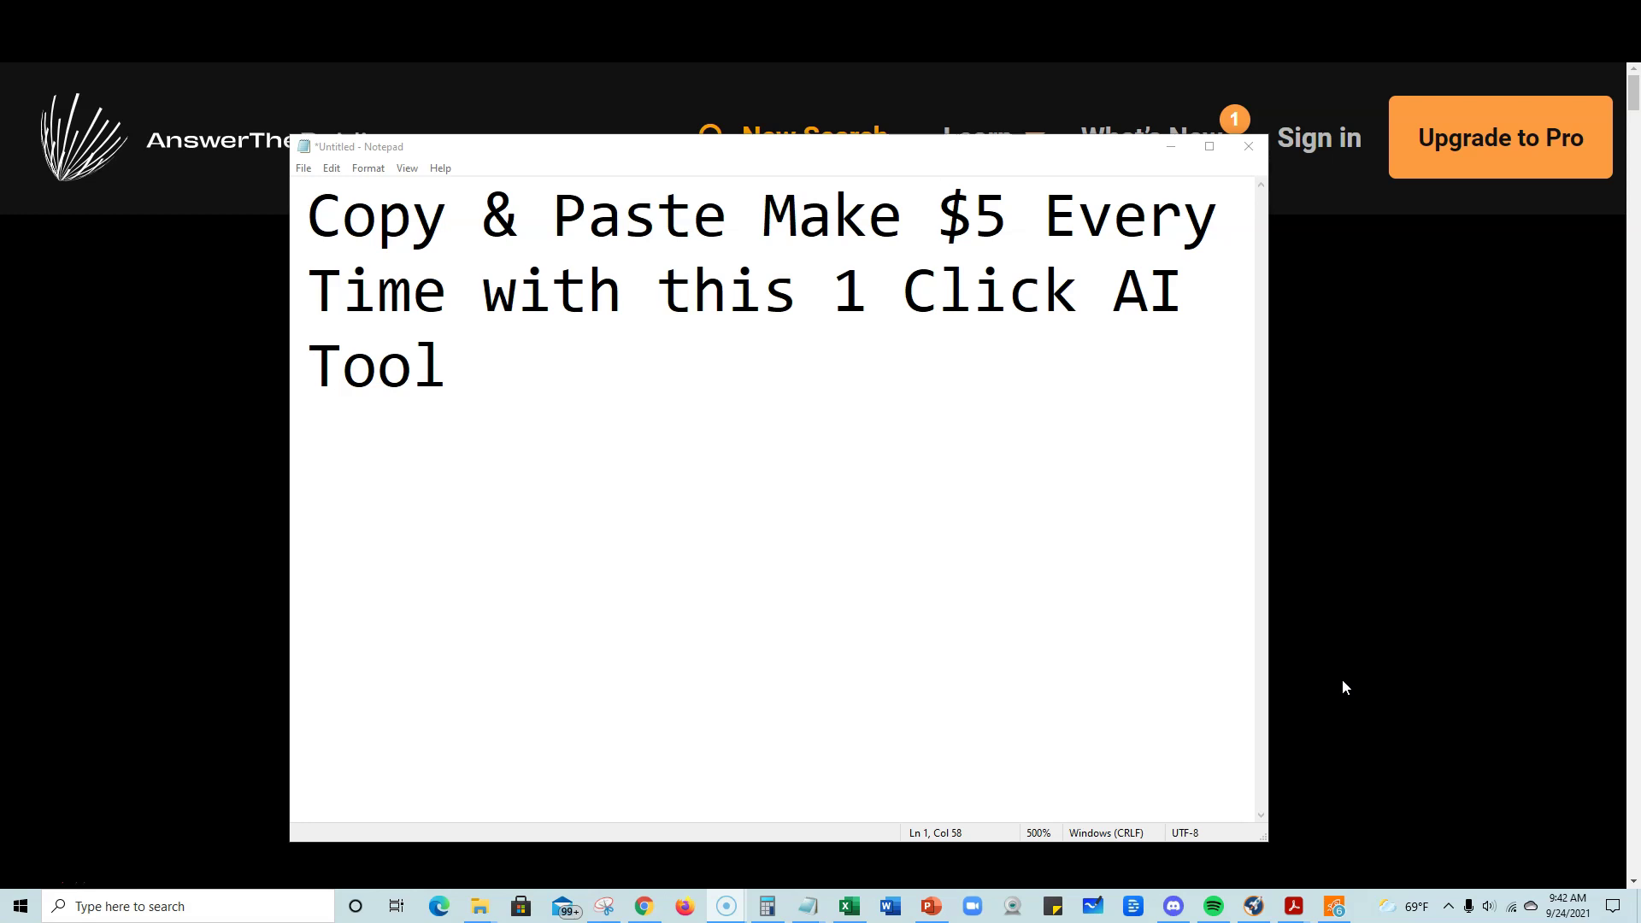
# Step: Switch to the AnswerThePublic low carb report, show its questions as data lists and look through the grouped questions
pyautogui.click(1341, 688)
pyautogui.click(1411, 364)
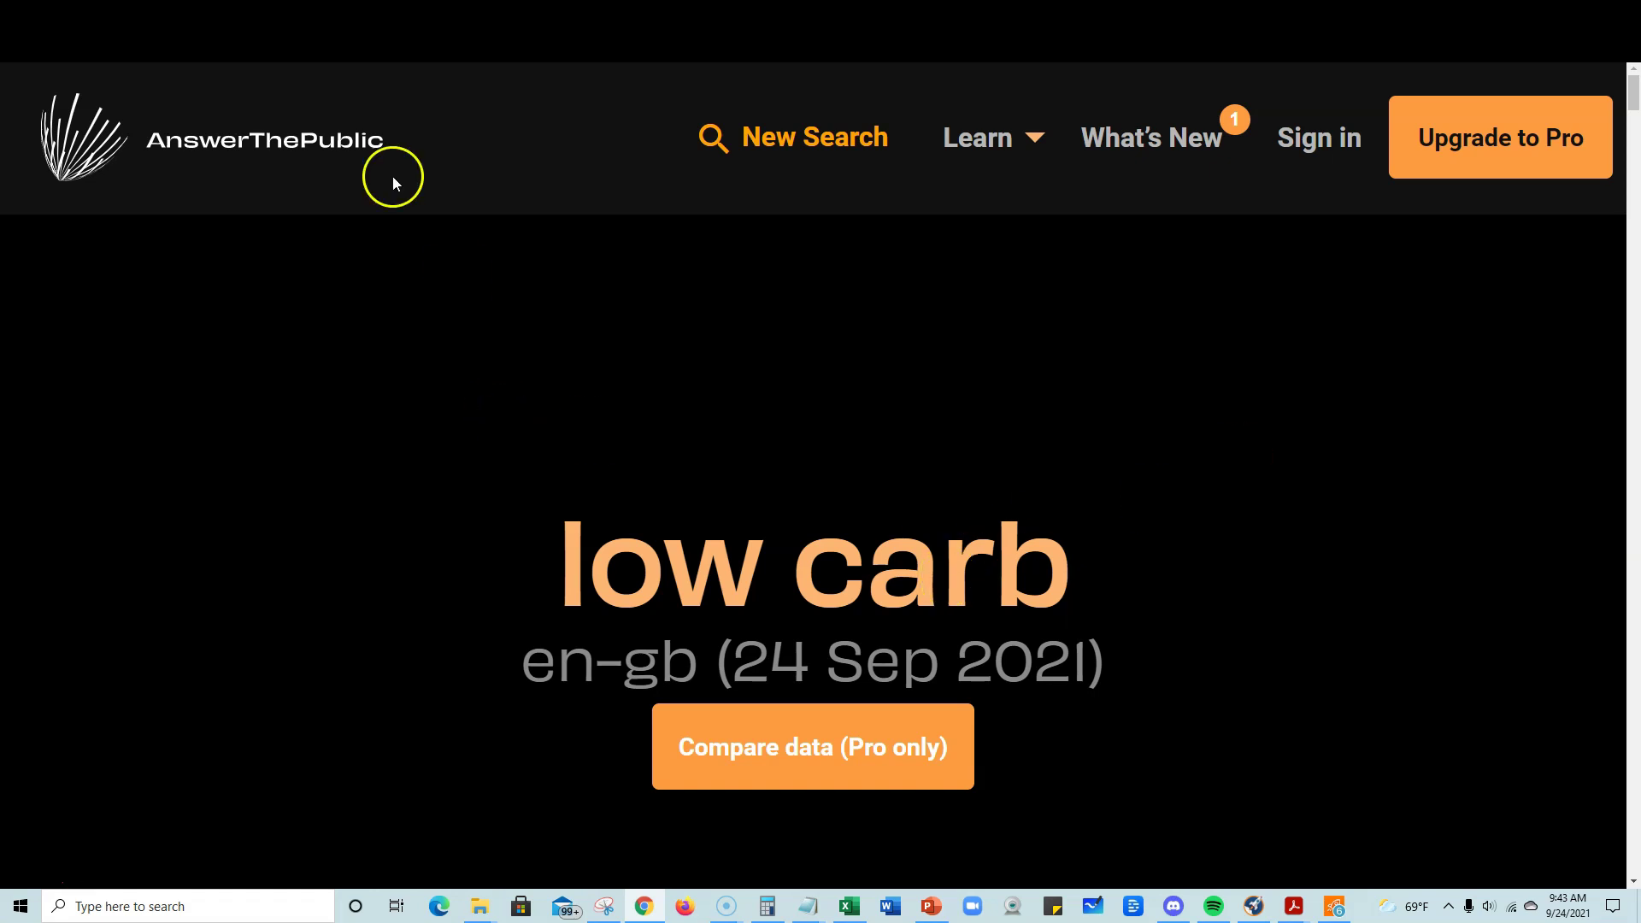
pyautogui.scroll(-4, 1078, 427)
pyautogui.scroll(-8, 1082, 440)
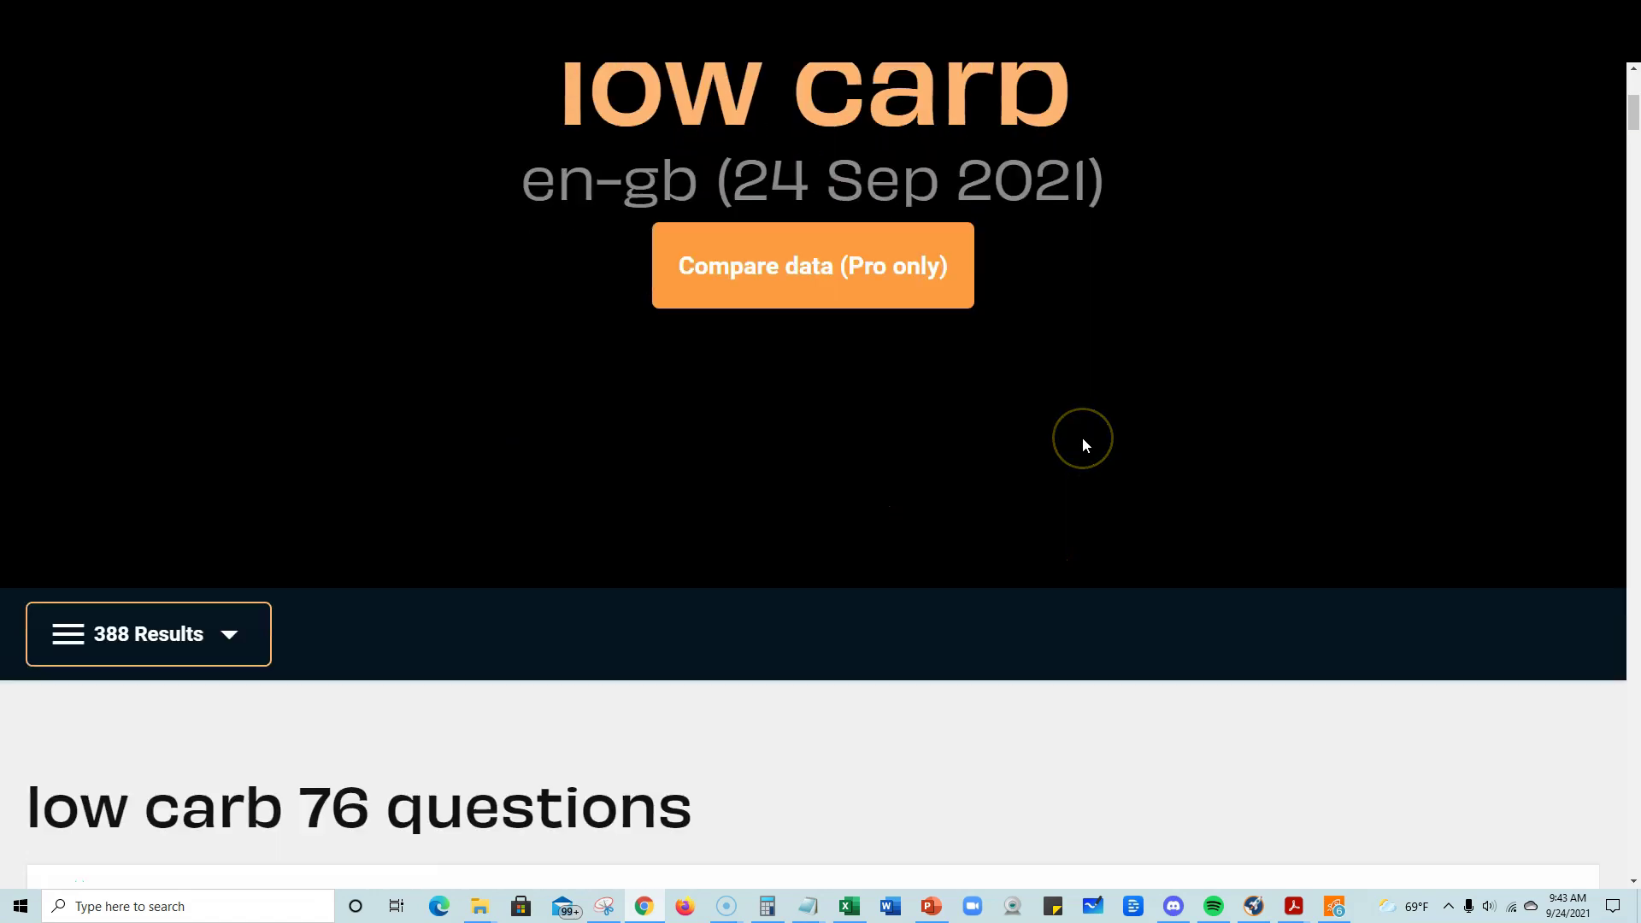
pyautogui.scroll(1, 1085, 446)
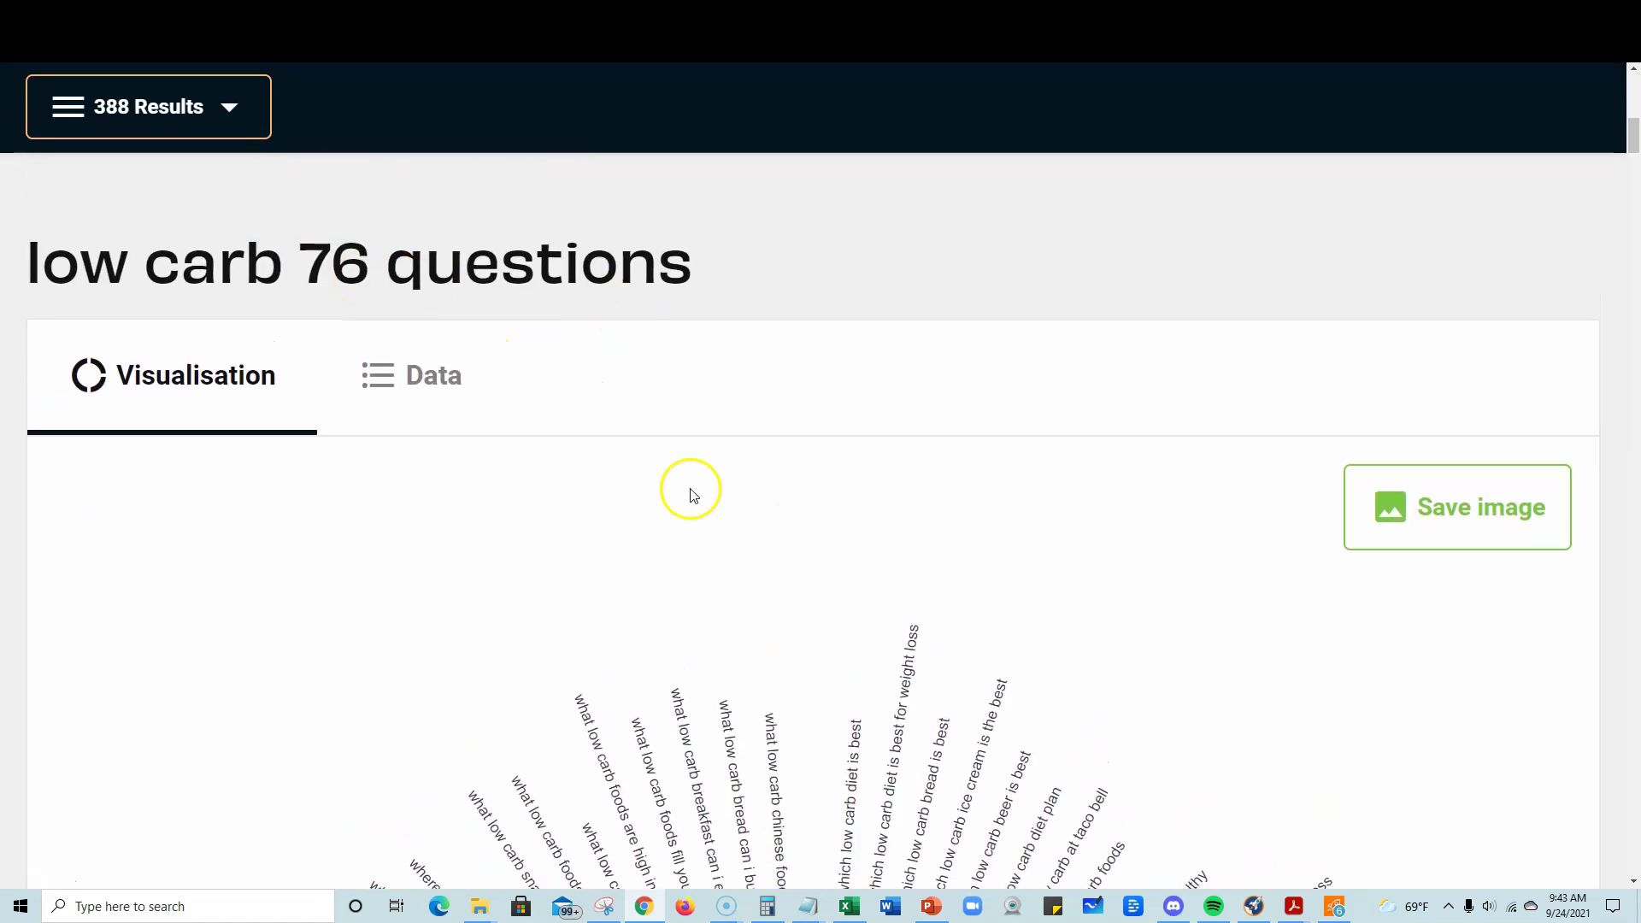
pyautogui.click(409, 378)
pyautogui.scroll(-4, 632, 491)
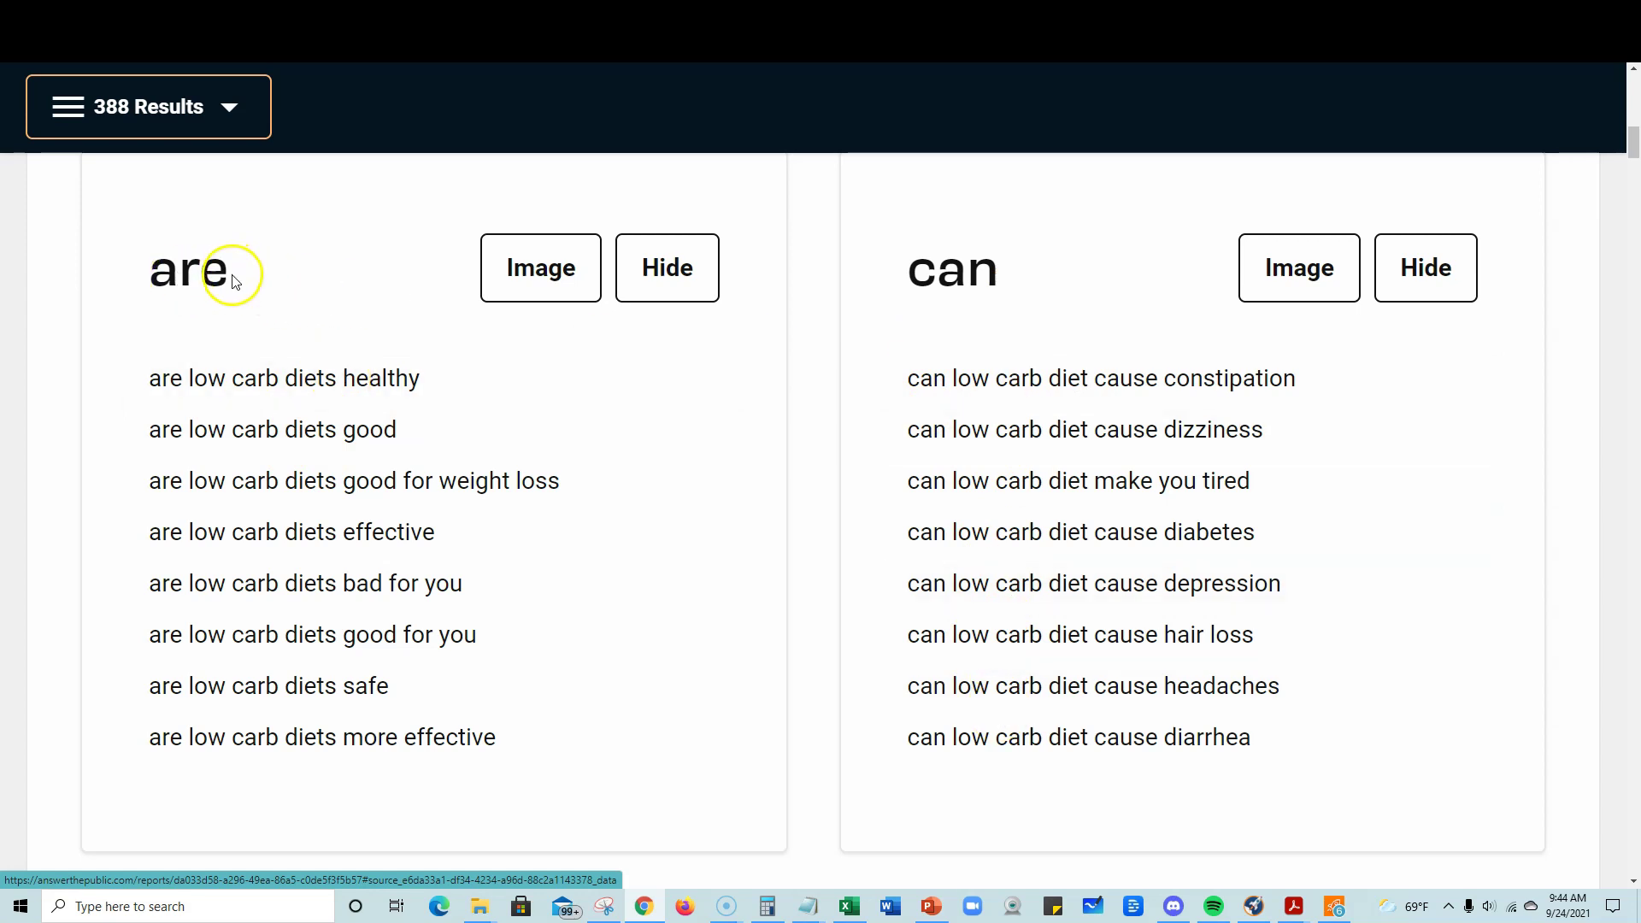
pyautogui.scroll(-5, 1099, 300)
pyautogui.scroll(15, 889, 544)
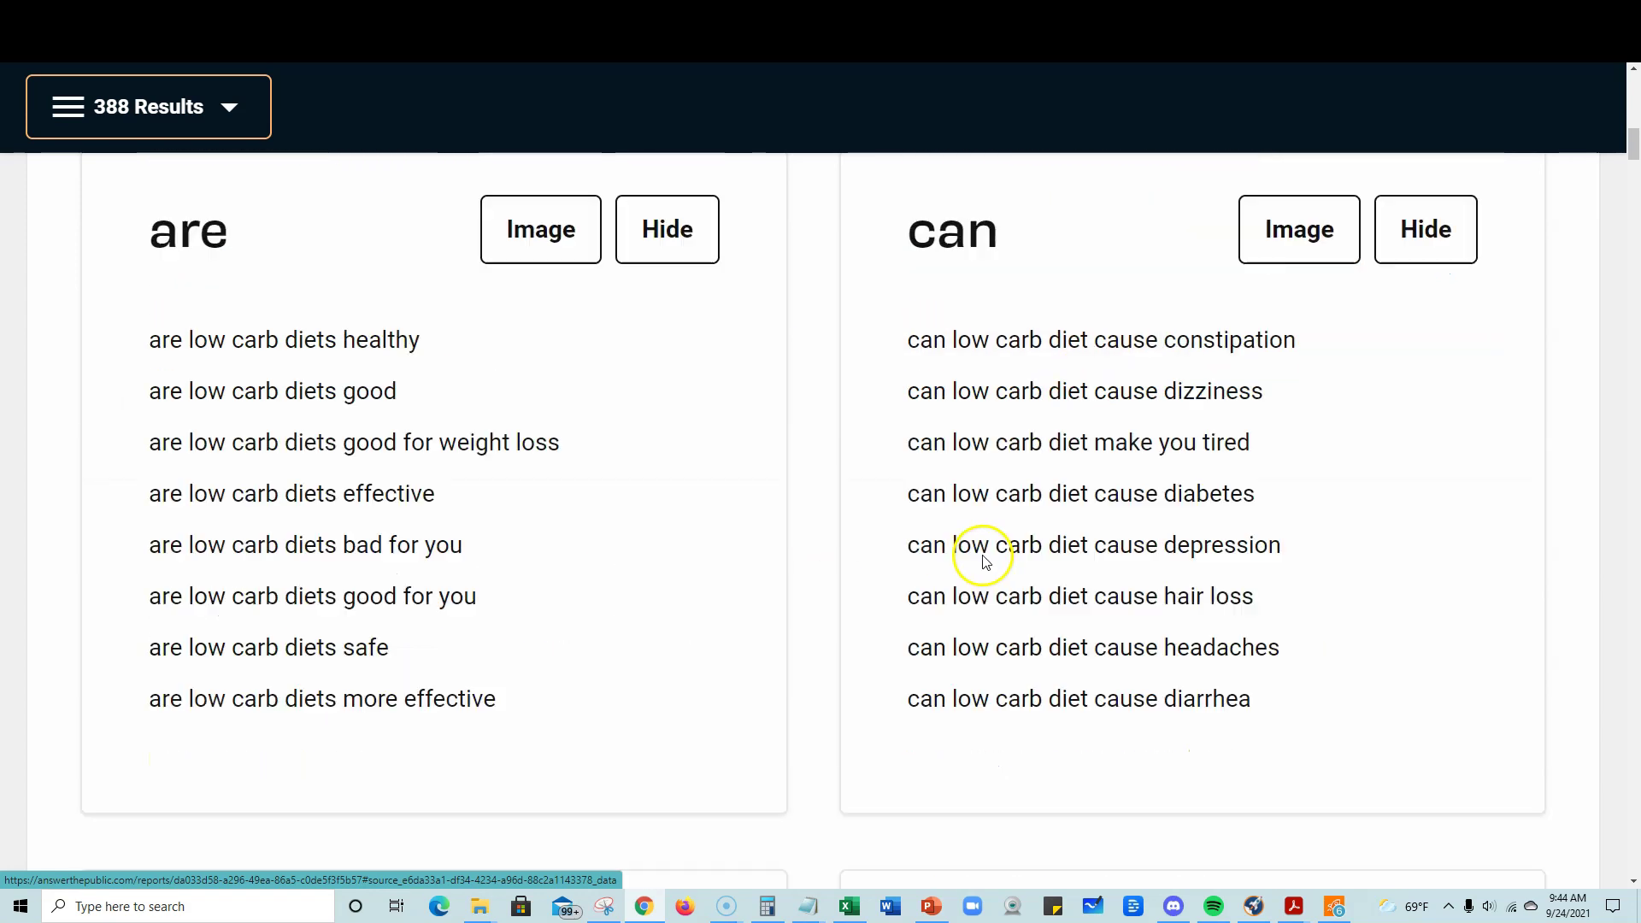
pyautogui.scroll(-2, 510, 688)
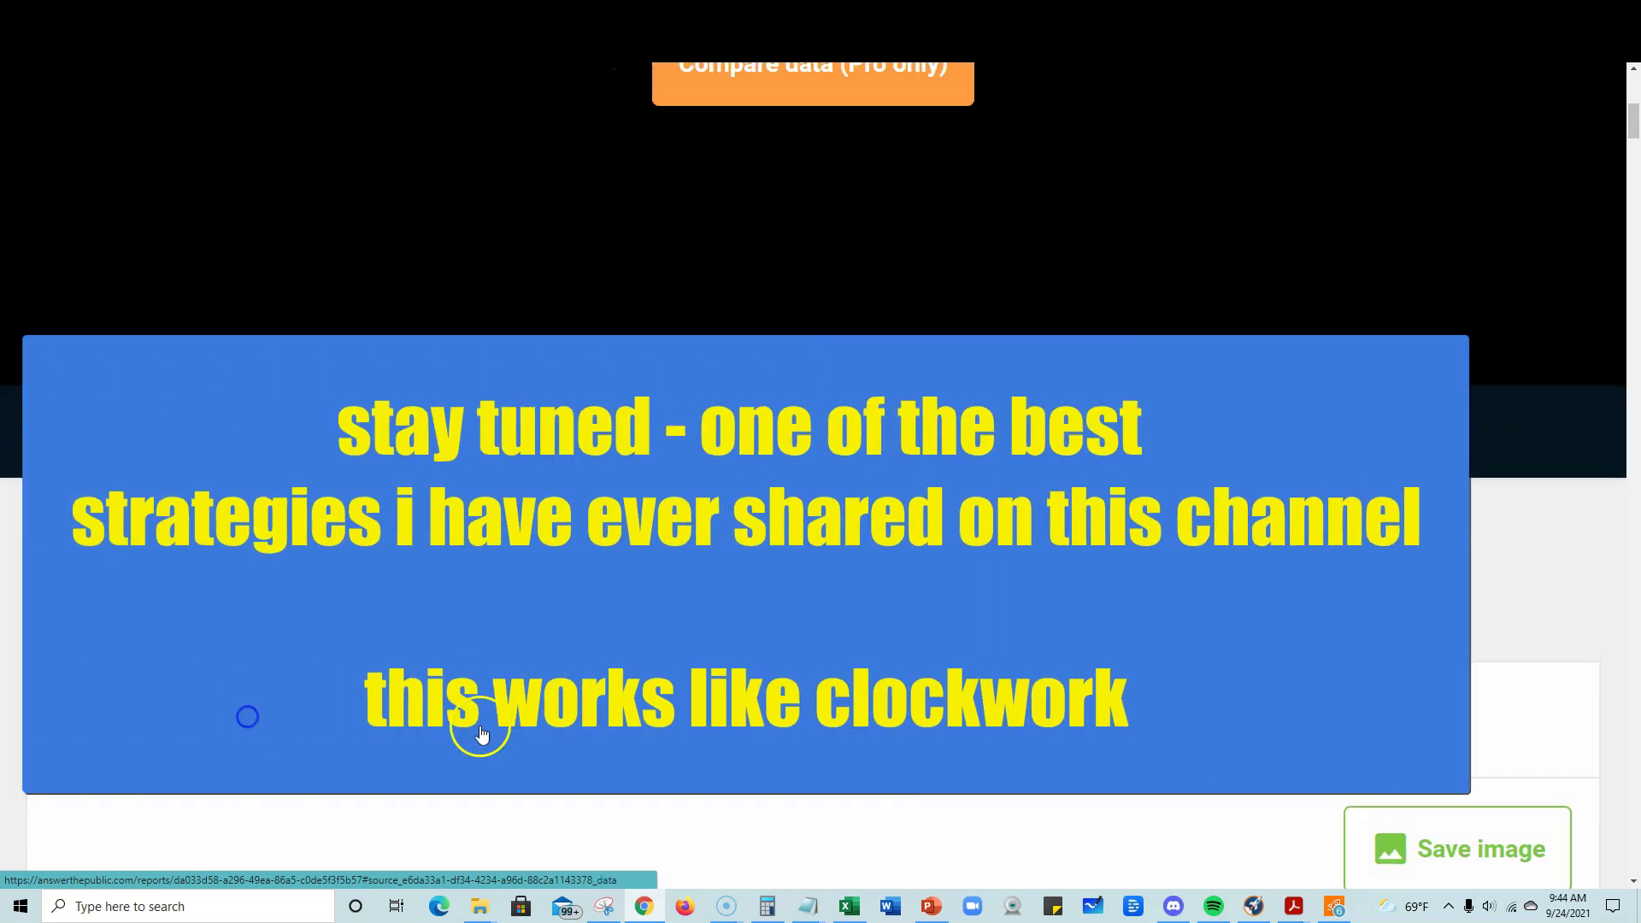
# Step: Return the low carb questions to the visualisation view and examine the question wheel
pyautogui.scroll(-5, 598, 735)
pyautogui.scroll(-3, 983, 645)
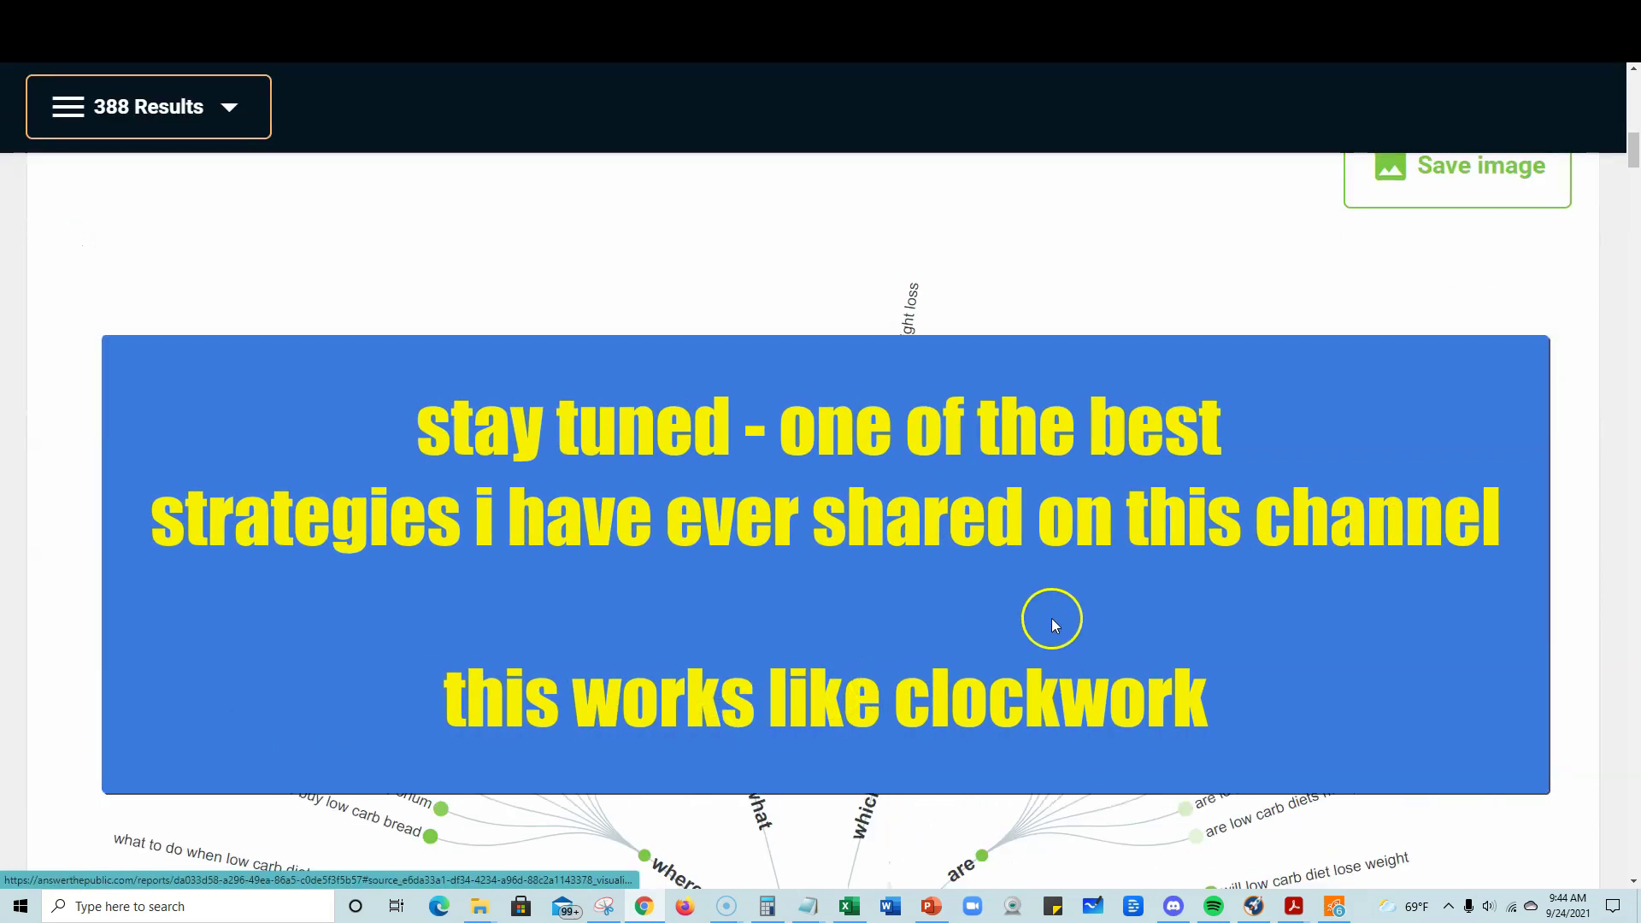
pyautogui.scroll(-4, 1000, 629)
pyautogui.scroll(-3, 782, 658)
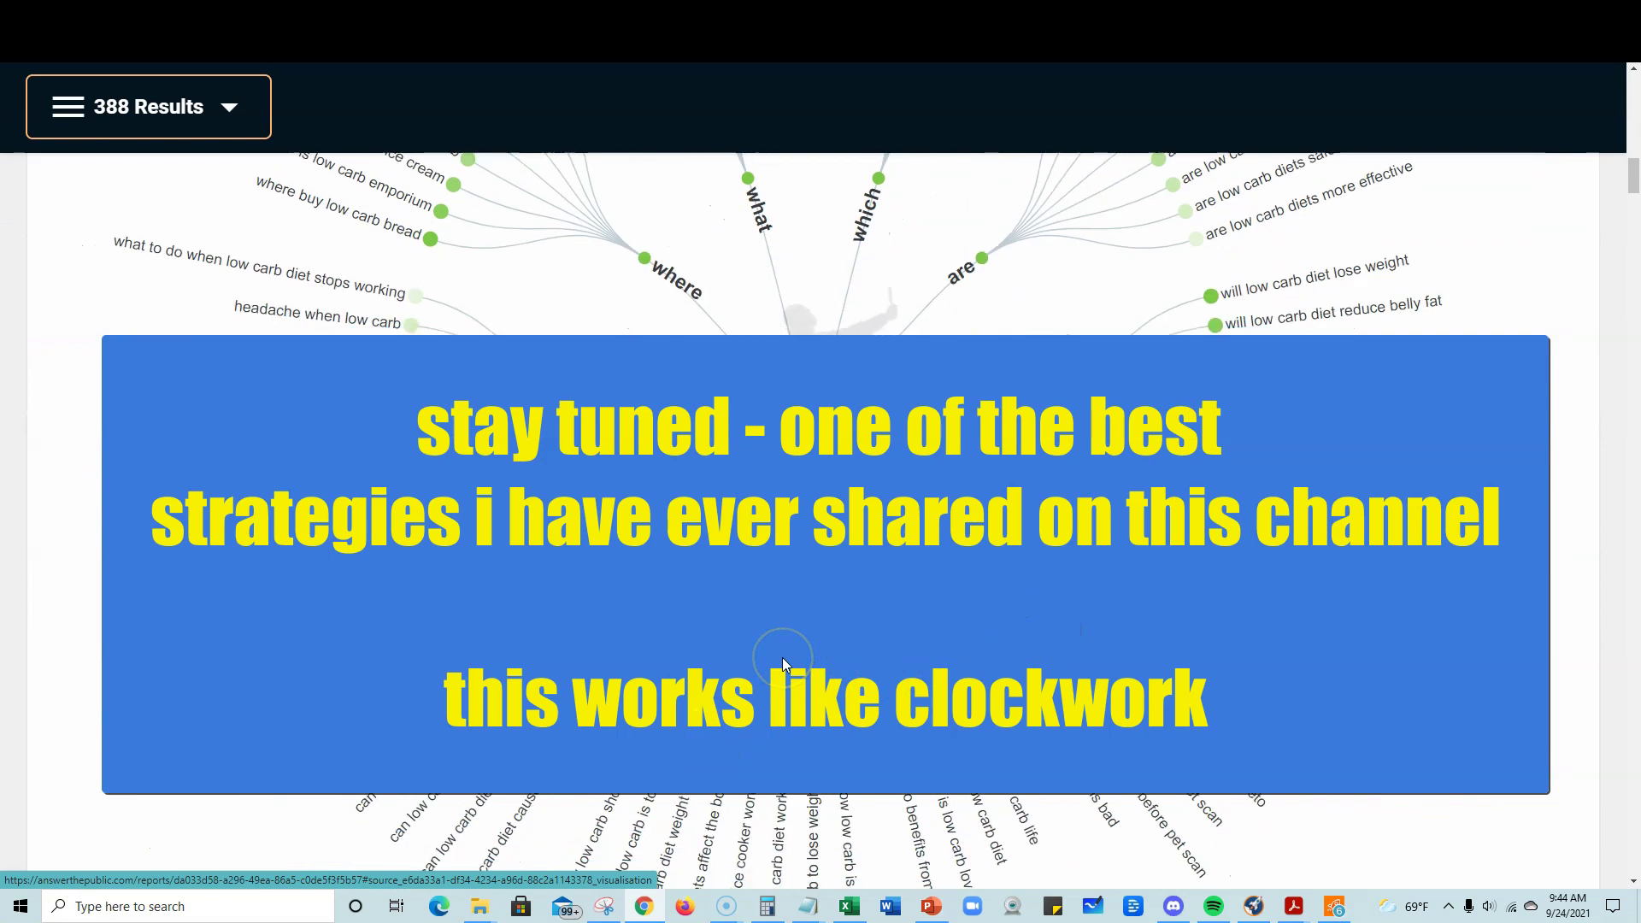
pyautogui.scroll(6, 788, 658)
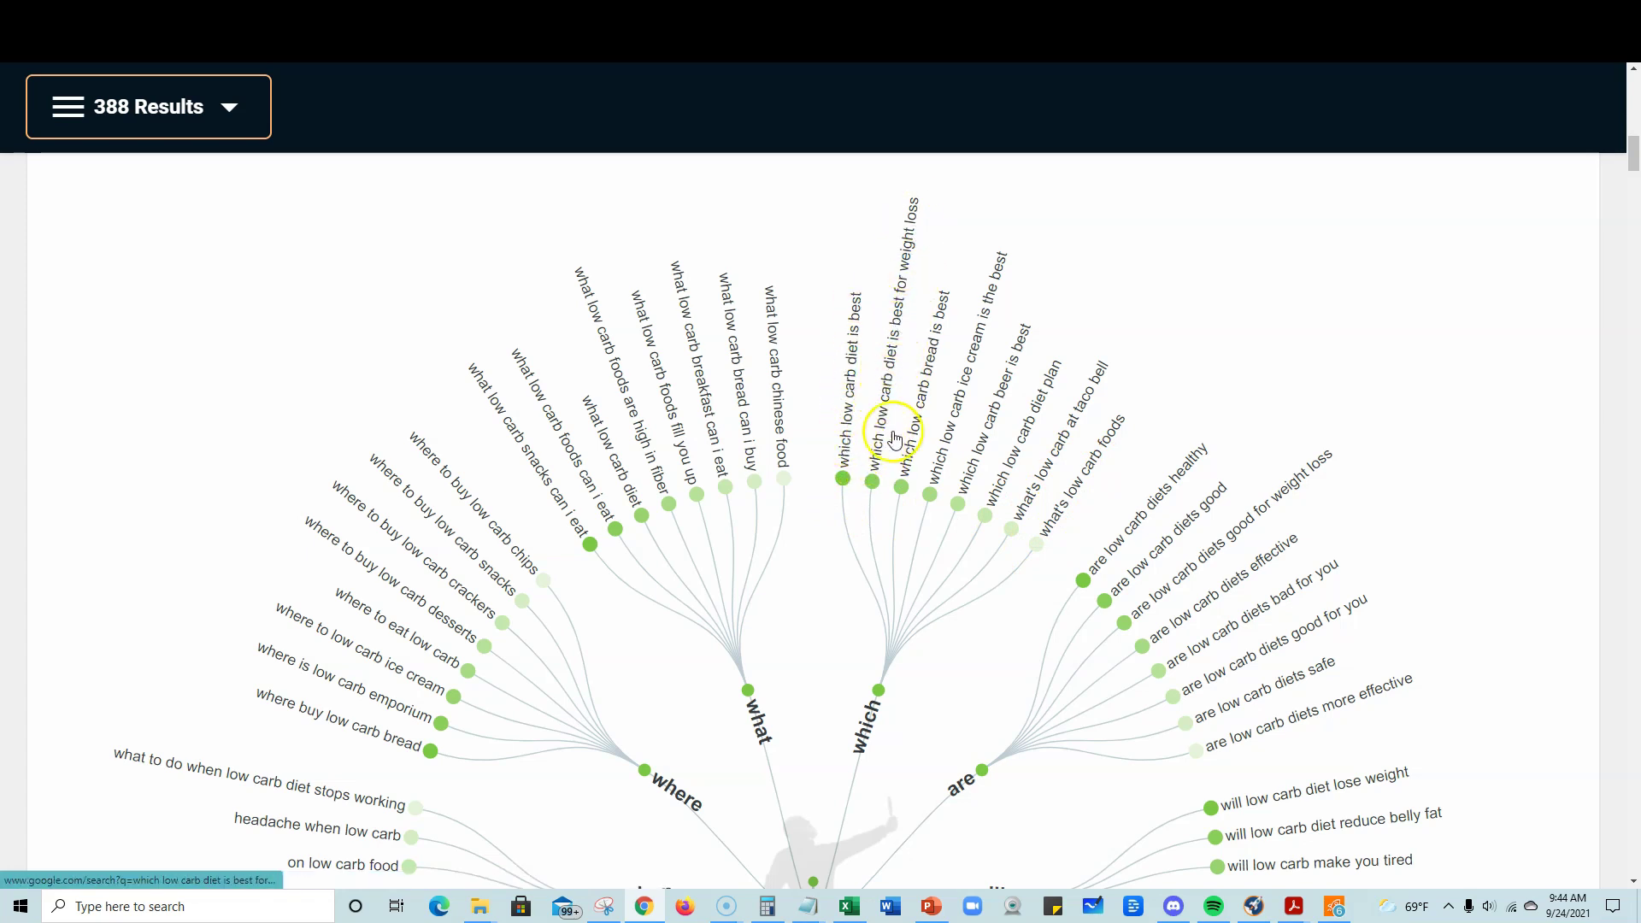
# Step: Open the Google results for the wheel questions "which low carb diet is best for weight loss" and "which low carb diet is best"
pyautogui.moveTo(877, 478); pyautogui.dragTo(915, 198)
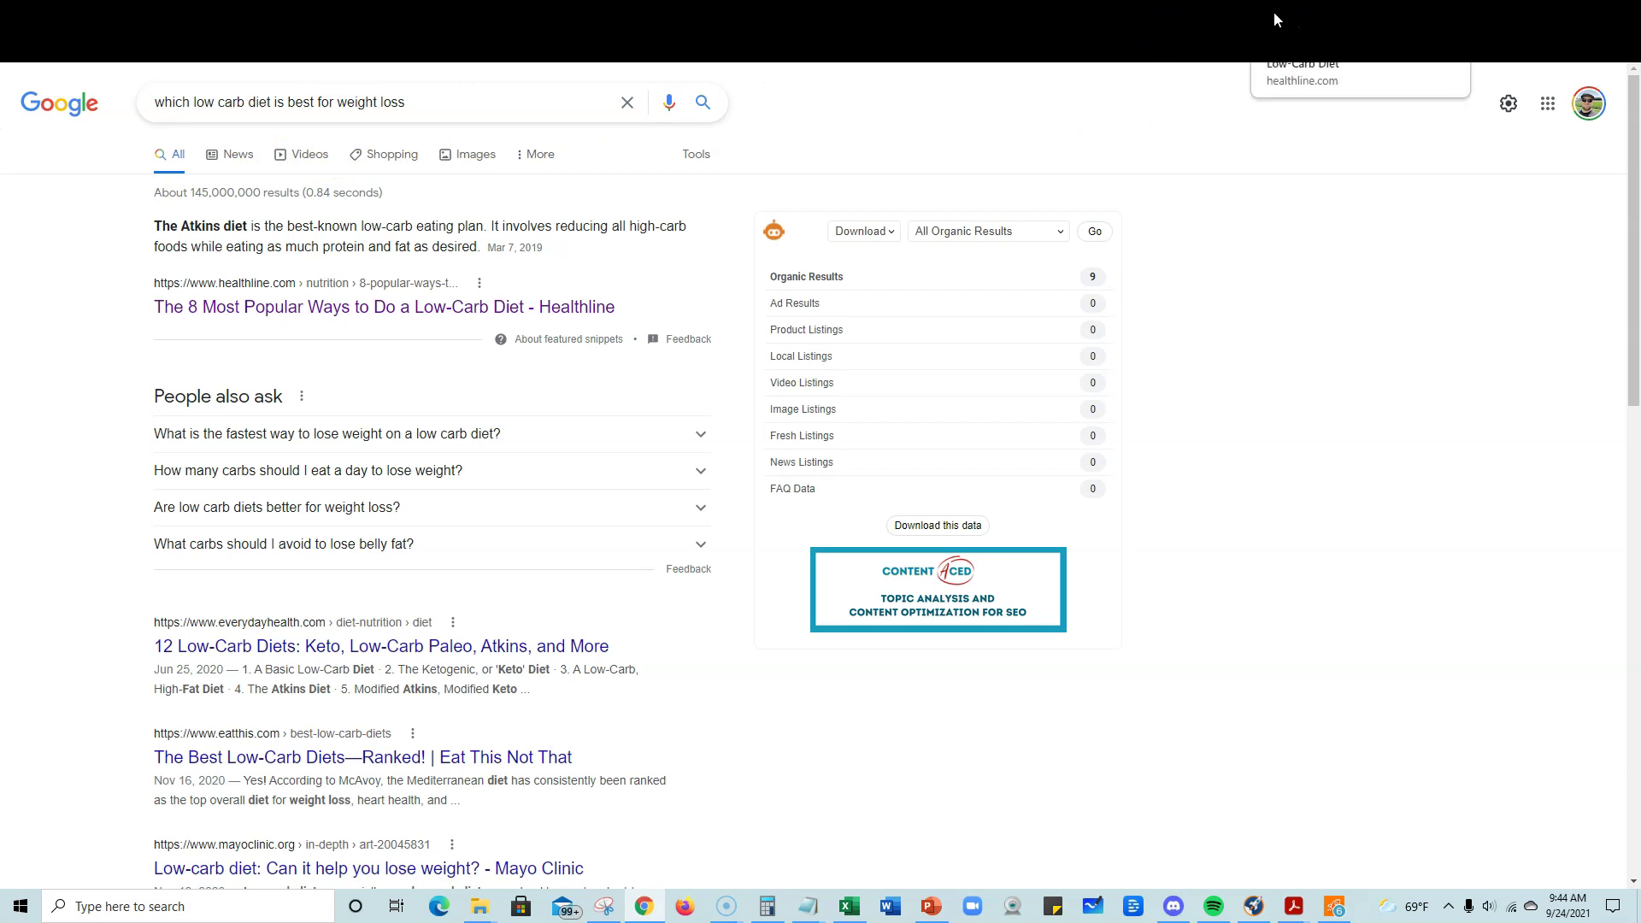
pyautogui.click(1183, 22)
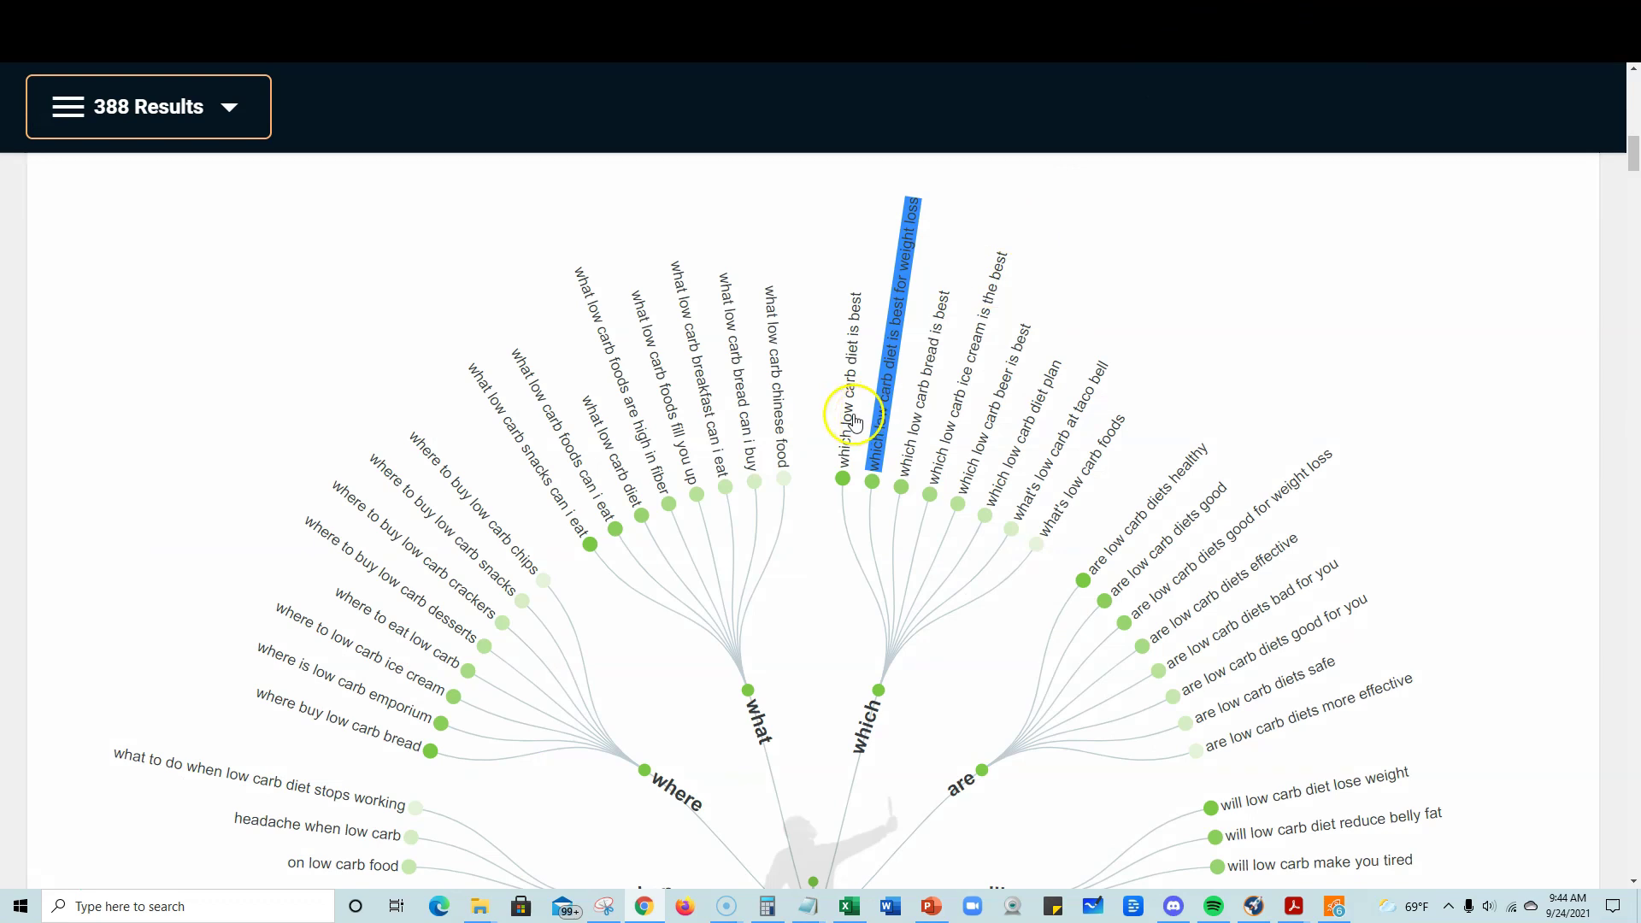
pyautogui.click(849, 412)
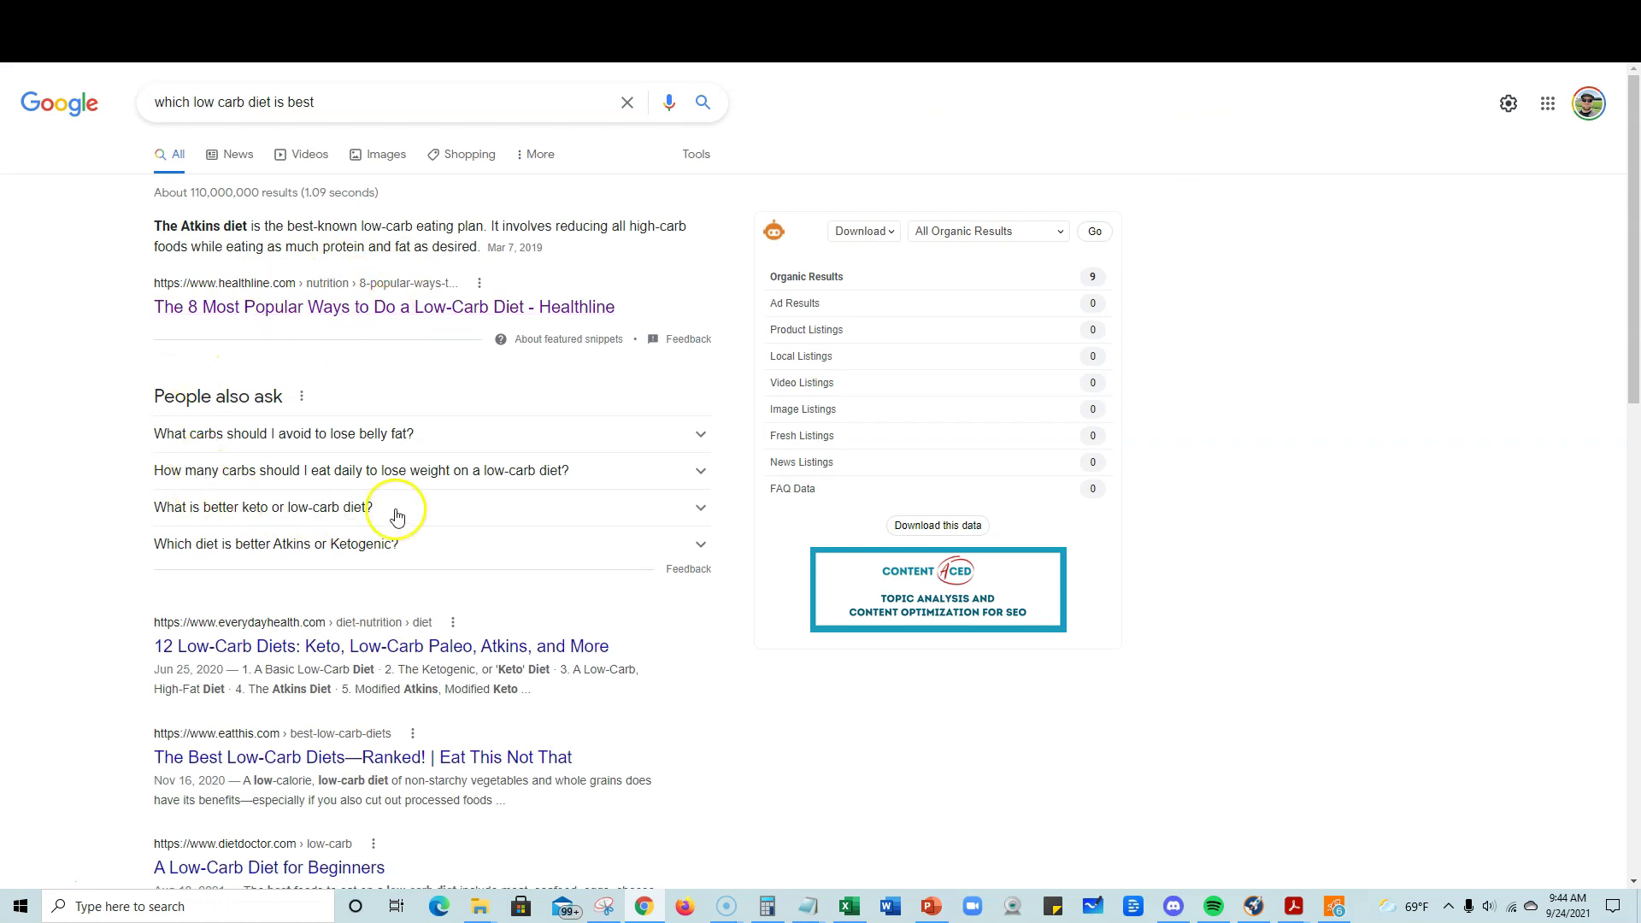
# Step: Open the Healthline article "The 8 Most Popular Ways to Do a Low-Carb Diet" and read through its numbered diet sections
pyautogui.click(424, 308)
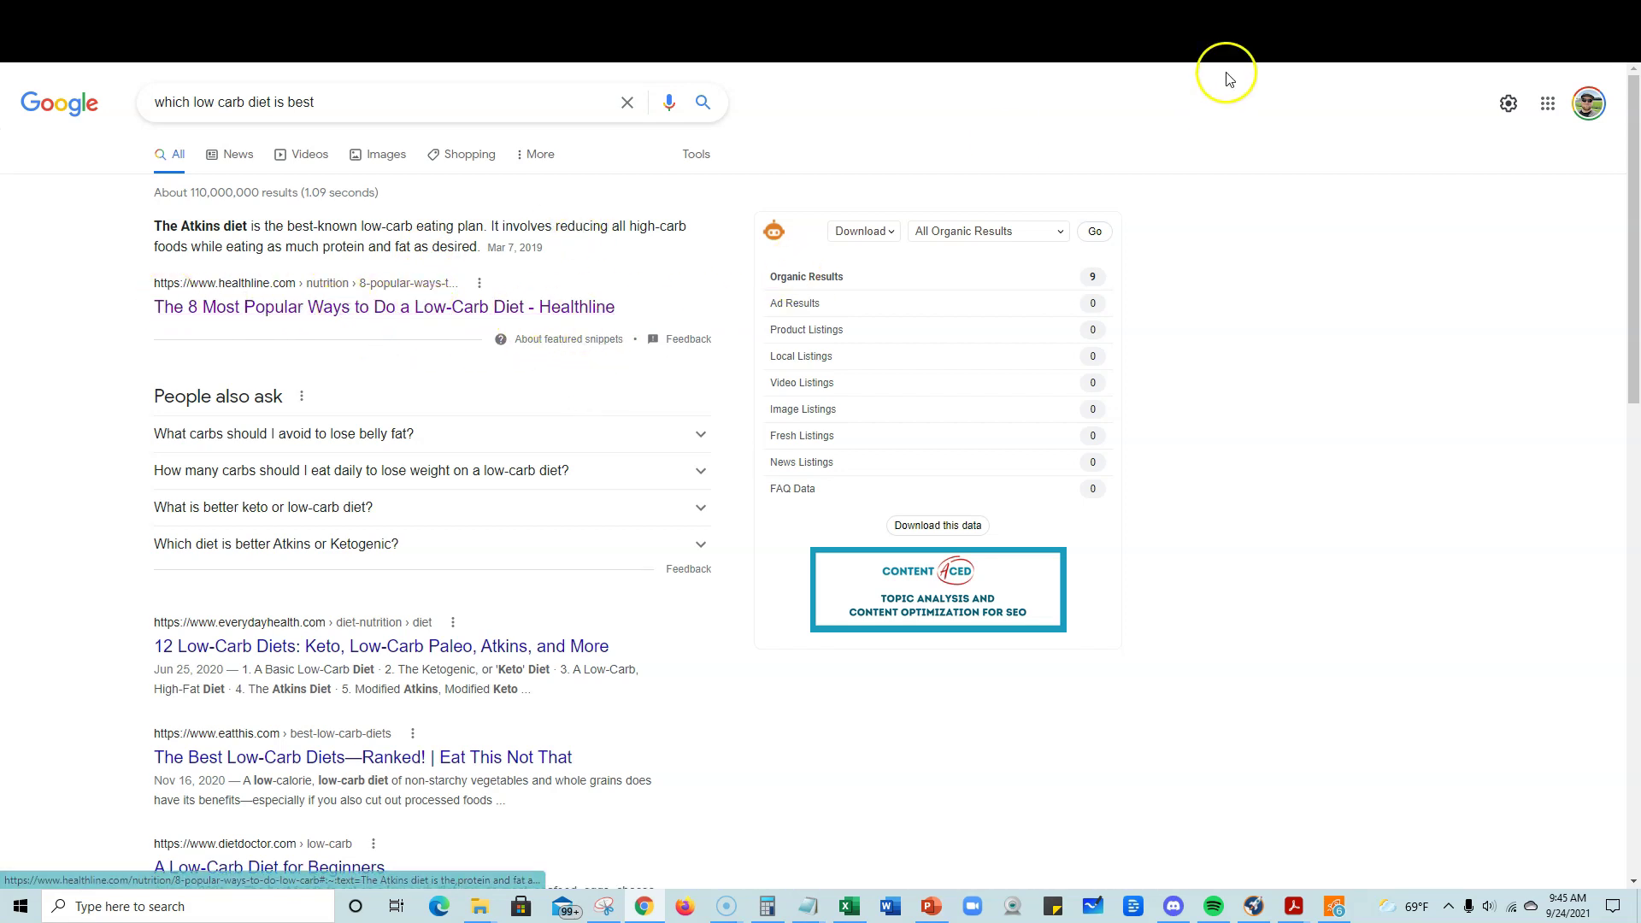
pyautogui.click(1289, 19)
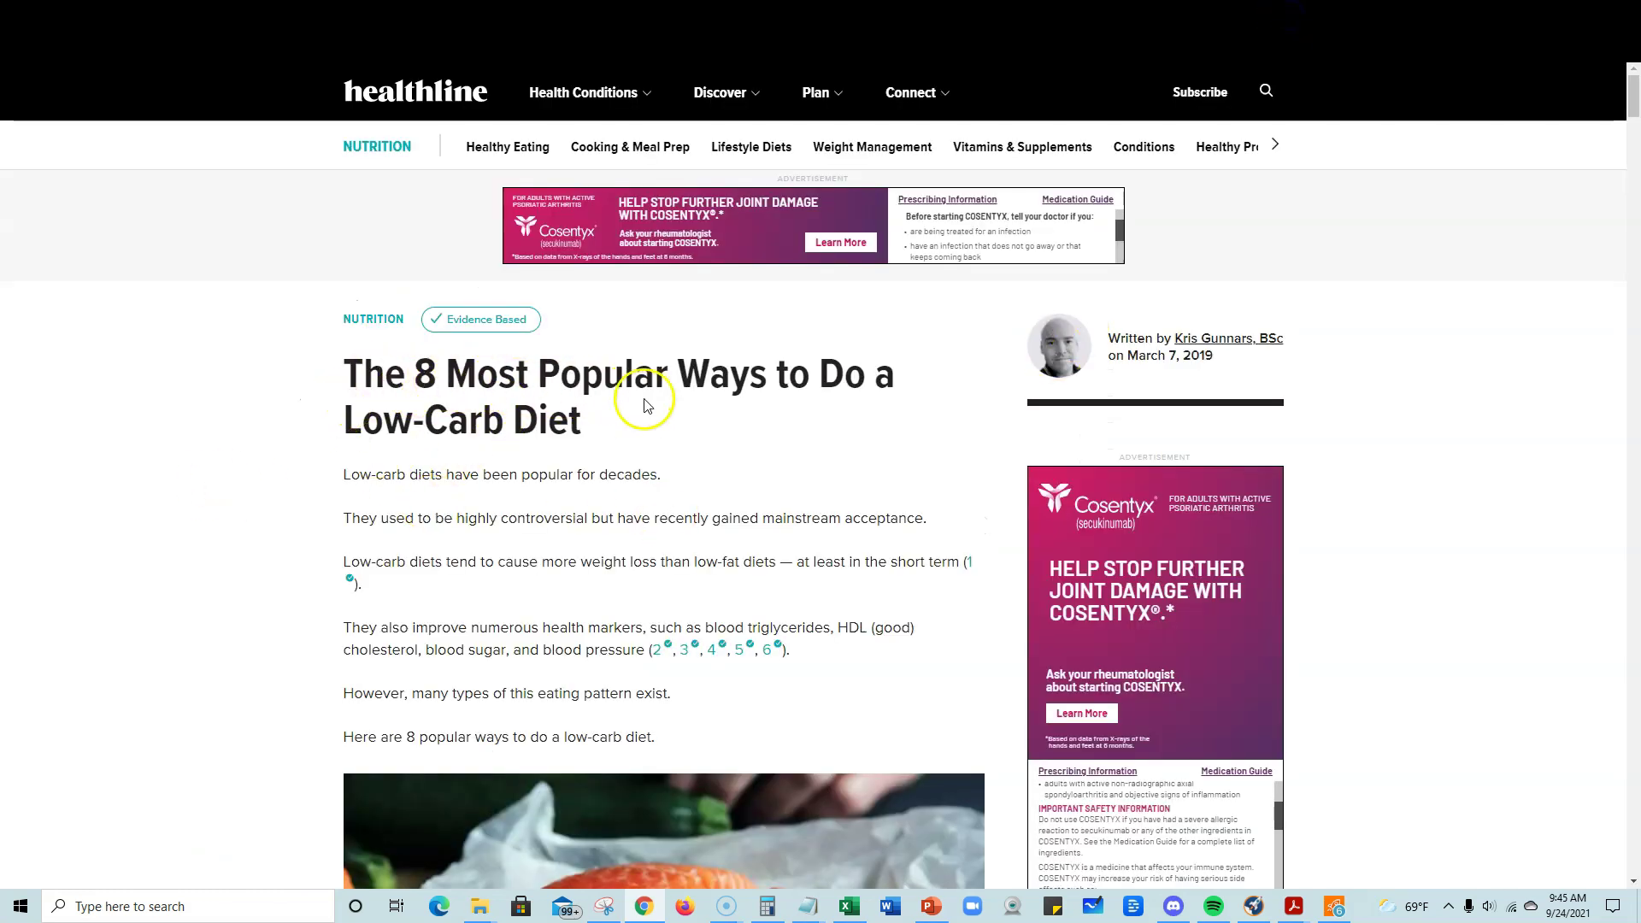
pyautogui.scroll(-8, 818, 536)
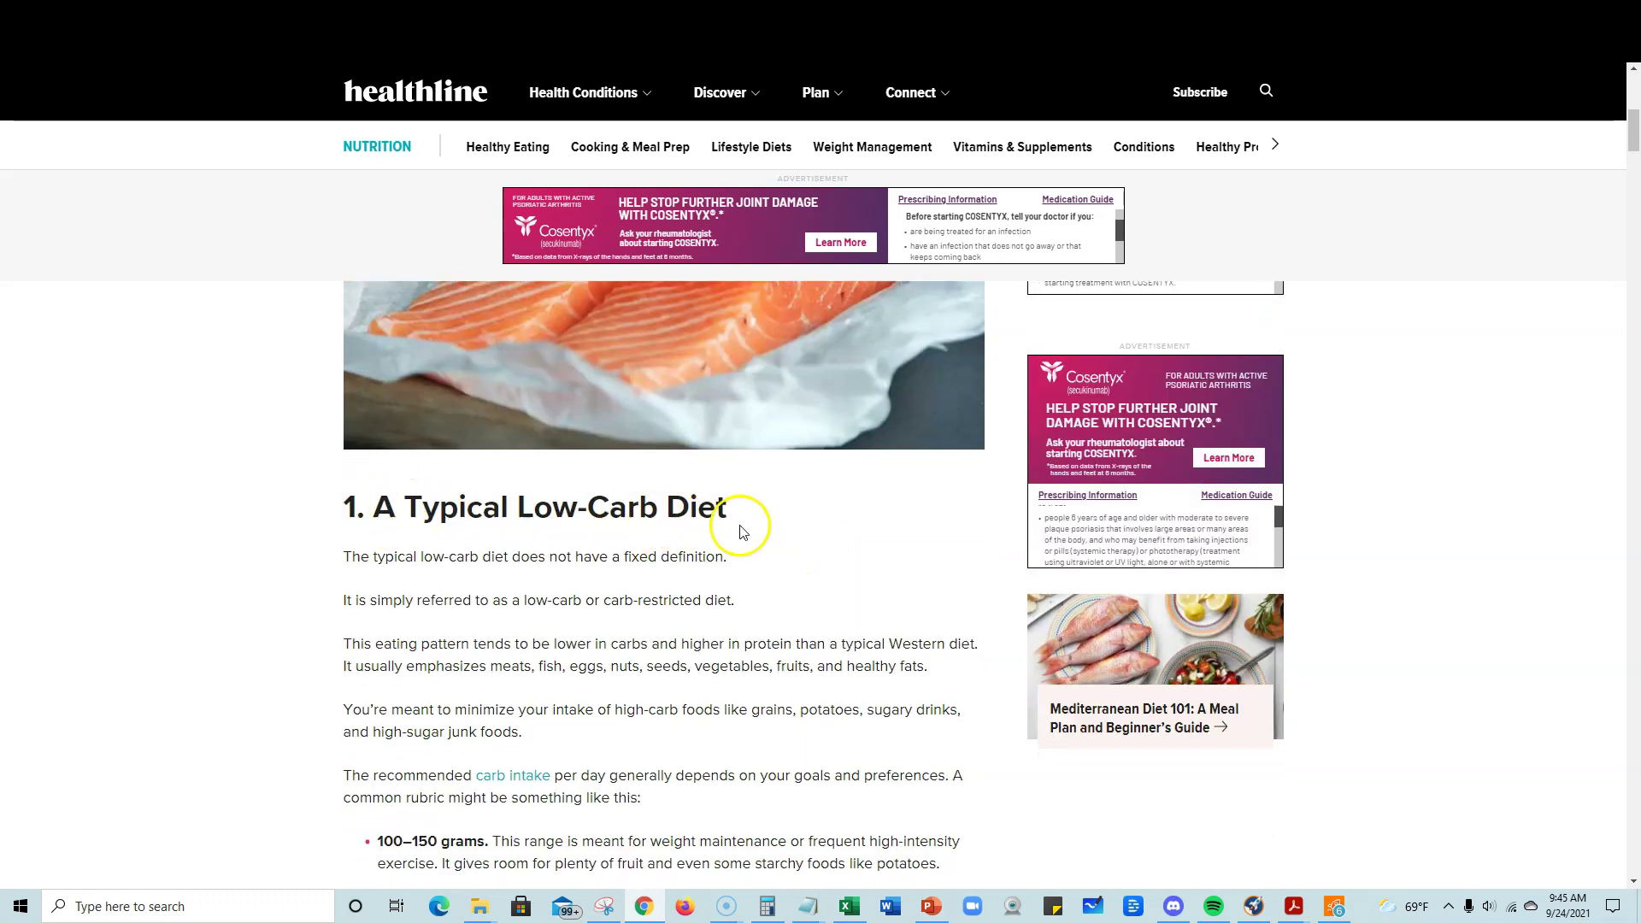
pyautogui.scroll(-3, 746, 528)
pyautogui.scroll(-4, 737, 628)
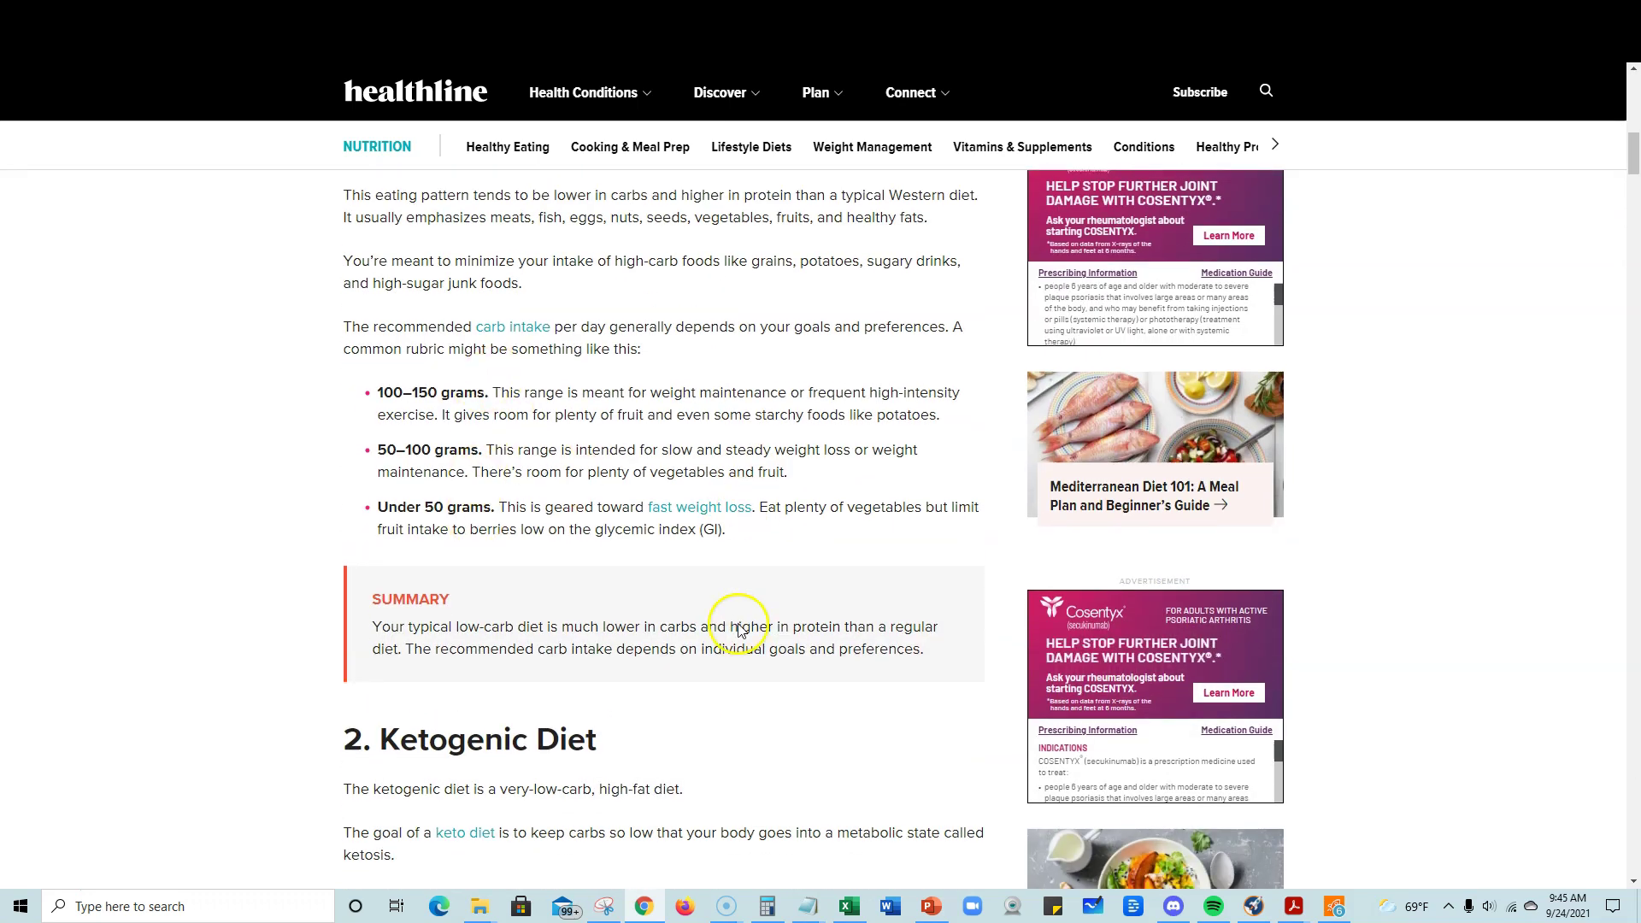
pyautogui.scroll(-15, 578, 550)
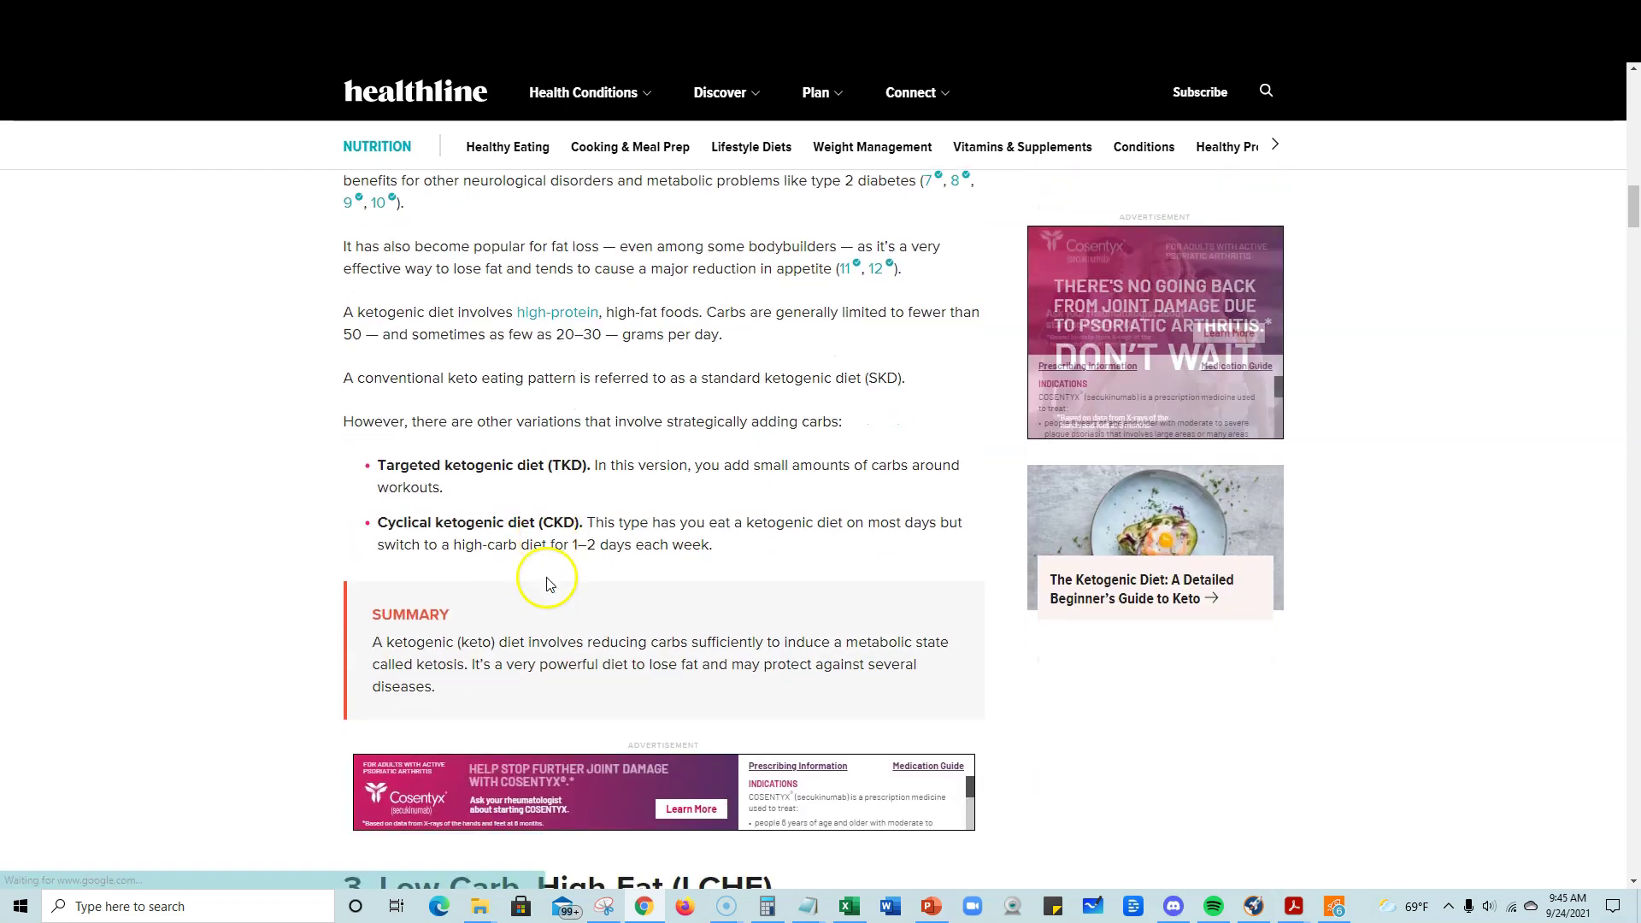
pyautogui.scroll(-5, 381, 494)
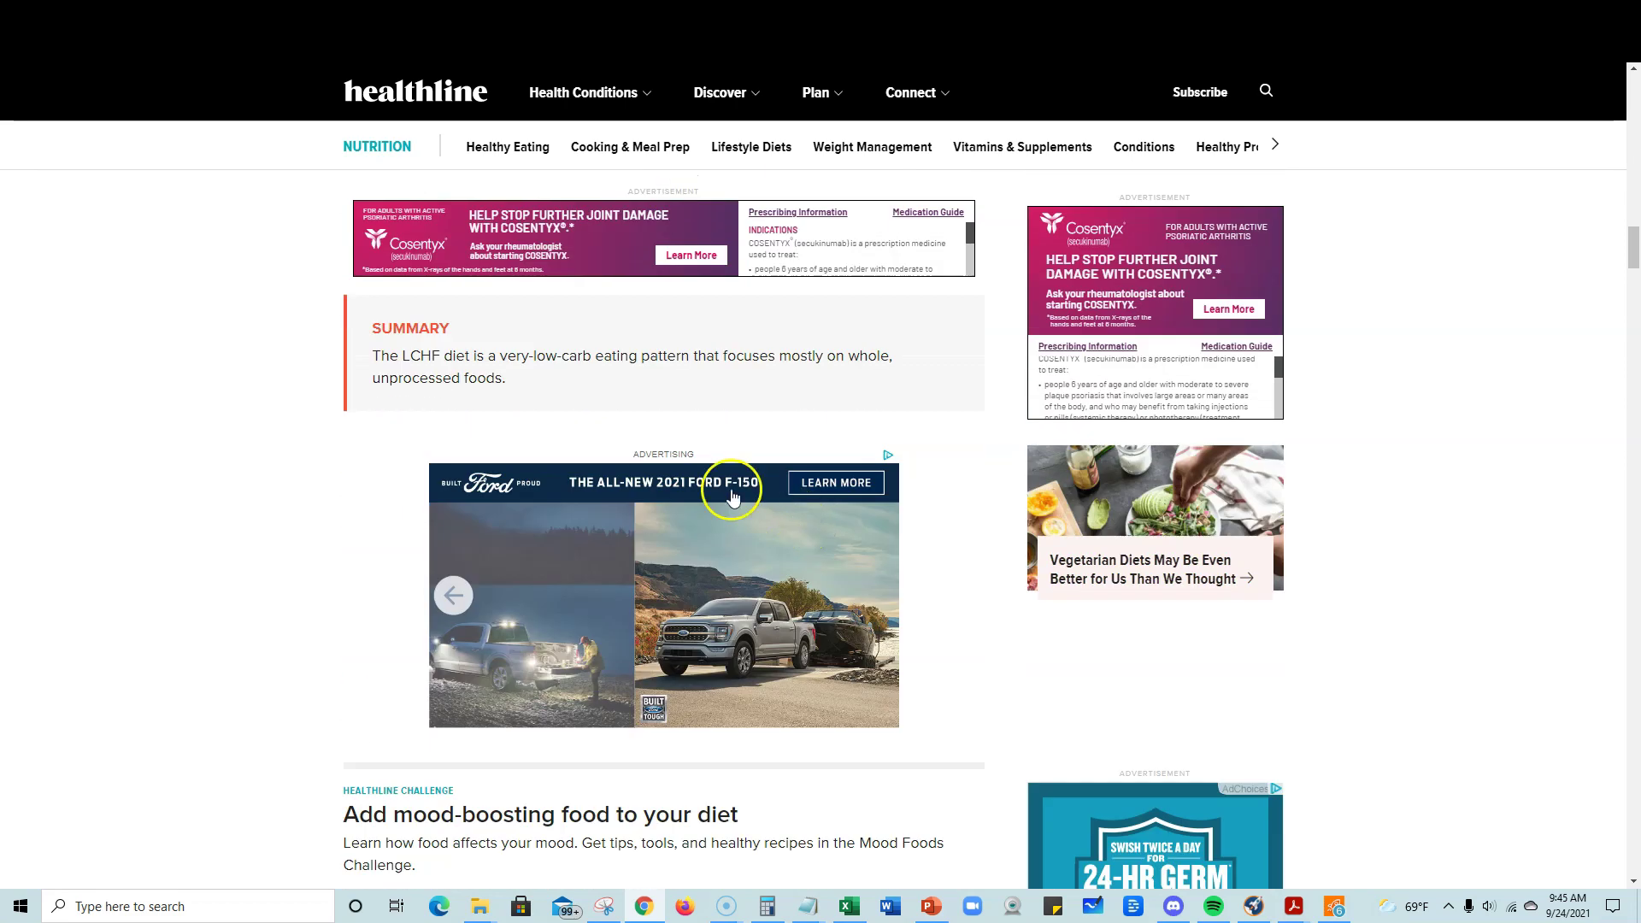
pyautogui.scroll(-6, 722, 519)
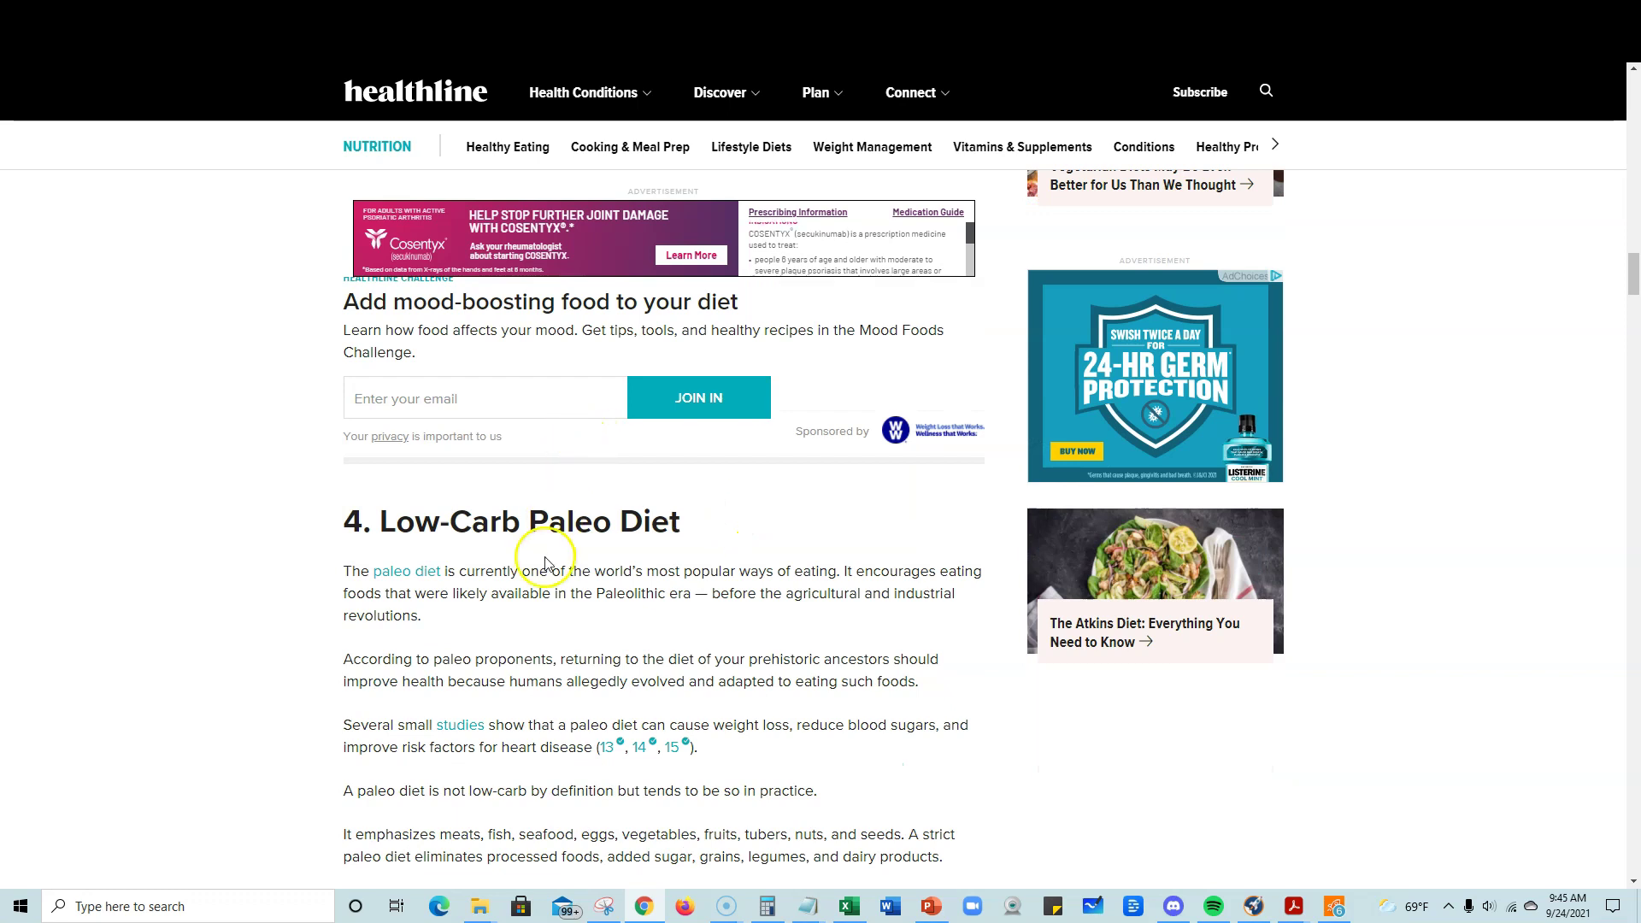
pyautogui.scroll(-7, 631, 575)
pyautogui.scroll(-15, 645, 575)
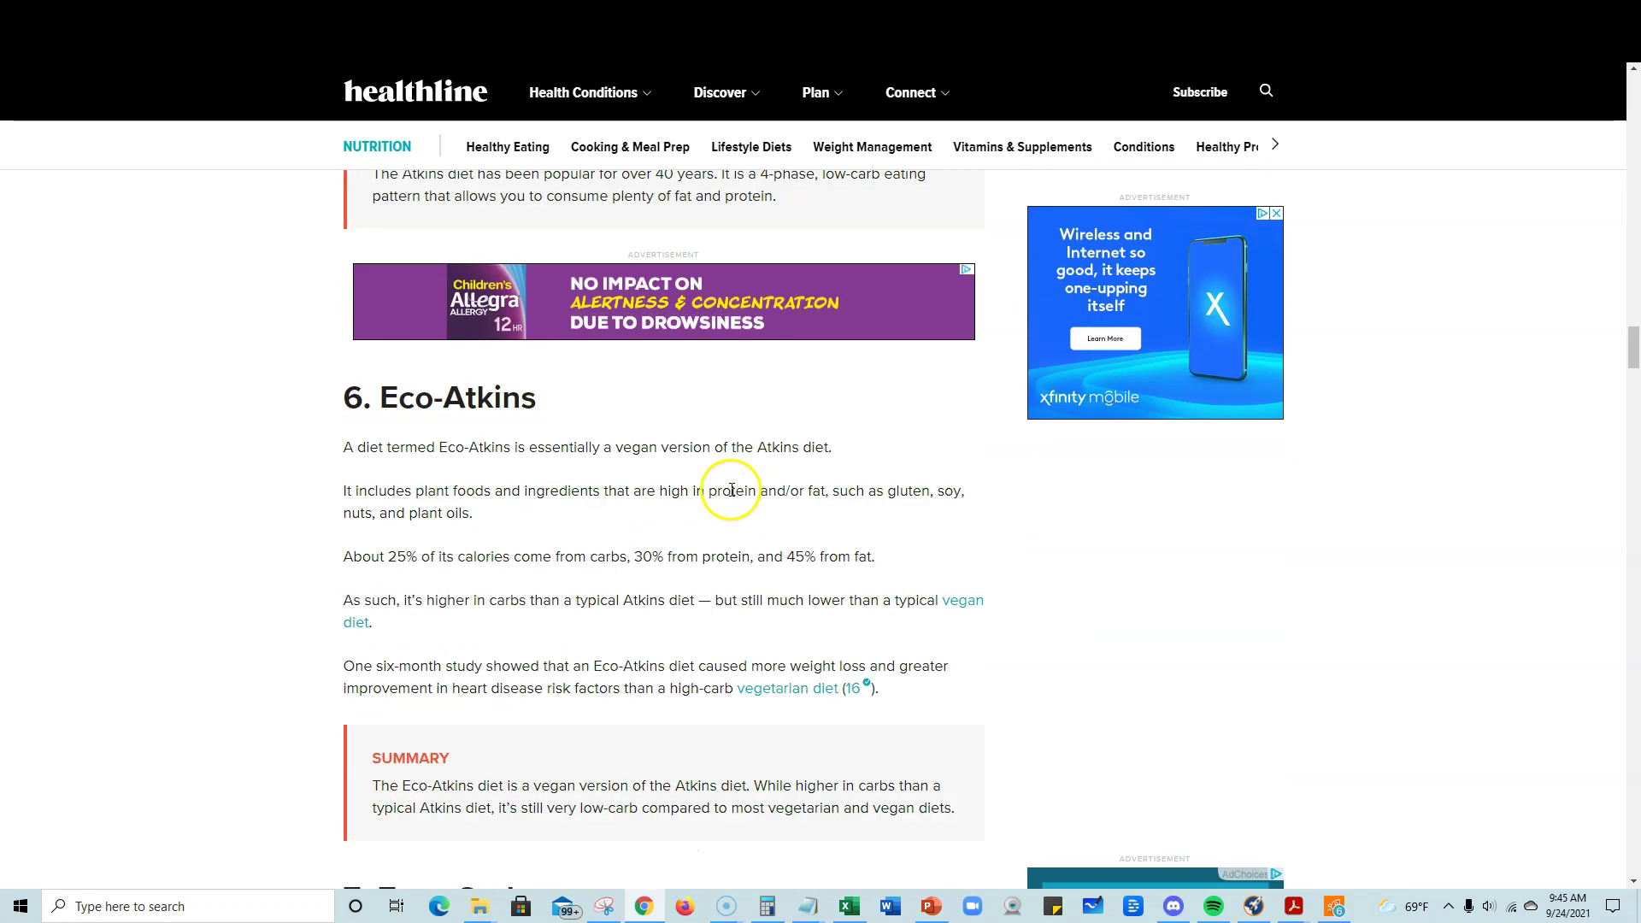
pyautogui.scroll(3, 683, 475)
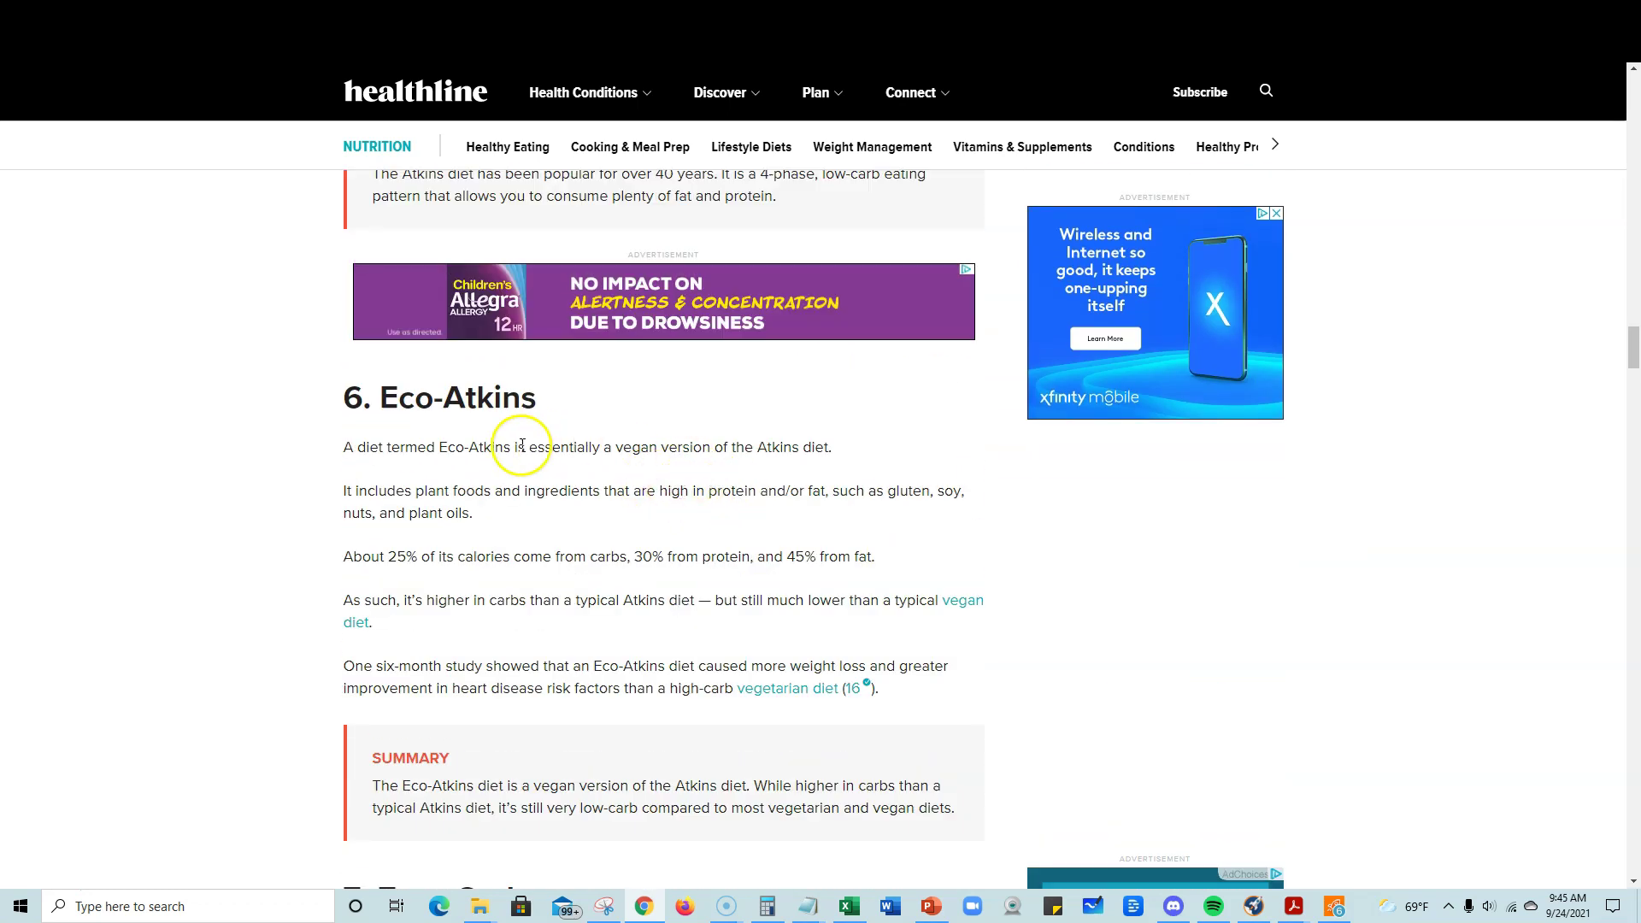
pyautogui.scroll(-13, 522, 445)
pyautogui.scroll(20, 725, 513)
pyautogui.scroll(10, 792, 519)
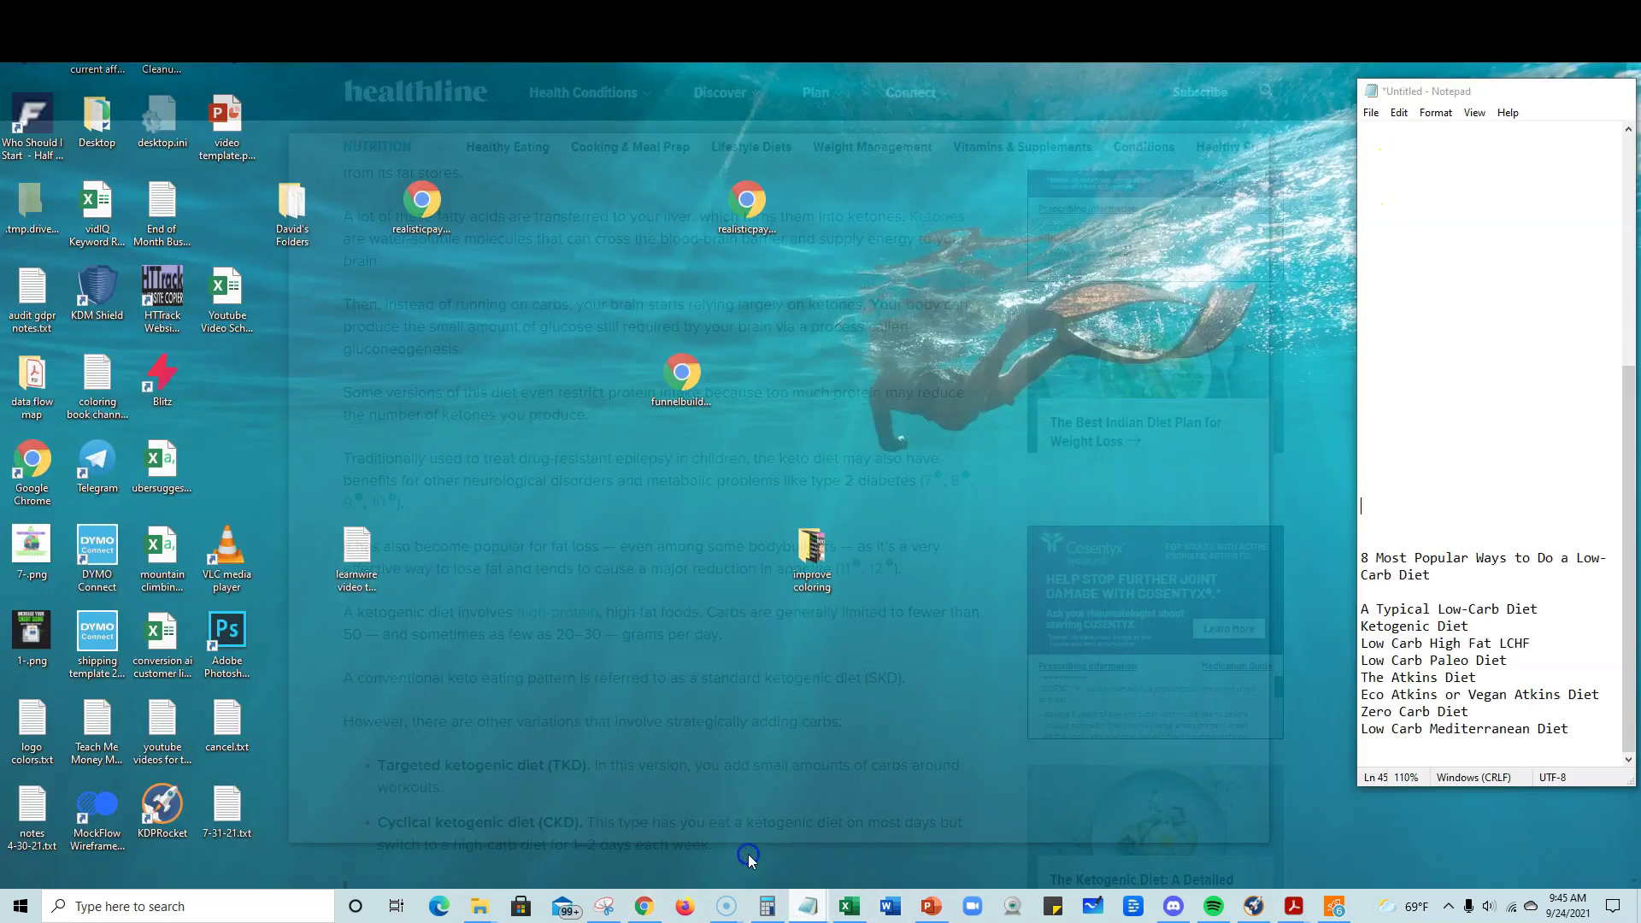
# Step: Bring up the Notepad list of low-carb diets, highlight the eight diet names from A Typical Low-Carb Diet to Low Carb Mediterranean Diet, and clear the selection
pyautogui.click(749, 857)
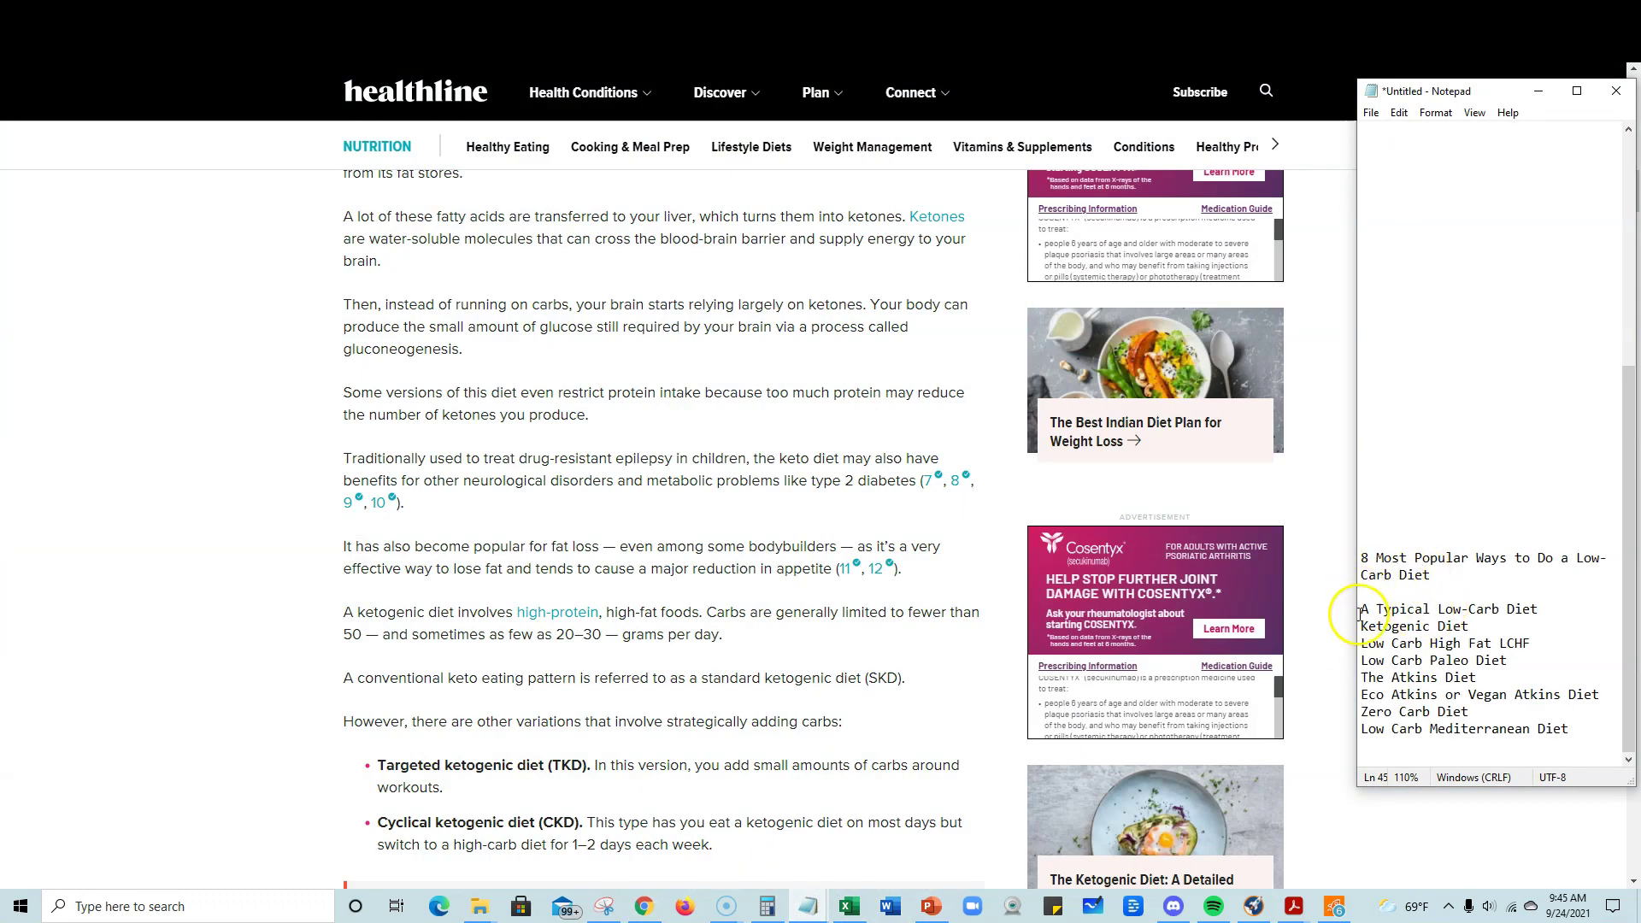
pyautogui.moveTo(1441, 612); pyautogui.dragTo(1581, 734)
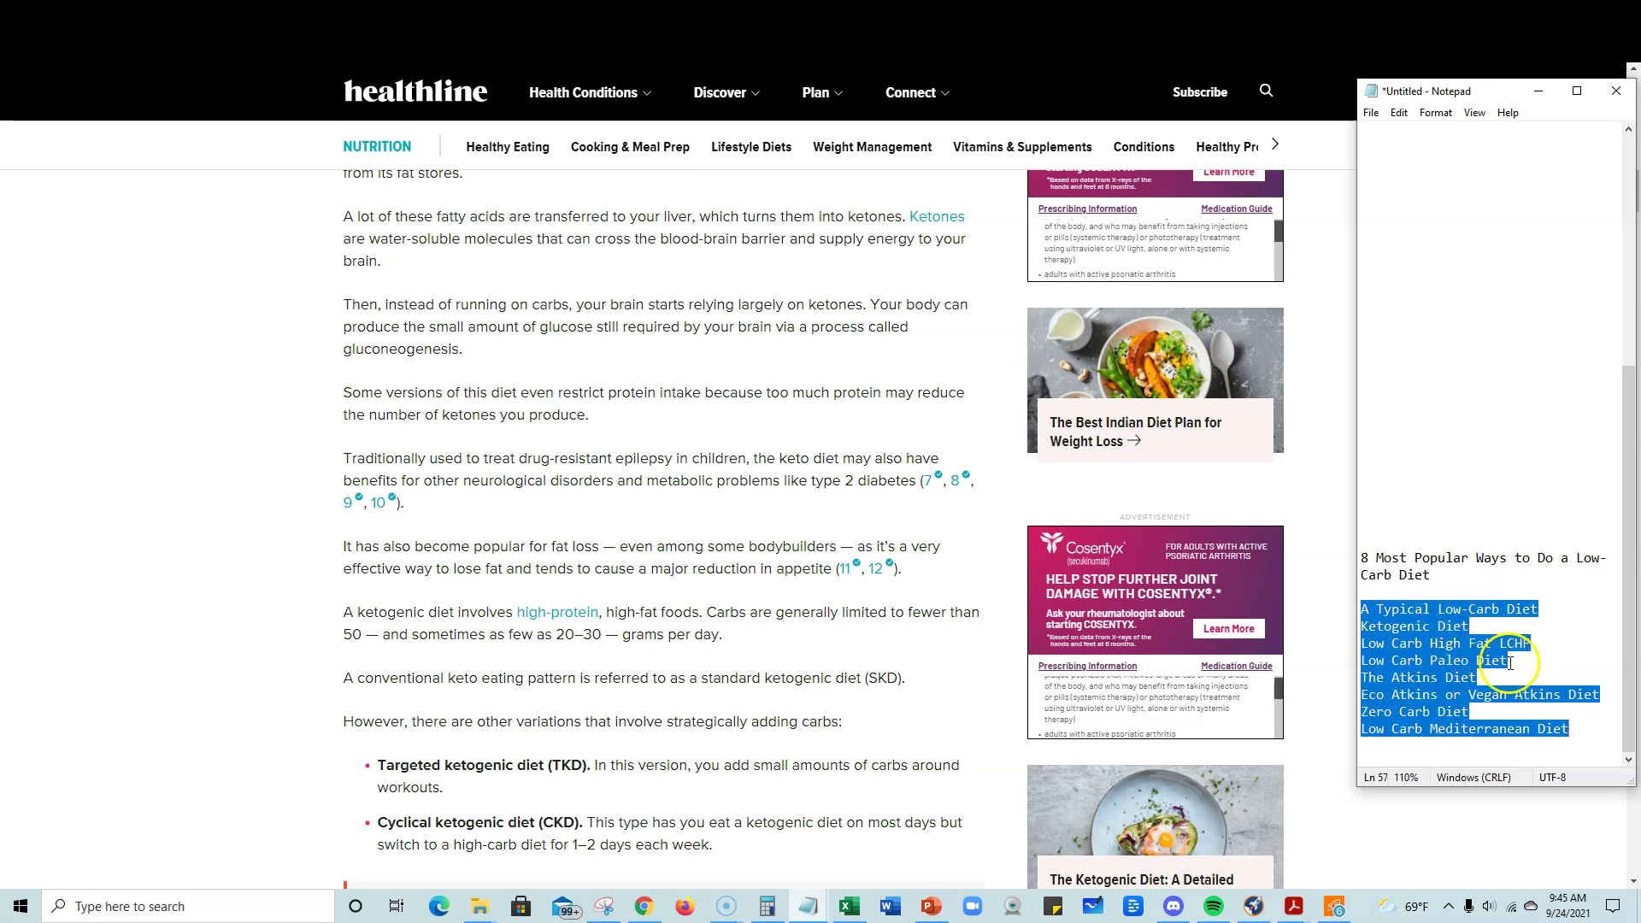
pyautogui.click(1471, 715)
pyautogui.click(1569, 731)
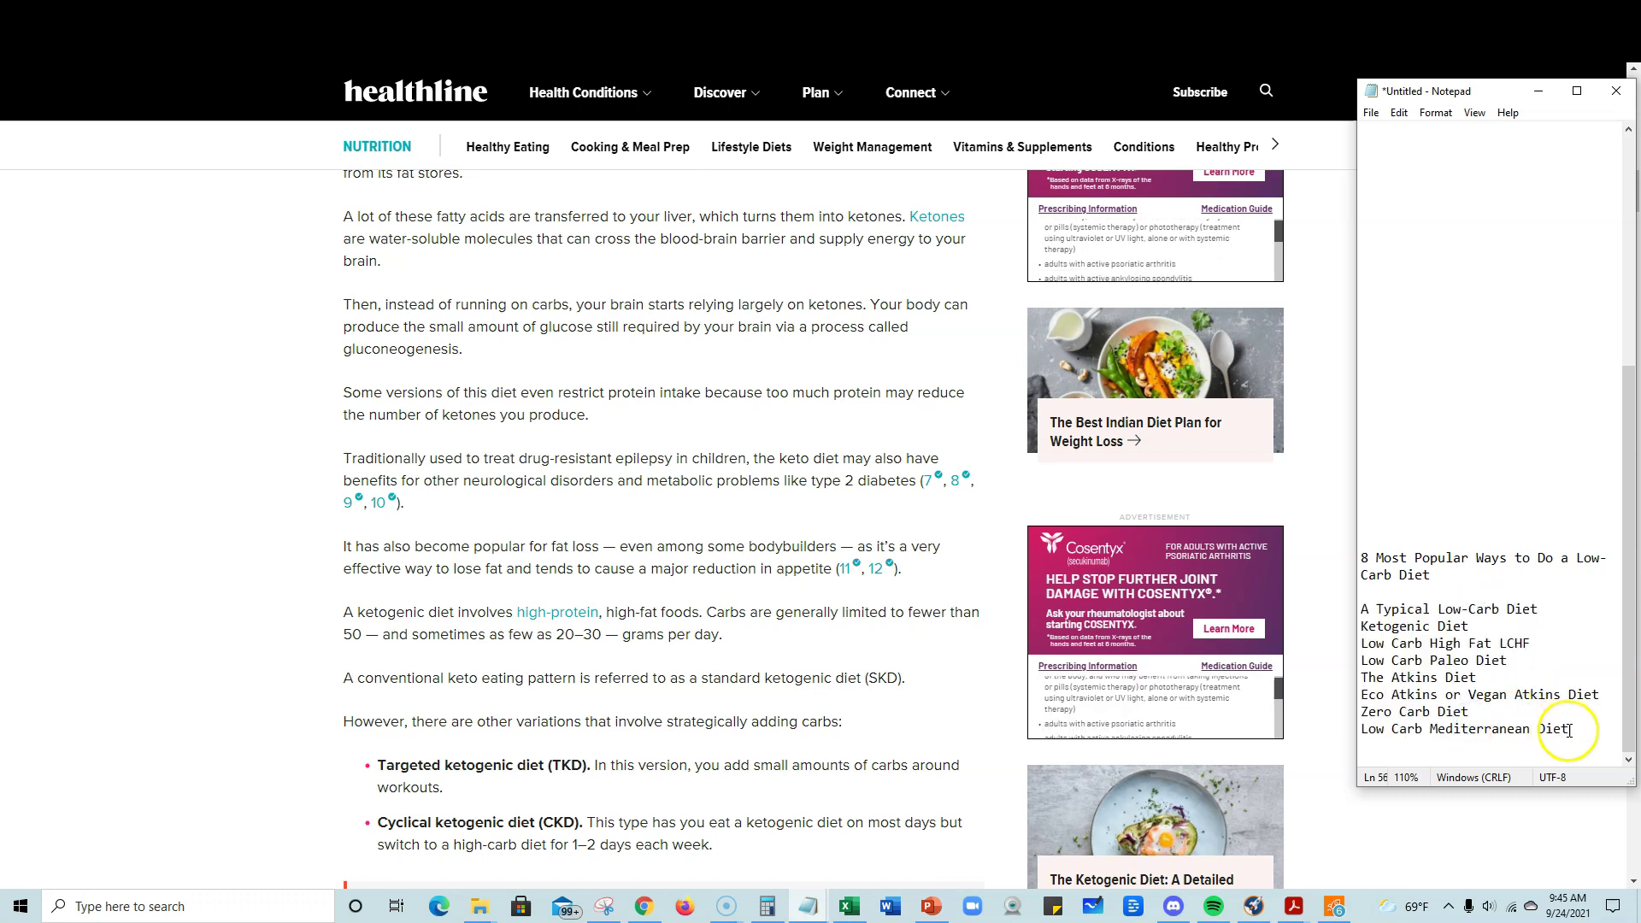
pyautogui.moveTo(1571, 731)
pyautogui.mouseDown()
pyautogui.moveTo(1465, 731)
pyautogui.moveTo(1361, 610)
pyautogui.moveTo(1571, 733)
pyautogui.moveTo(1364, 730)
pyautogui.moveTo(1364, 610)
pyautogui.moveTo(1530, 643)
pyautogui.moveTo(1604, 714)
pyautogui.moveTo(1580, 728)
pyautogui.moveTo(1366, 645)
pyautogui.moveTo(1332, 613)
pyautogui.moveTo(1579, 719)
pyautogui.mouseUp()
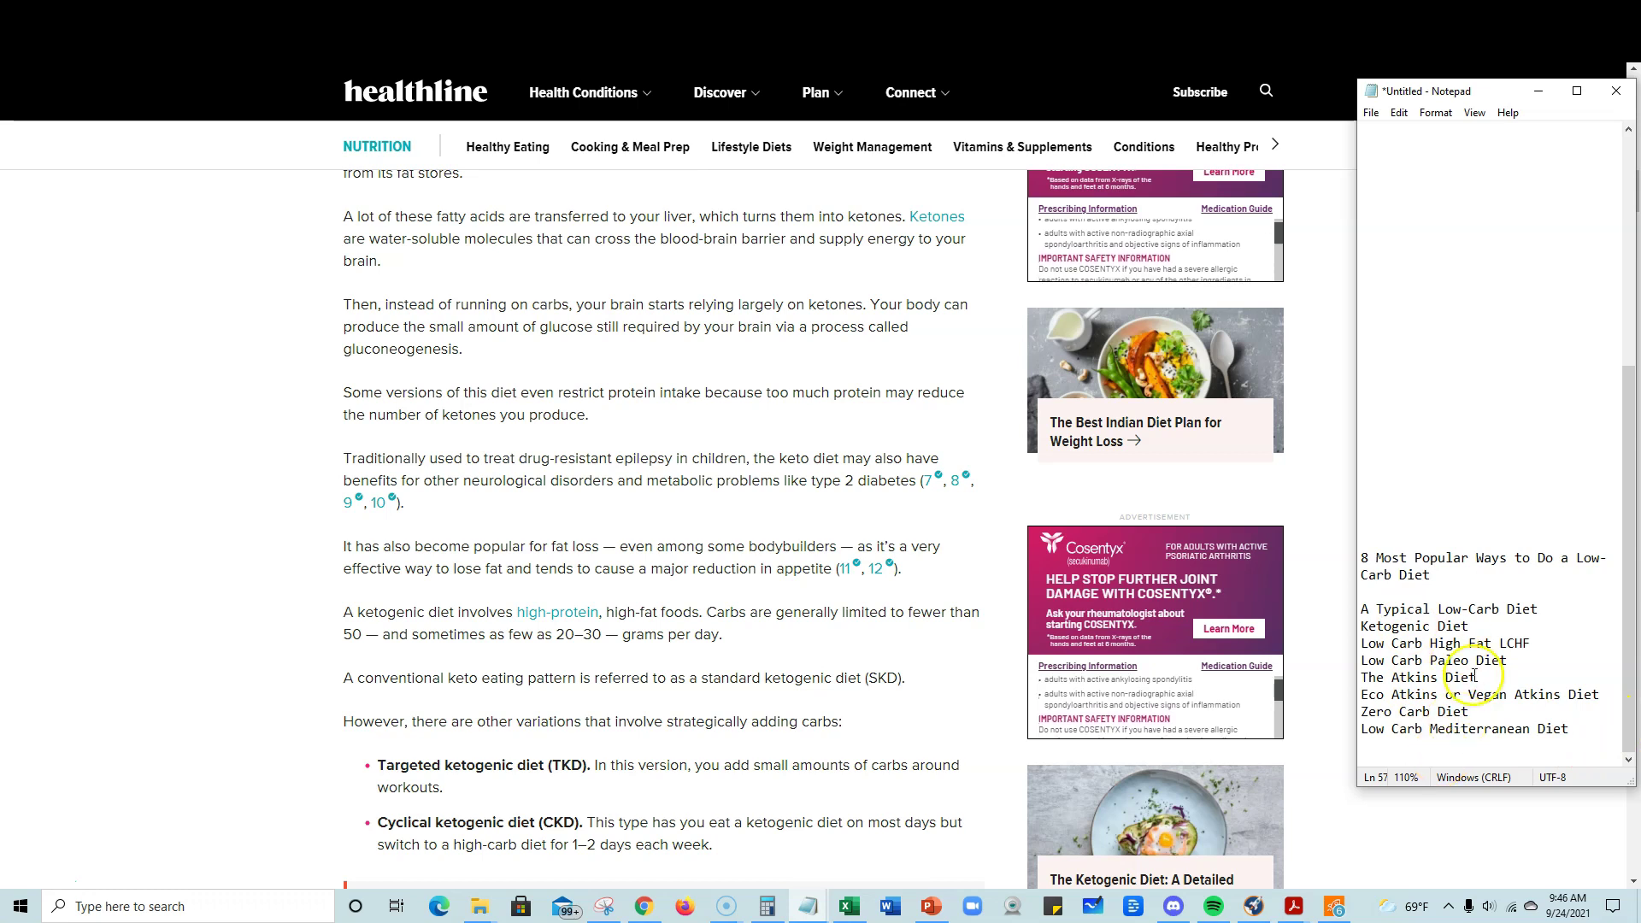
# Step: Switch to Article Forge, view its welcome page and return to the list of articles
pyautogui.click(1326, 12)
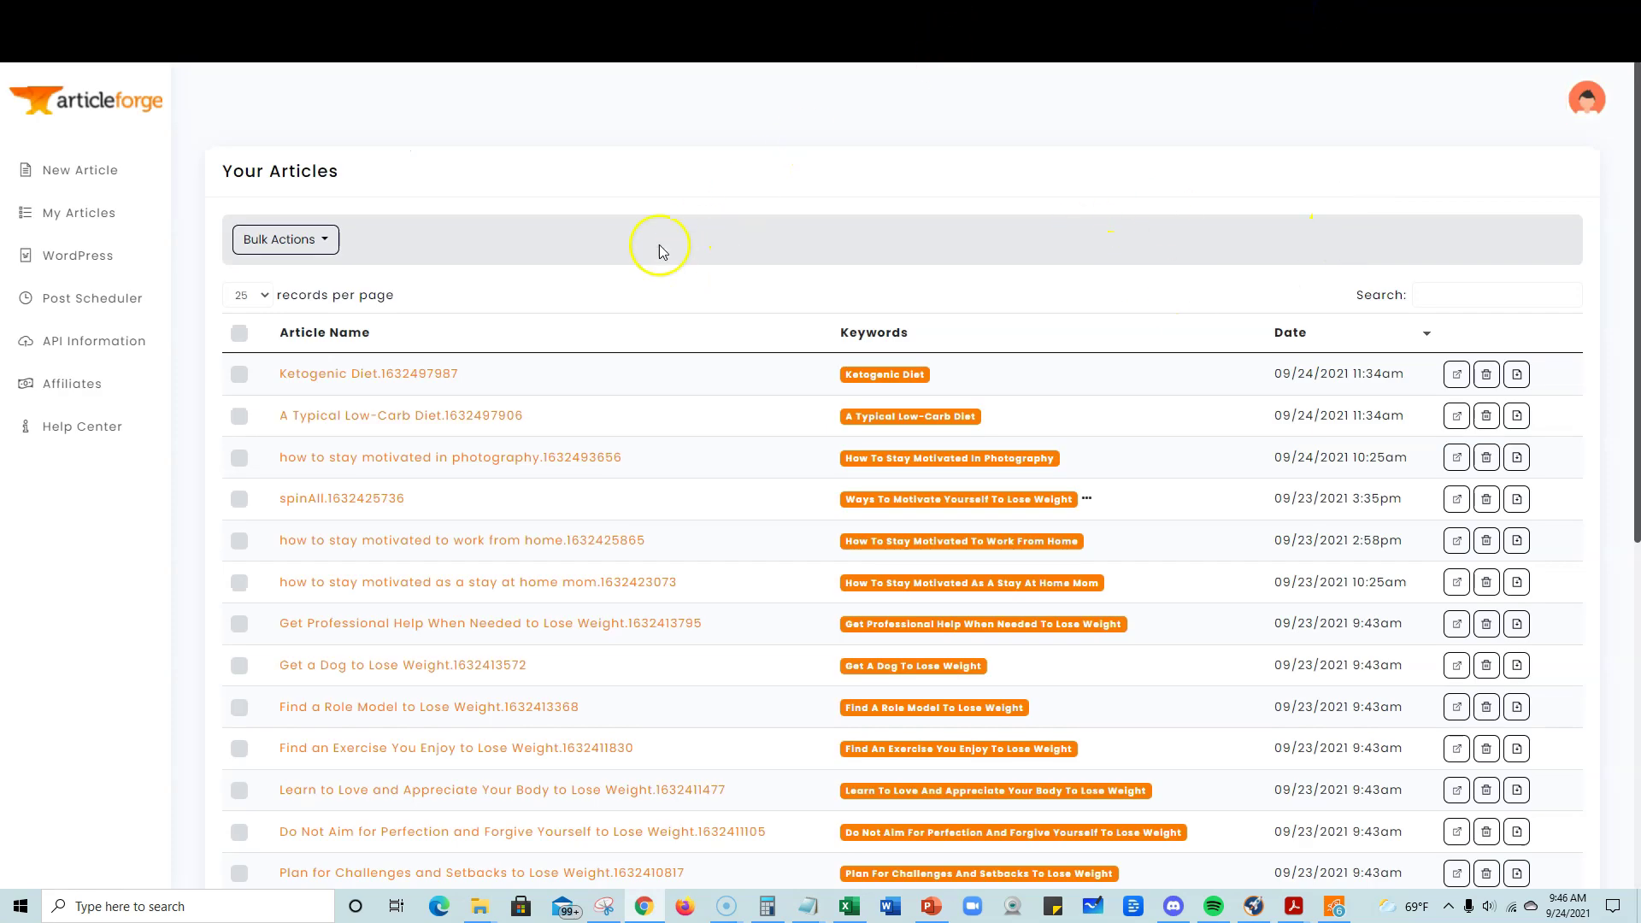
pyautogui.click(126, 107)
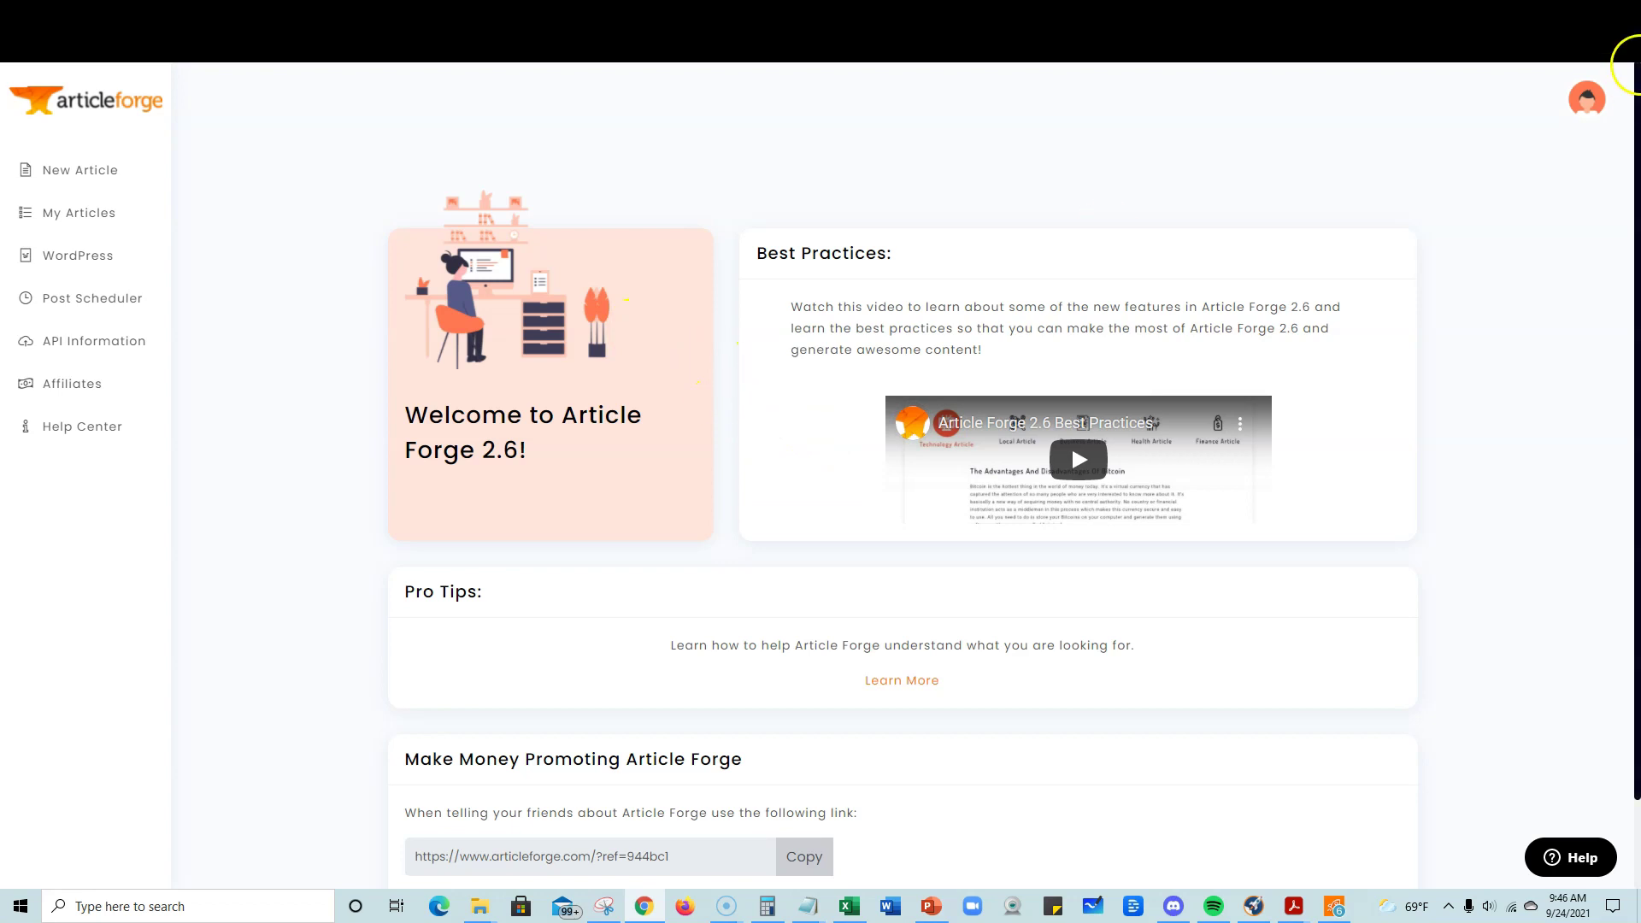
pyautogui.click(1290, 12)
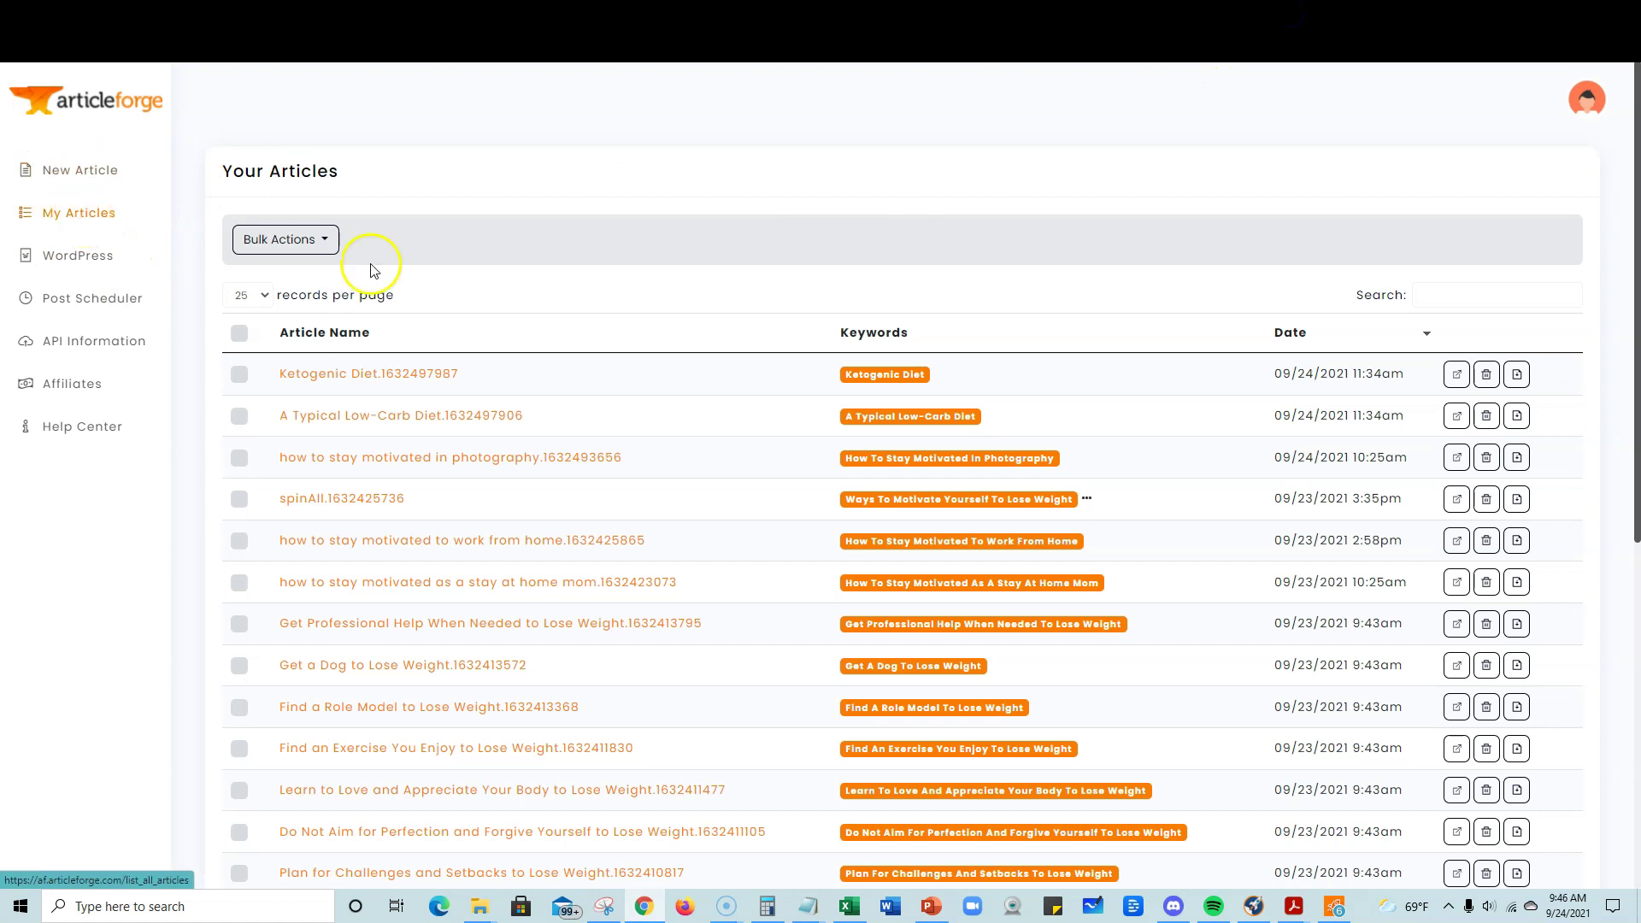
# Step: Look through the previously generated articles on the first page, then pages 2, 3 and 4 of the list
pyautogui.scroll(-7, 444, 462)
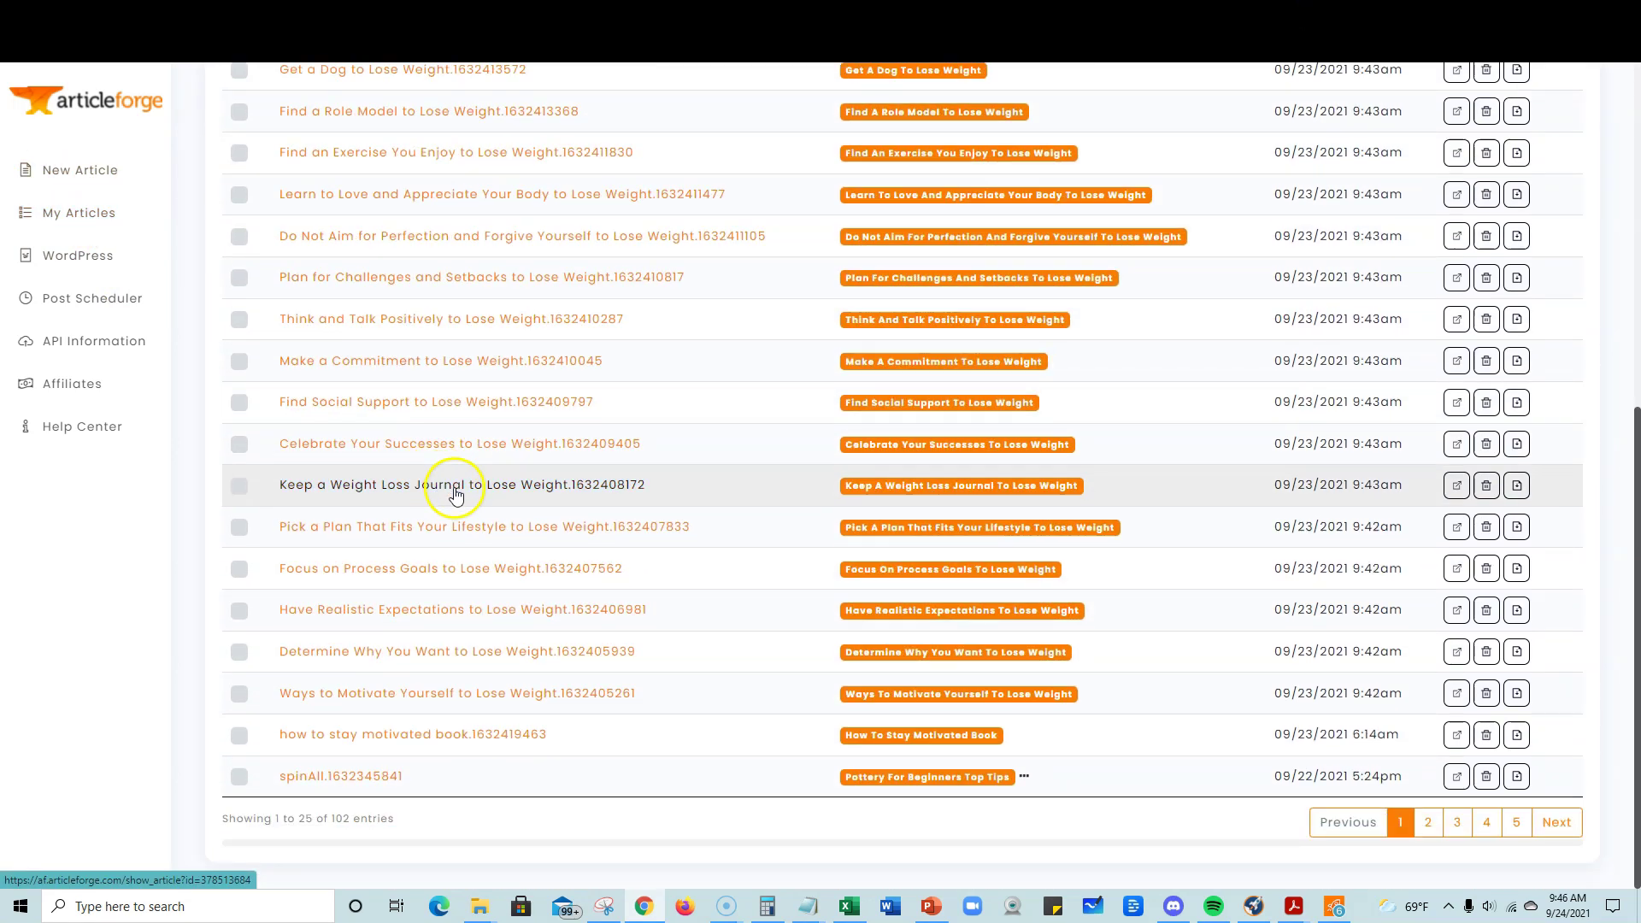
pyautogui.click(1429, 822)
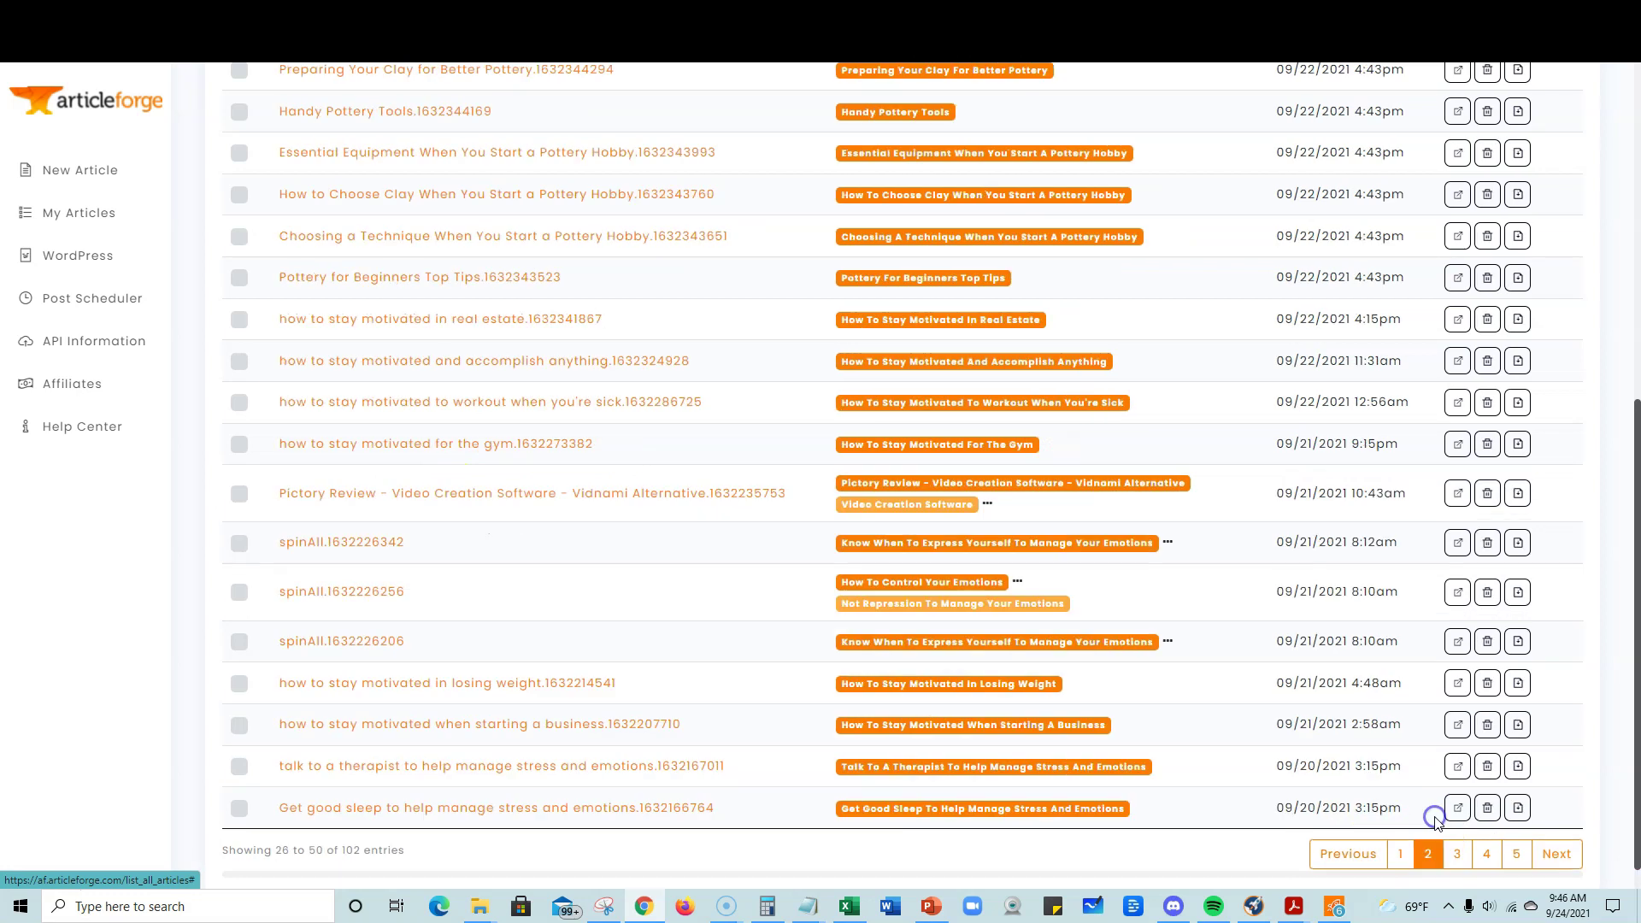
pyautogui.scroll(7, 1307, 641)
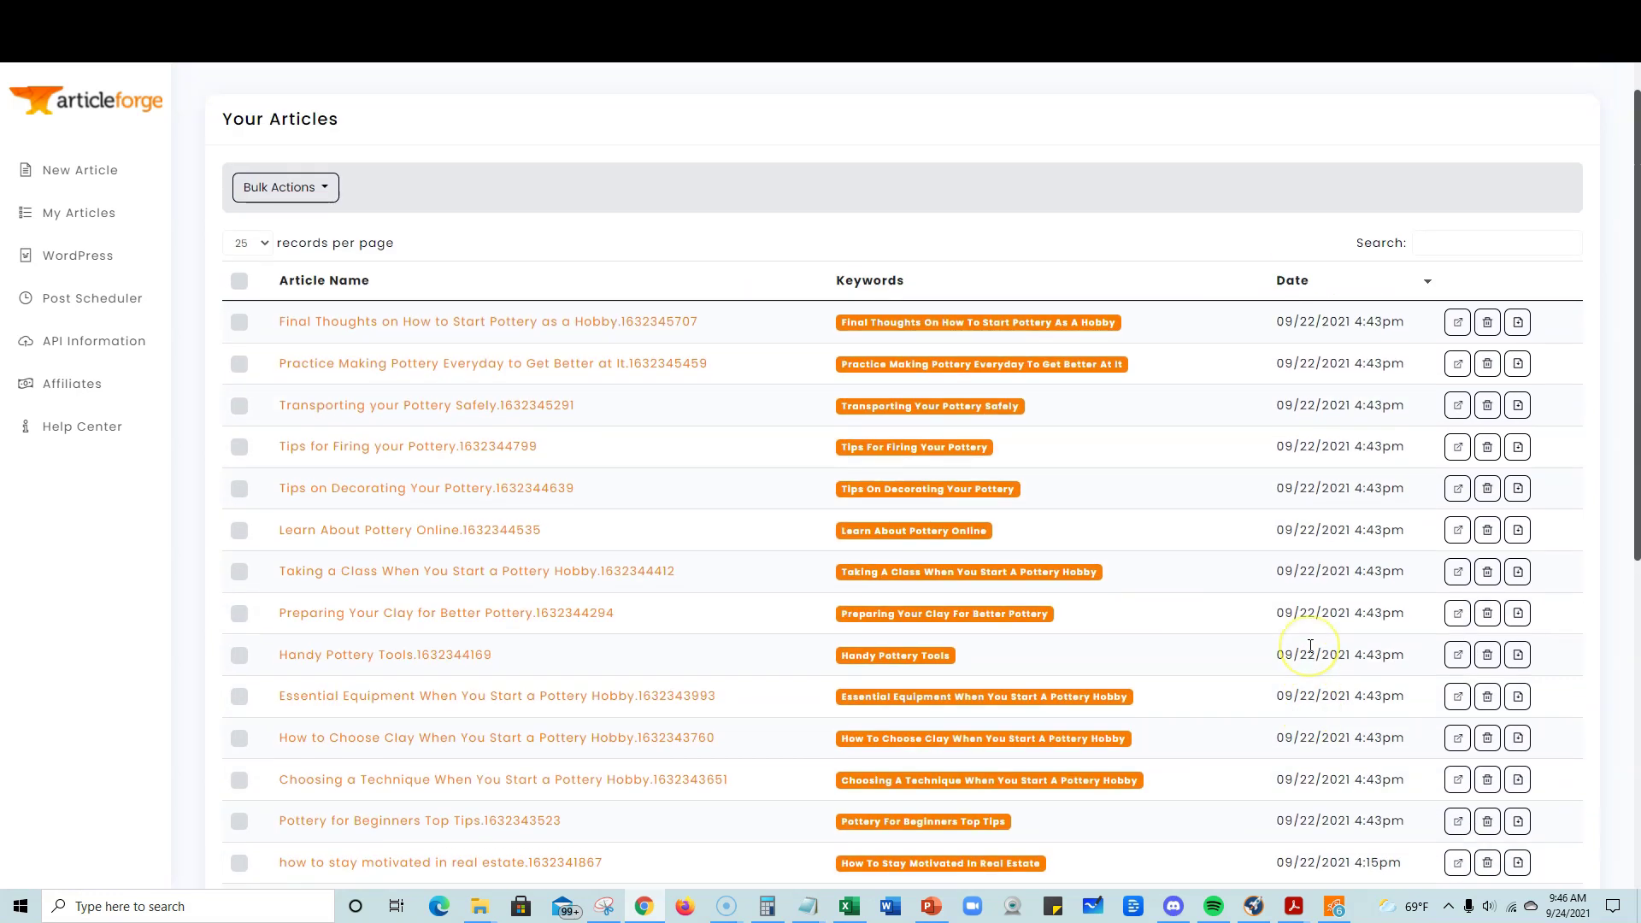
pyautogui.scroll(-7, 1308, 641)
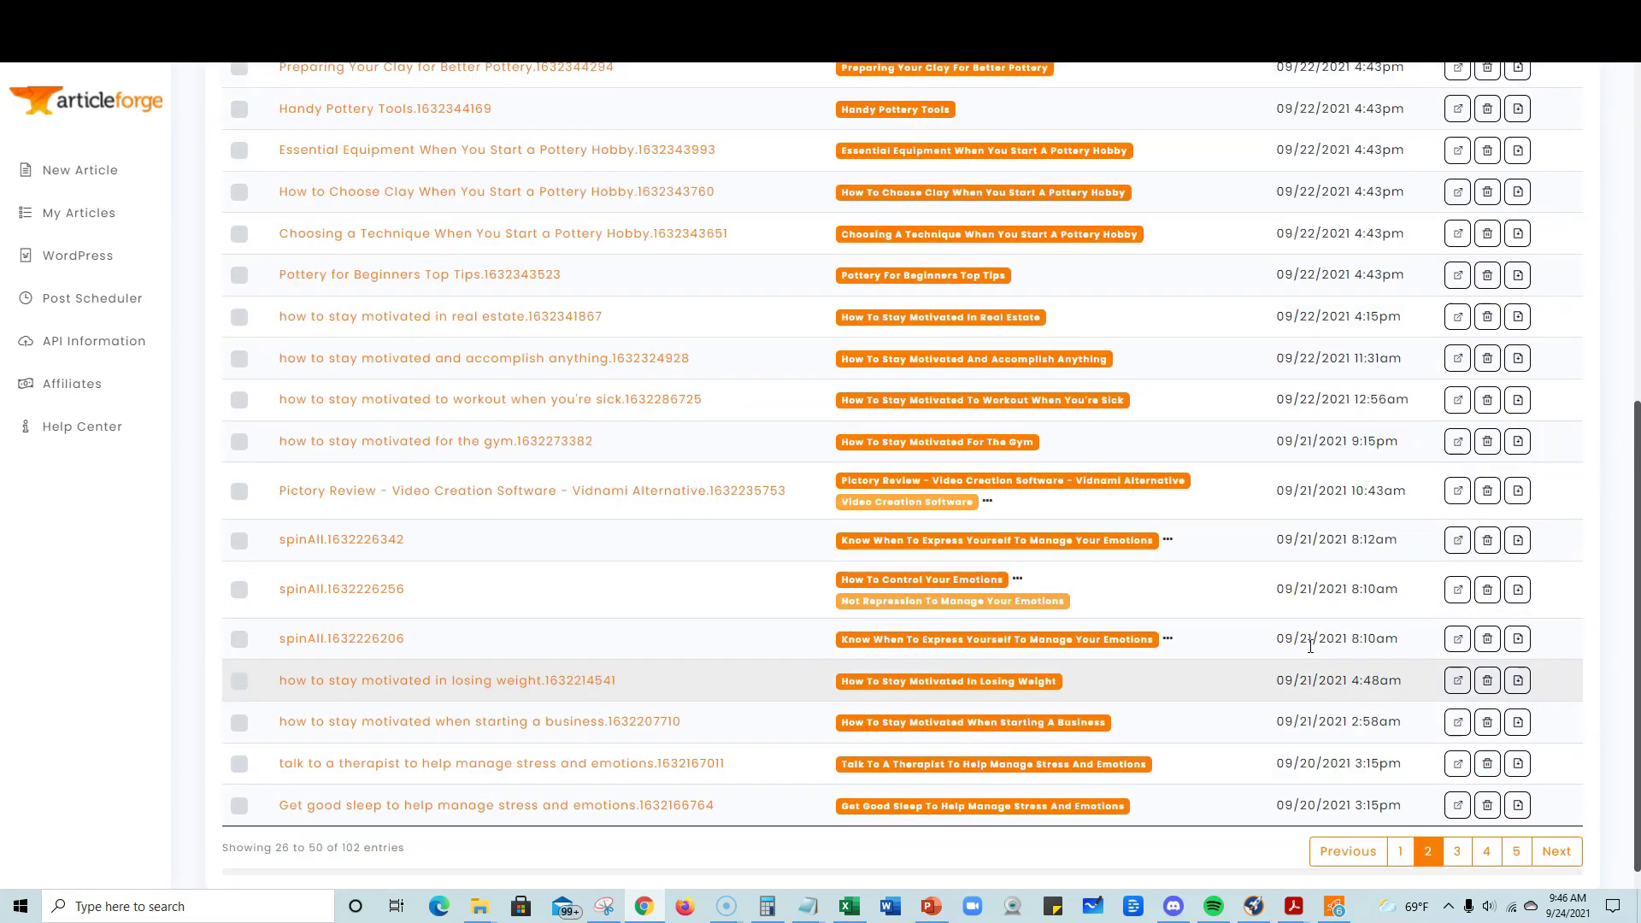
pyautogui.click(1457, 851)
pyautogui.scroll(5, 1290, 727)
pyautogui.scroll(-6, 1286, 730)
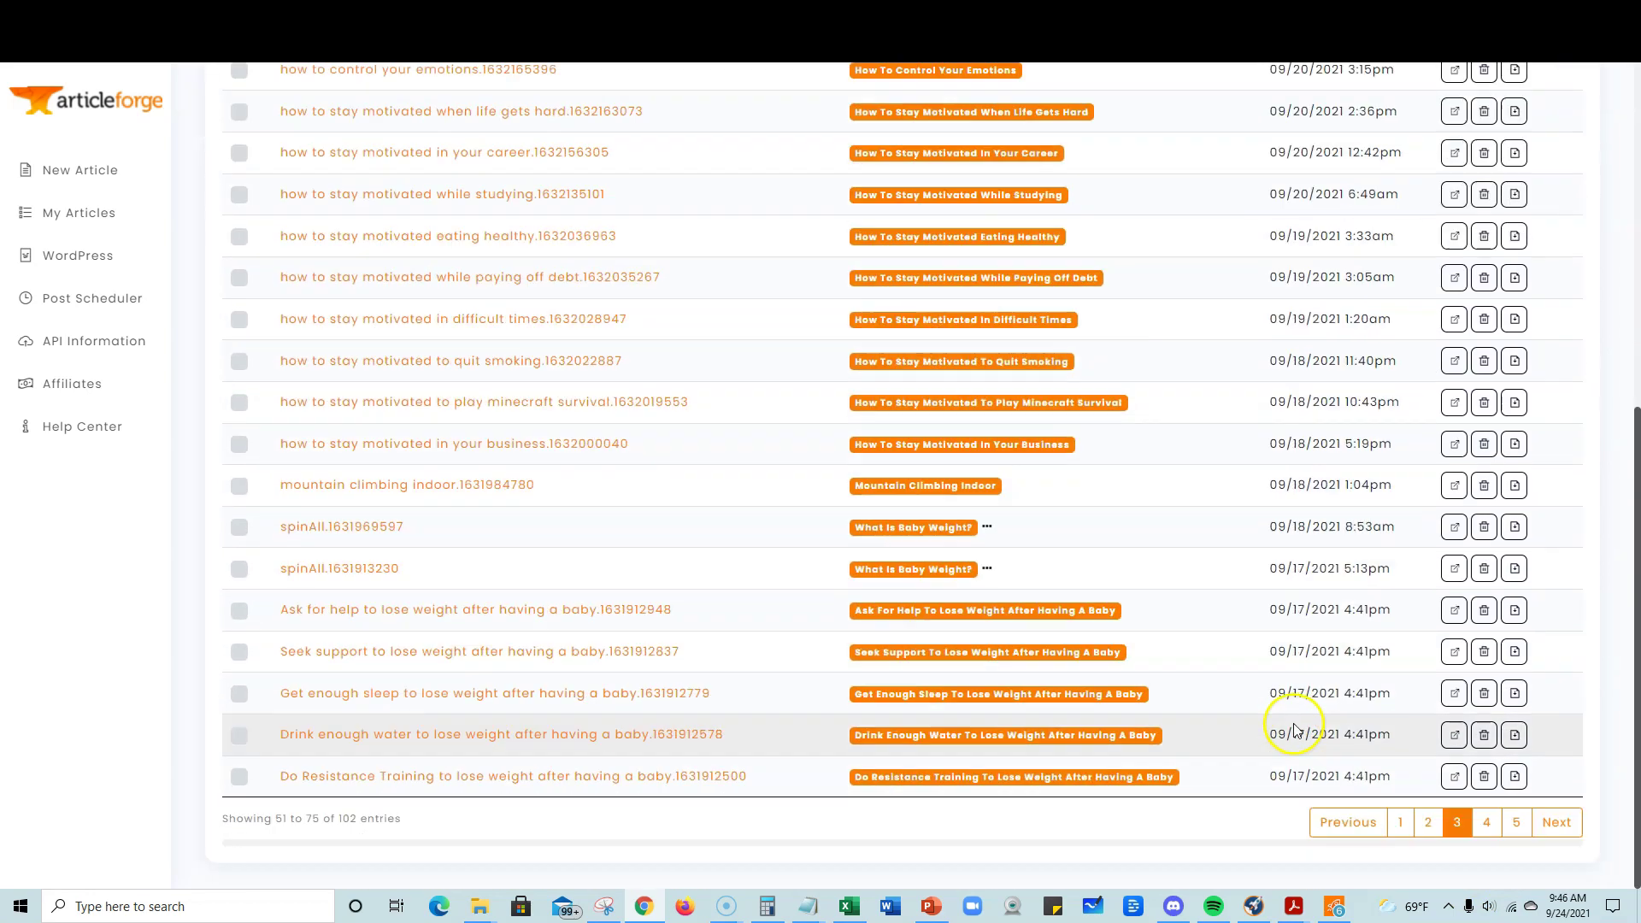
pyautogui.click(1487, 824)
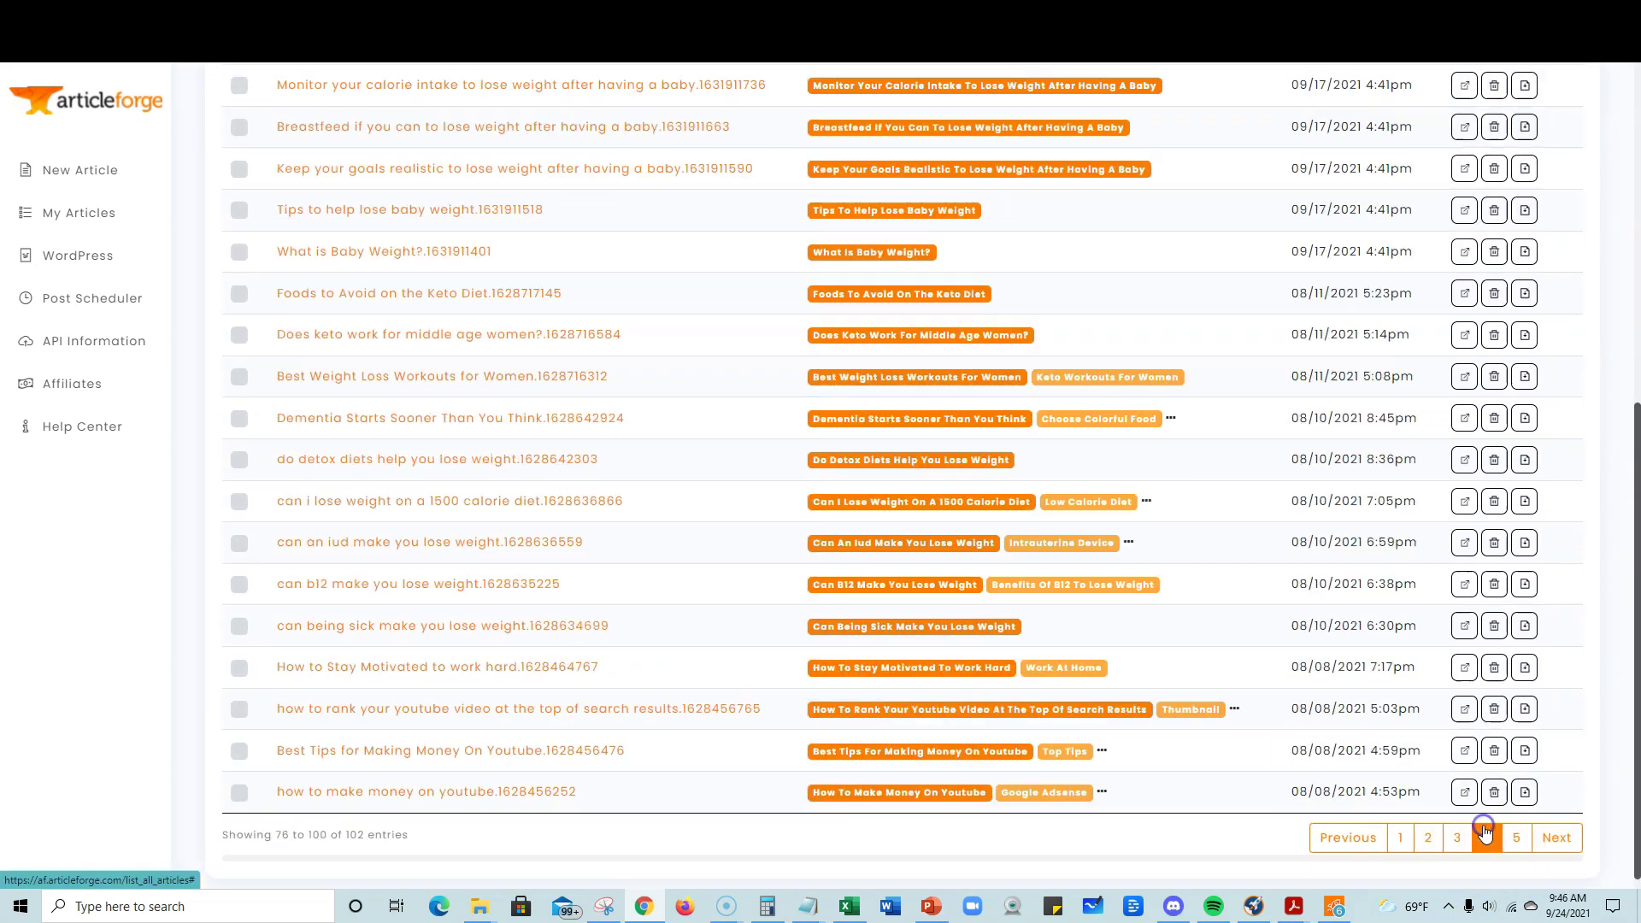
# Step: Look over page 4 of the generated articles list and the entries on page 5
pyautogui.scroll(5, 1346, 640)
pyautogui.scroll(-5, 1331, 647)
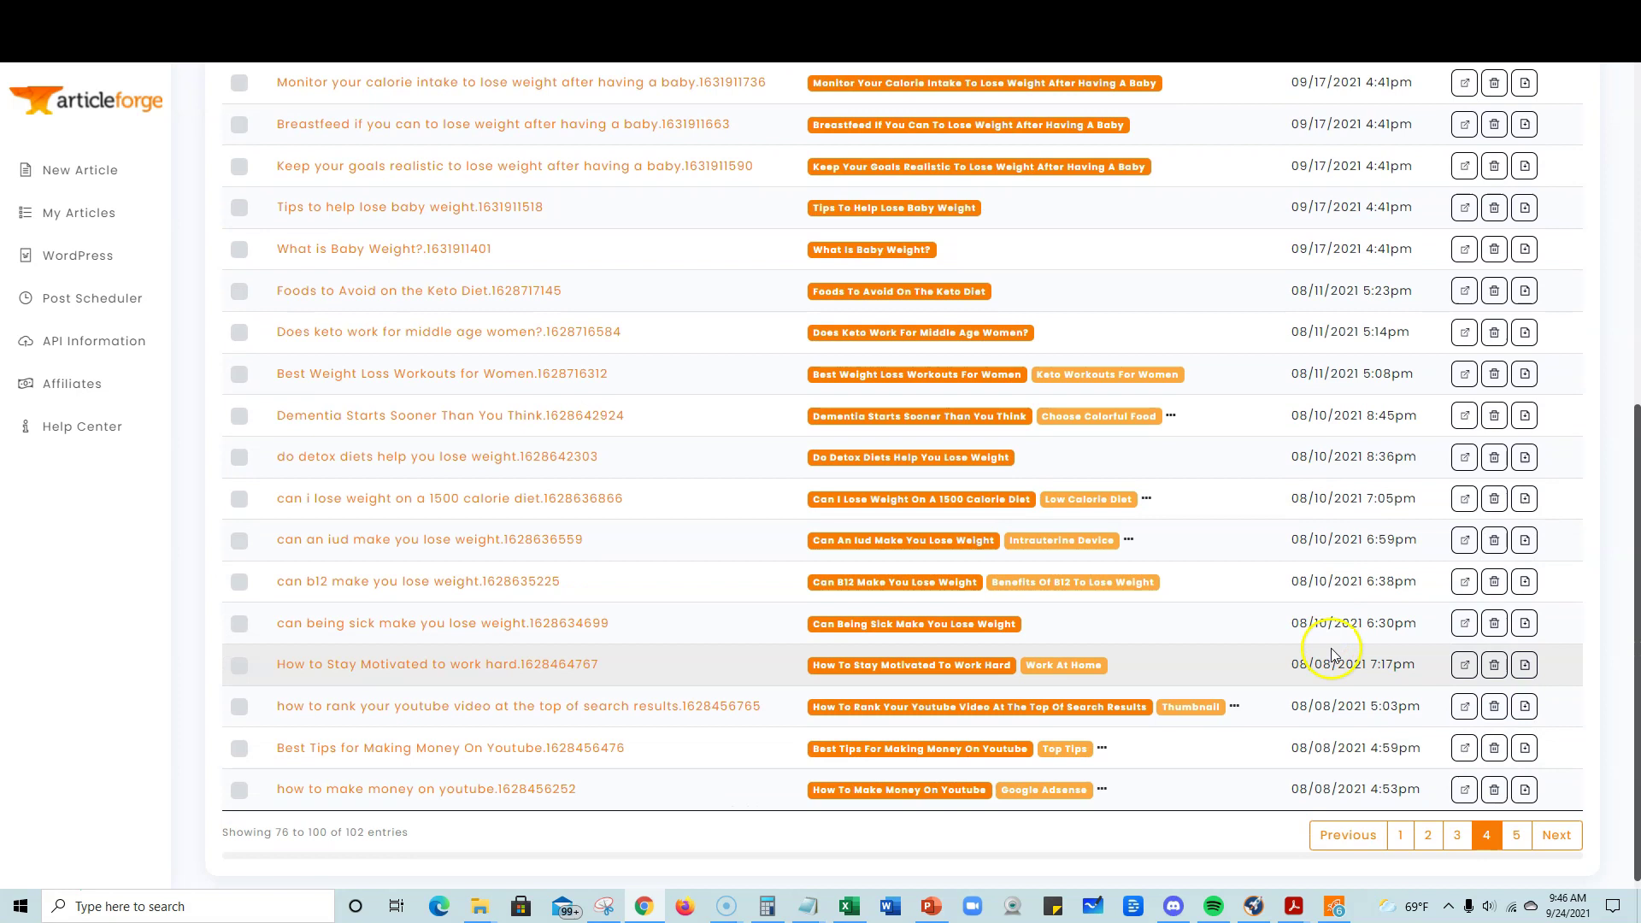
pyautogui.click(1514, 836)
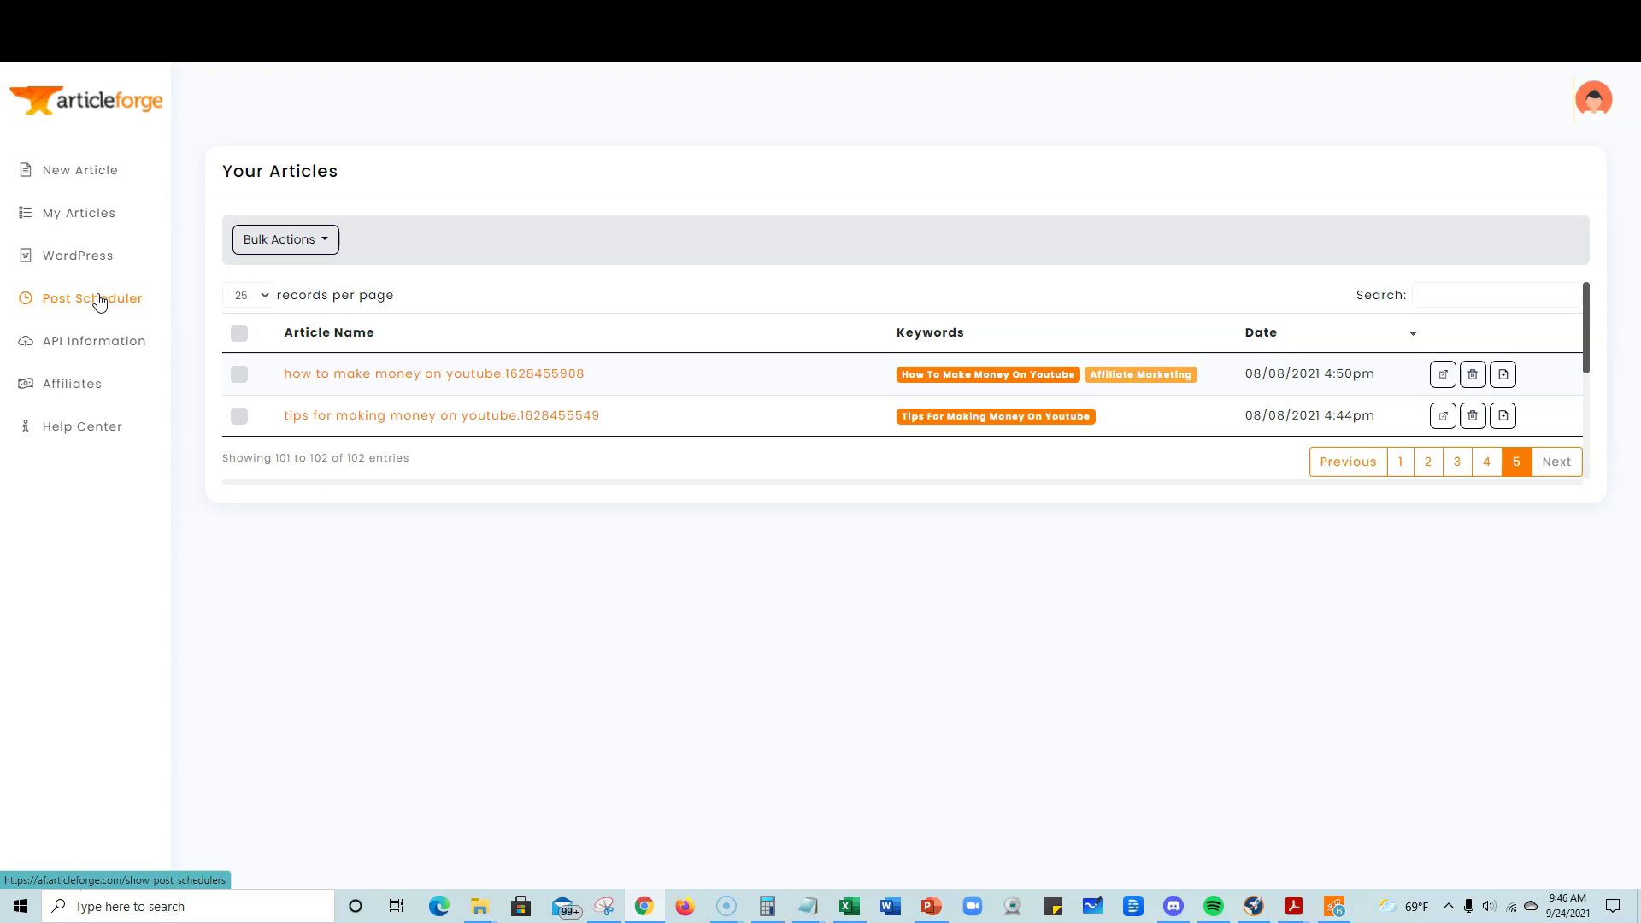
pyautogui.click(88, 342)
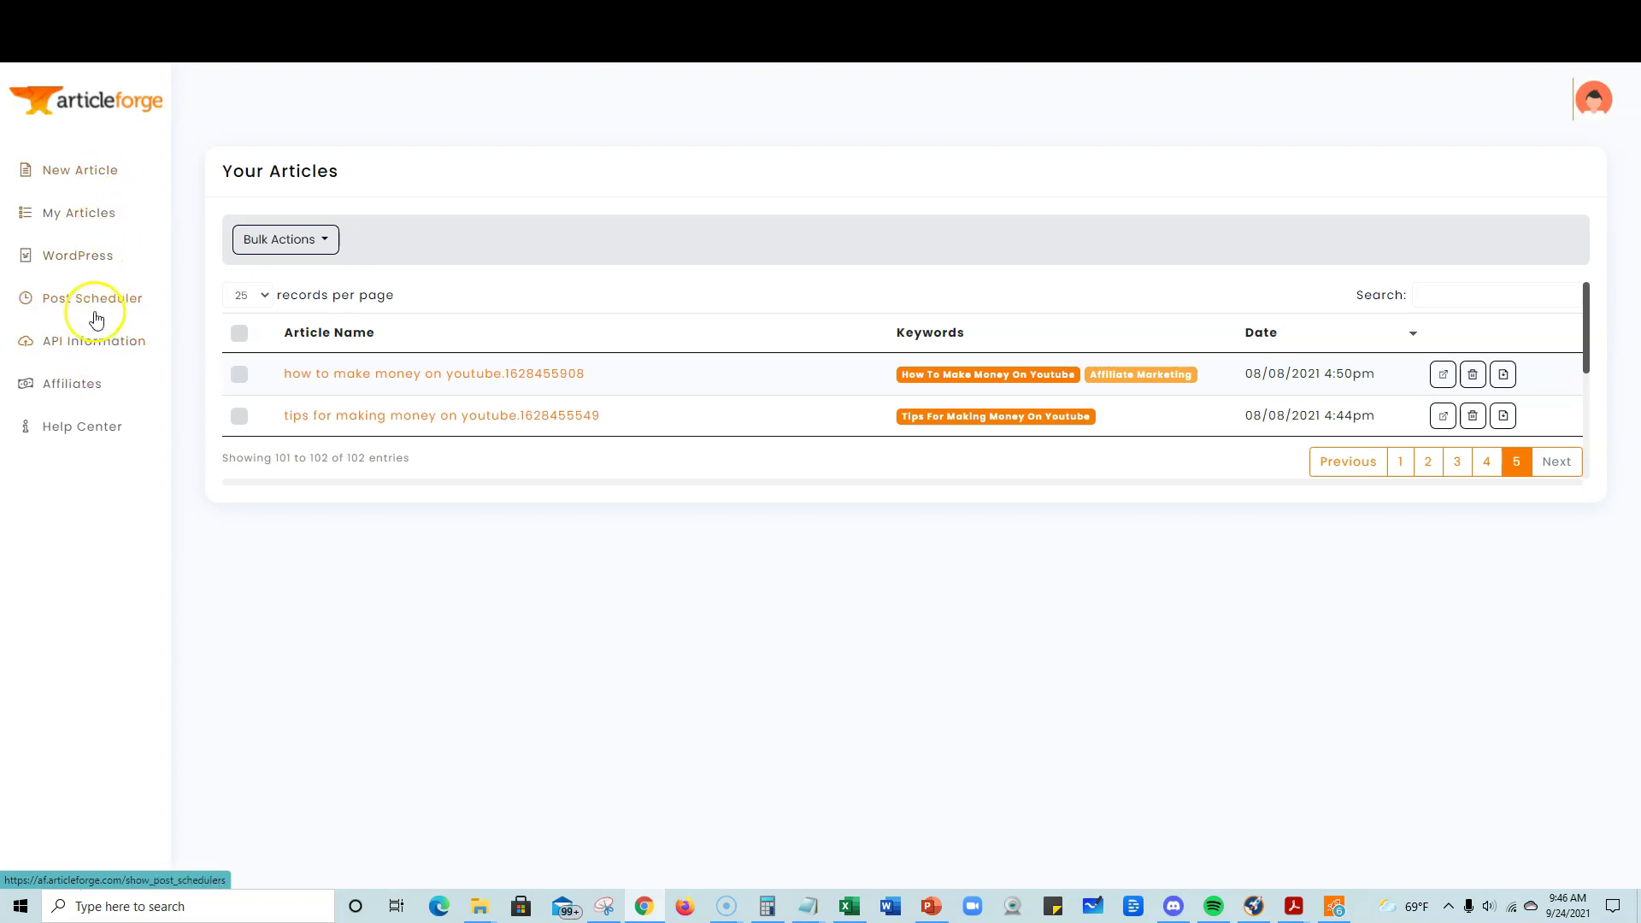
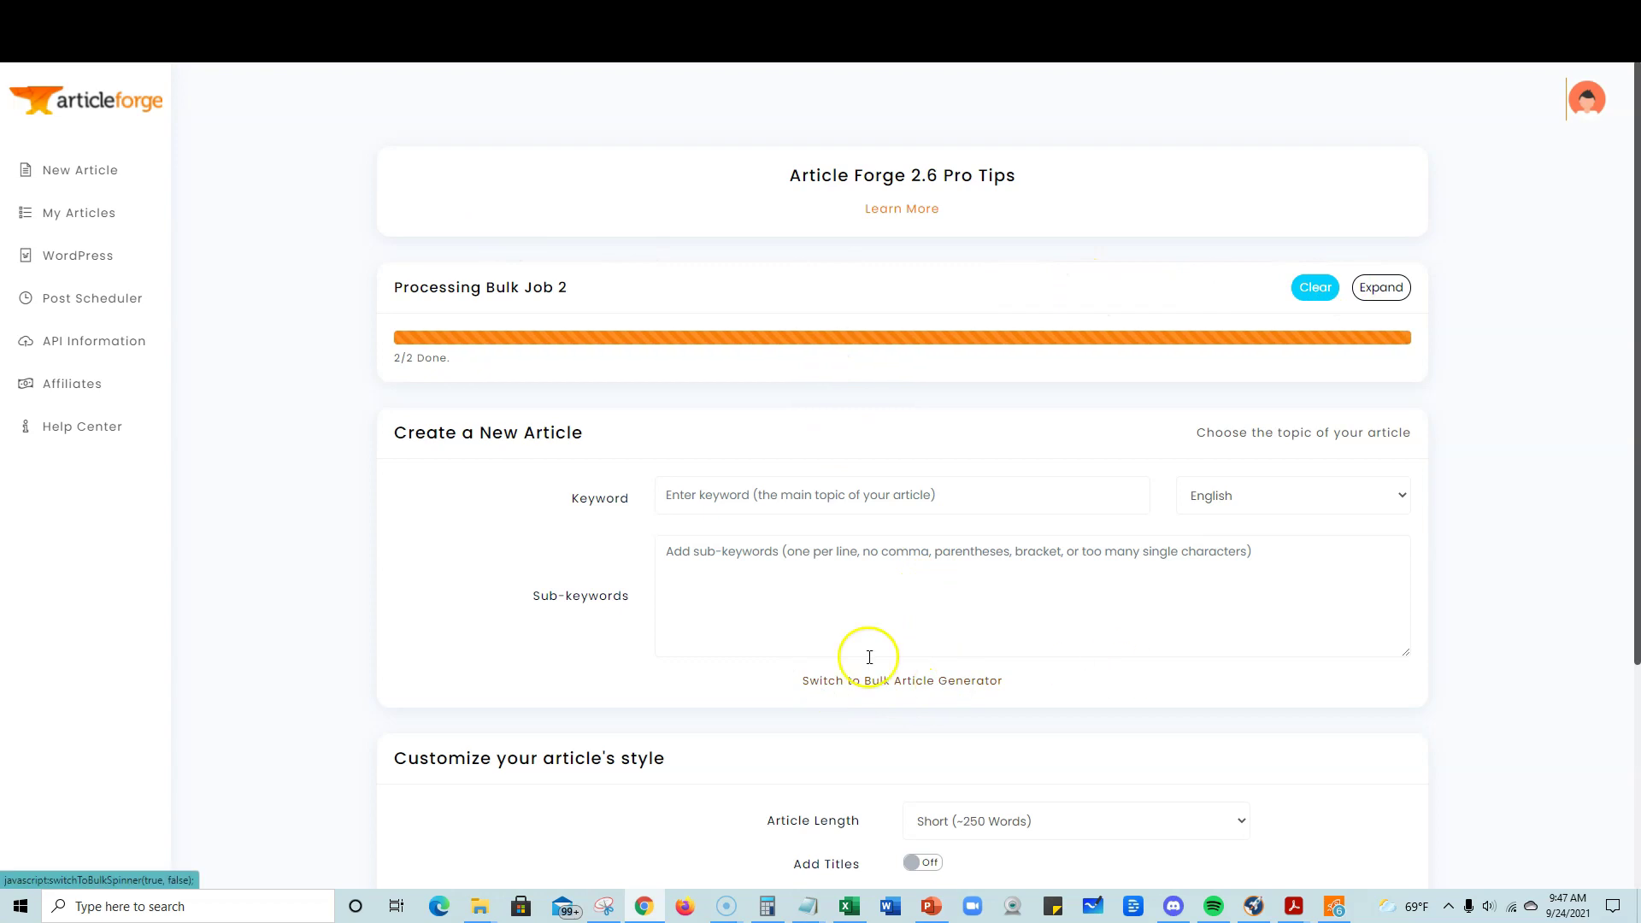
# Step: Review the new article form and its style options, and switch it to the Bulk Article Generator
pyautogui.scroll(-4, 897, 640)
pyautogui.scroll(4, 880, 769)
pyautogui.scroll(-2, 901, 683)
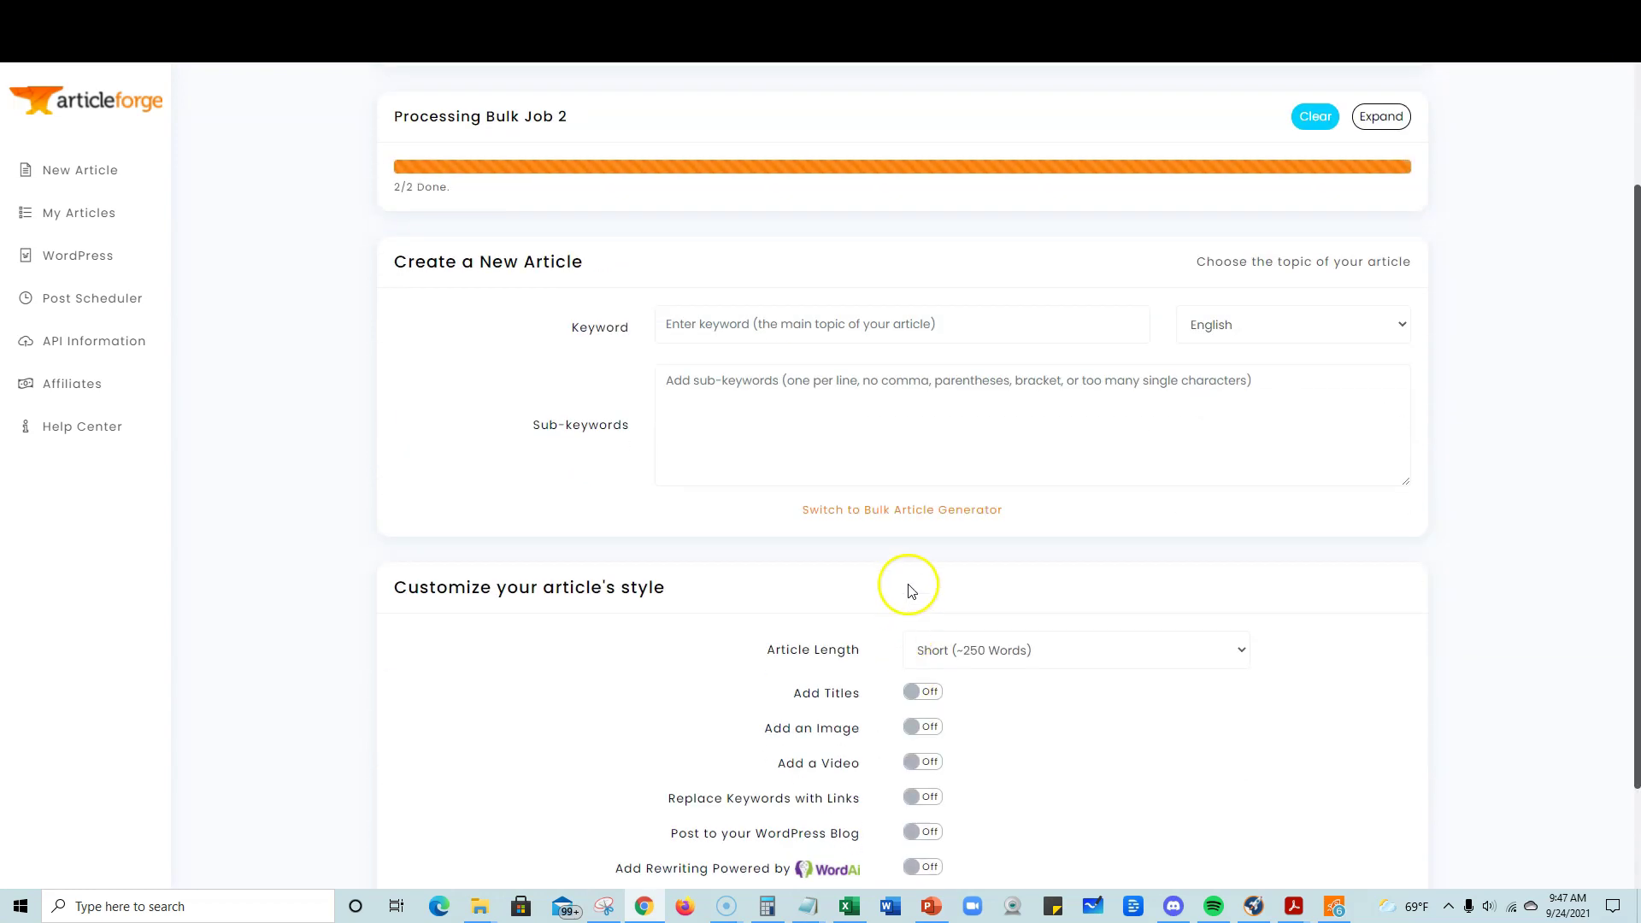
pyautogui.scroll(1, 910, 589)
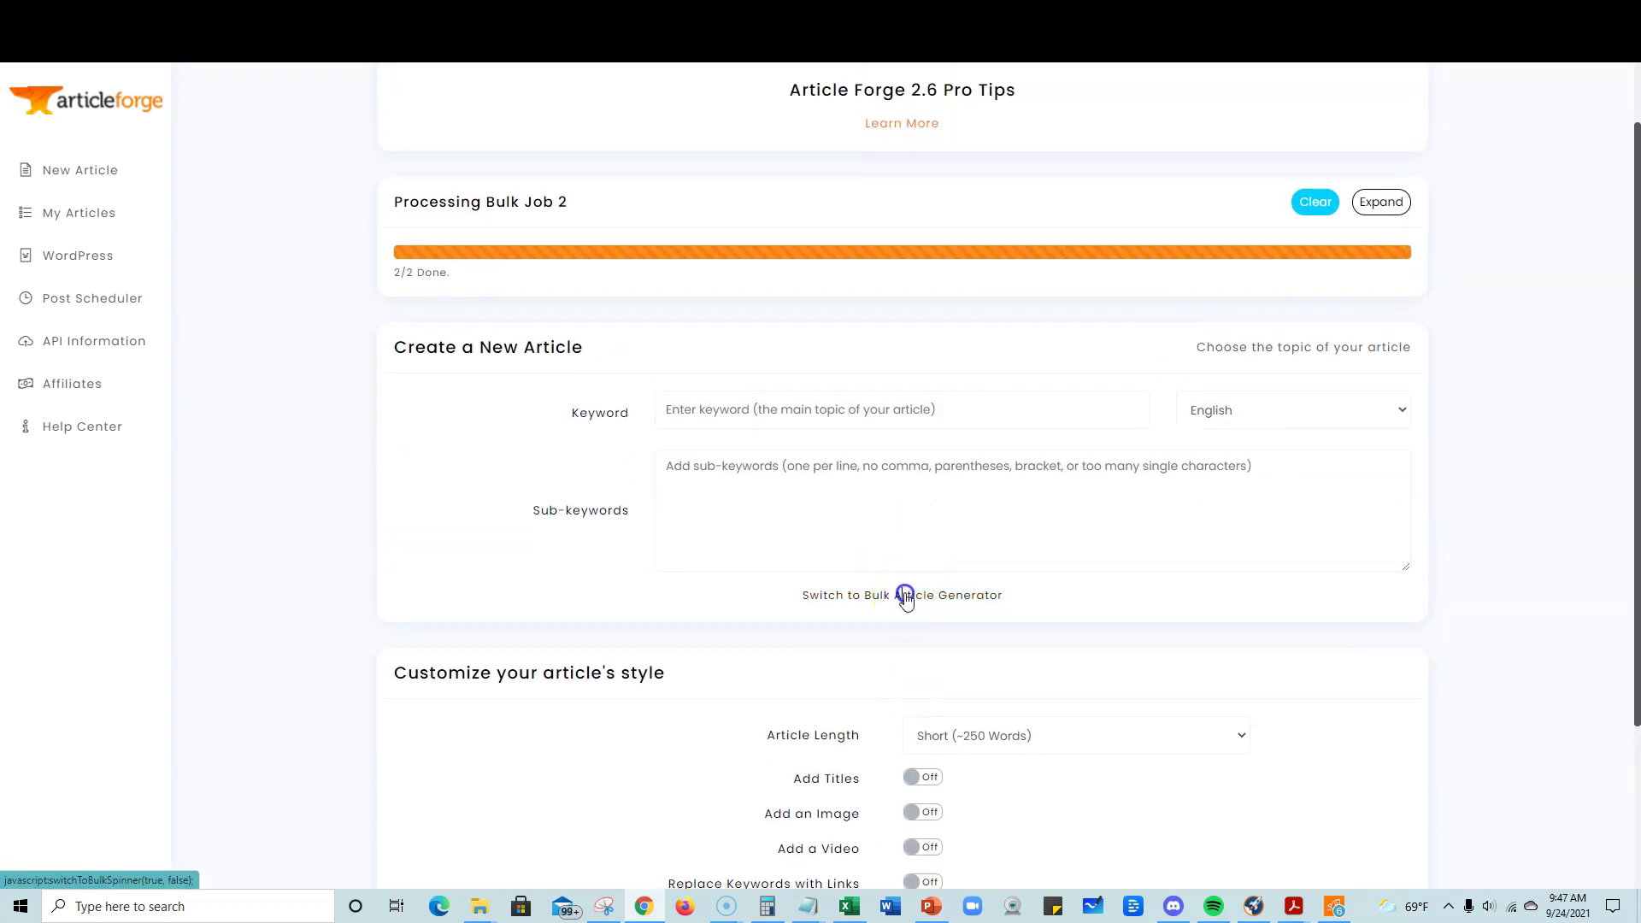
pyautogui.click(906, 596)
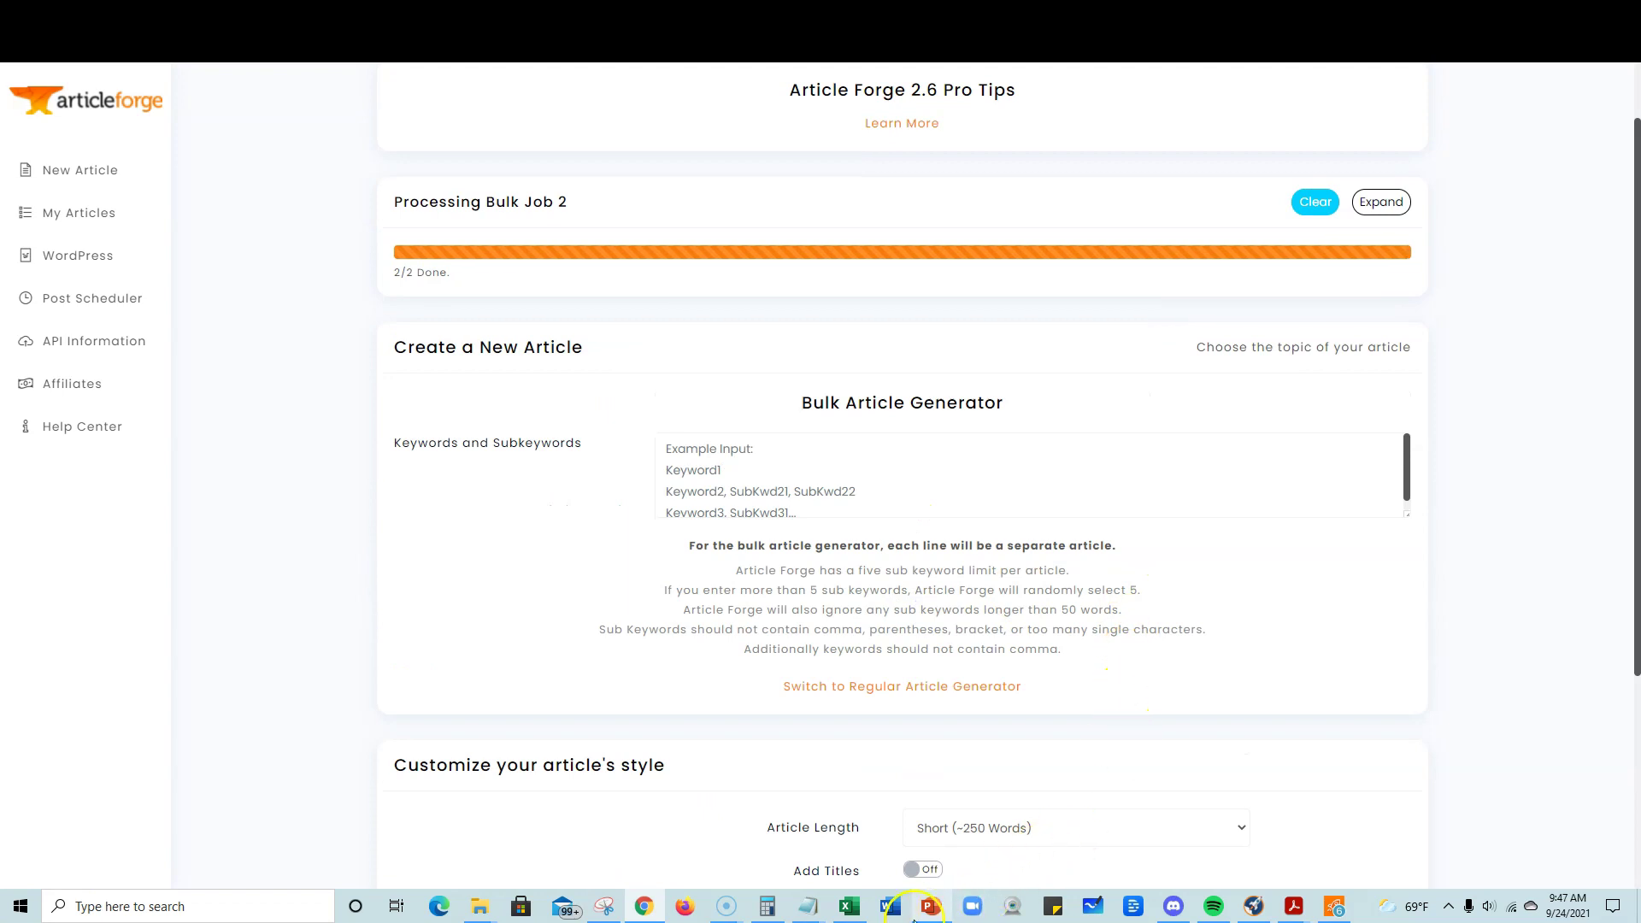
# Step: Copy the six diet names from Low Carb High Fat LCHF to Low Carb Mediterranean Diet in Notepad into the bulk generator's keywords
pyautogui.moveTo(808, 906)
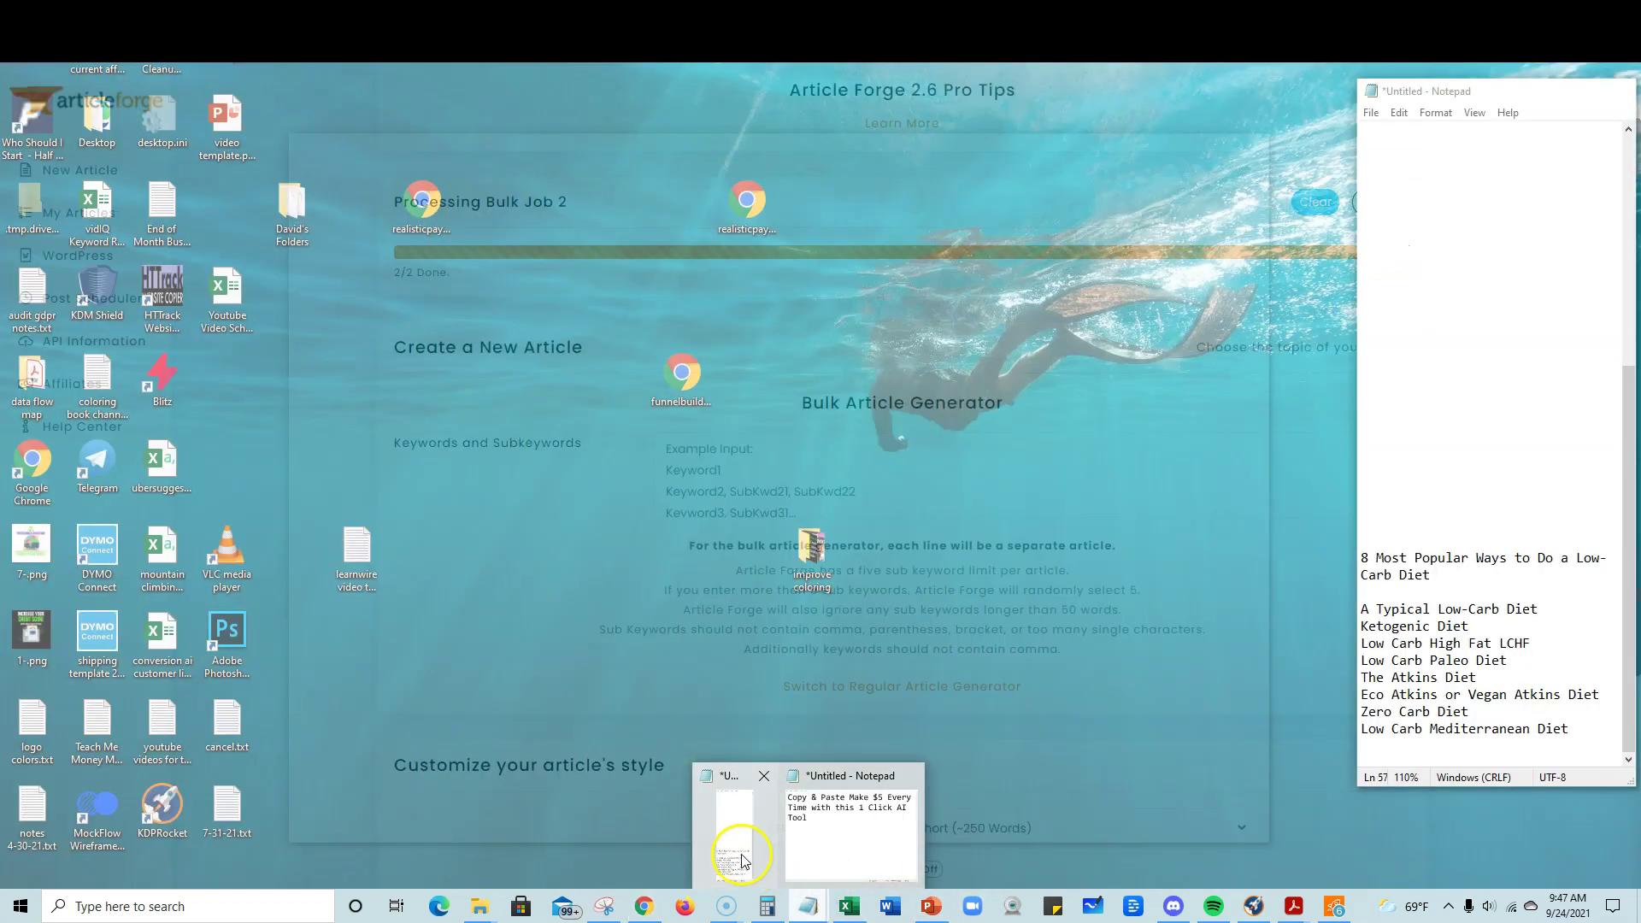
pyautogui.click(742, 858)
pyautogui.moveTo(1470, 625); pyautogui.dragTo(1539, 726)
pyautogui.click(1358, 644)
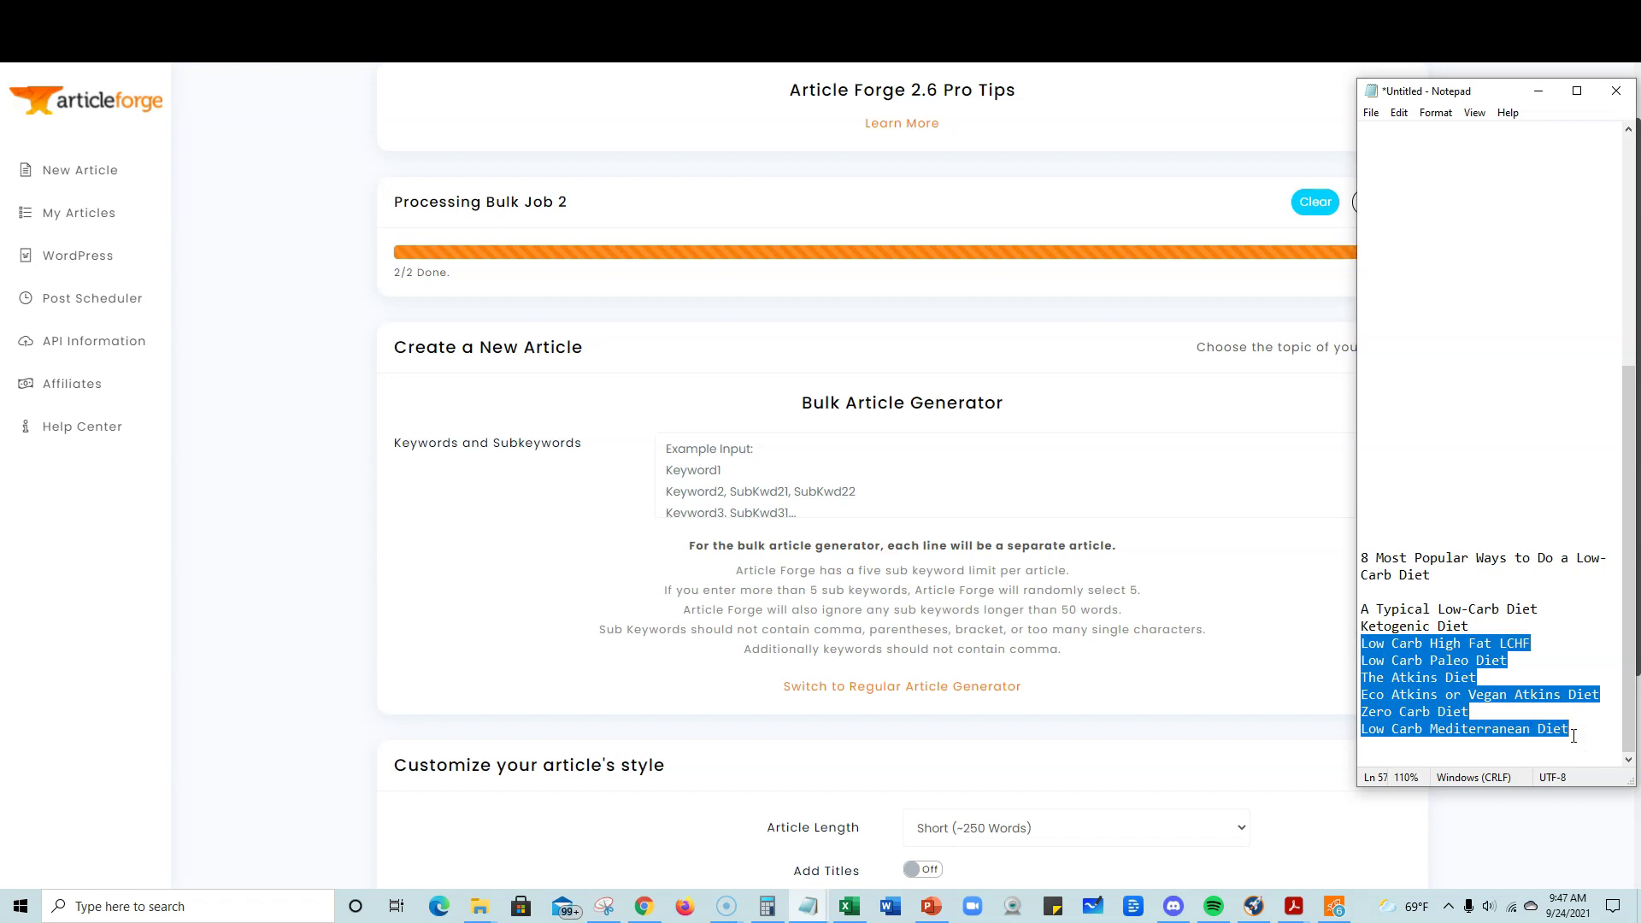
pyautogui.click(799, 469)
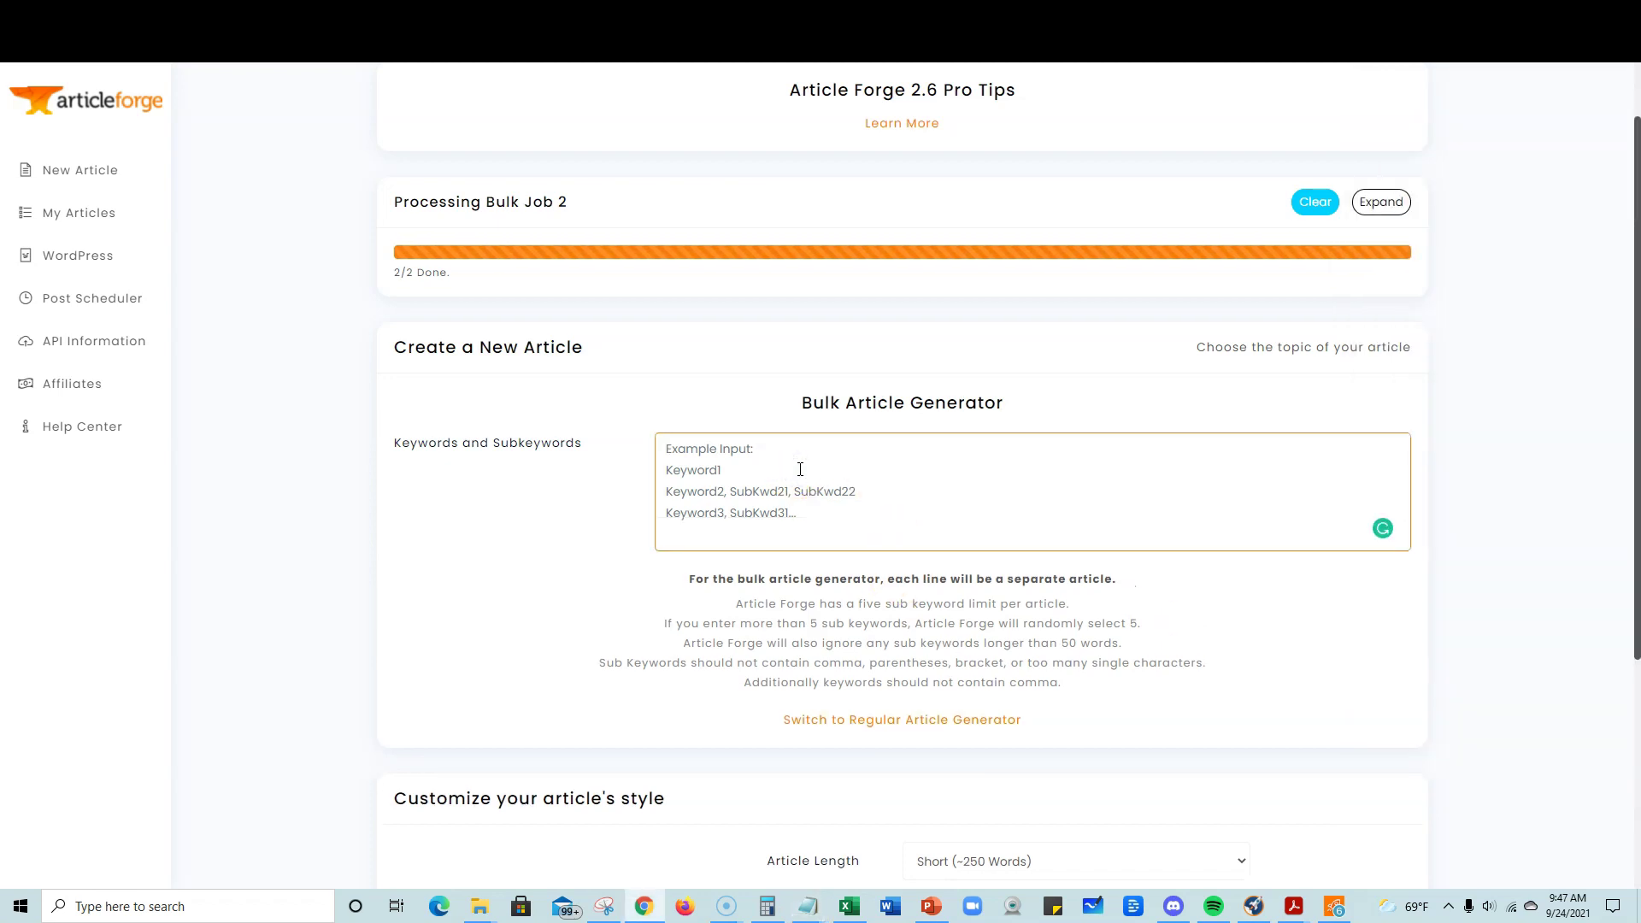
pyautogui.write('Low Carb High Fat LCHF Low Carb Paleo Diet The Atkins Diet Eco Atkins or Vegan Atkins Diet Zero Carb Diet Low Carb Mediterranean Diet')
# Step: Set the article length for the bulk job to Long (~750 Words)
pyautogui.scroll(-3, 838, 593)
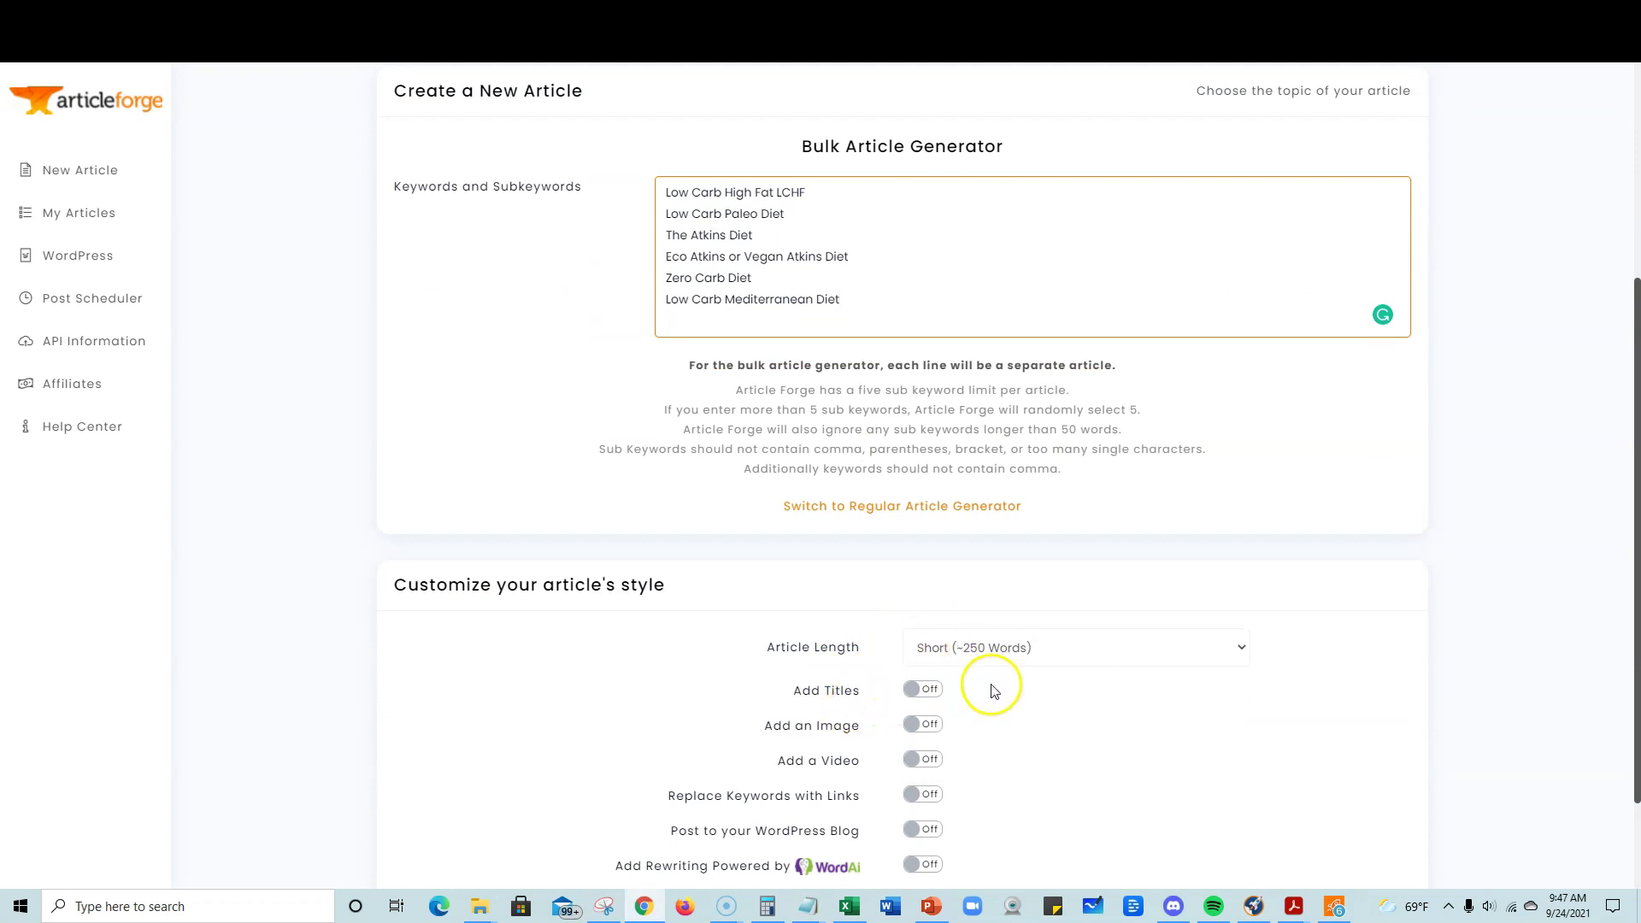
pyautogui.click(1015, 652)
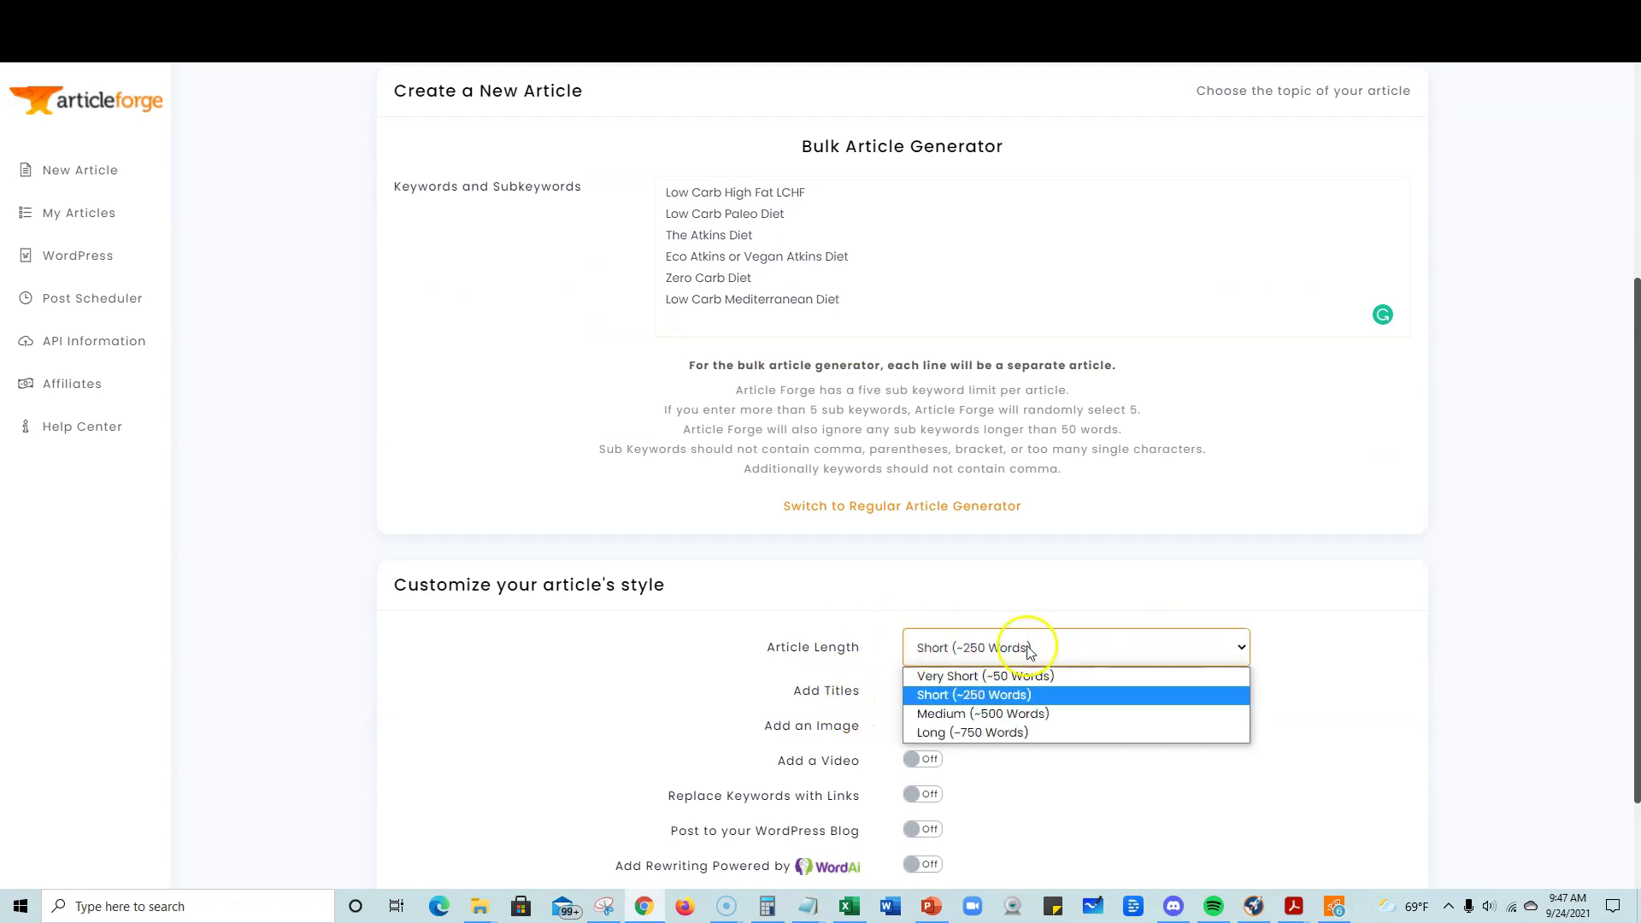
pyautogui.click(1054, 730)
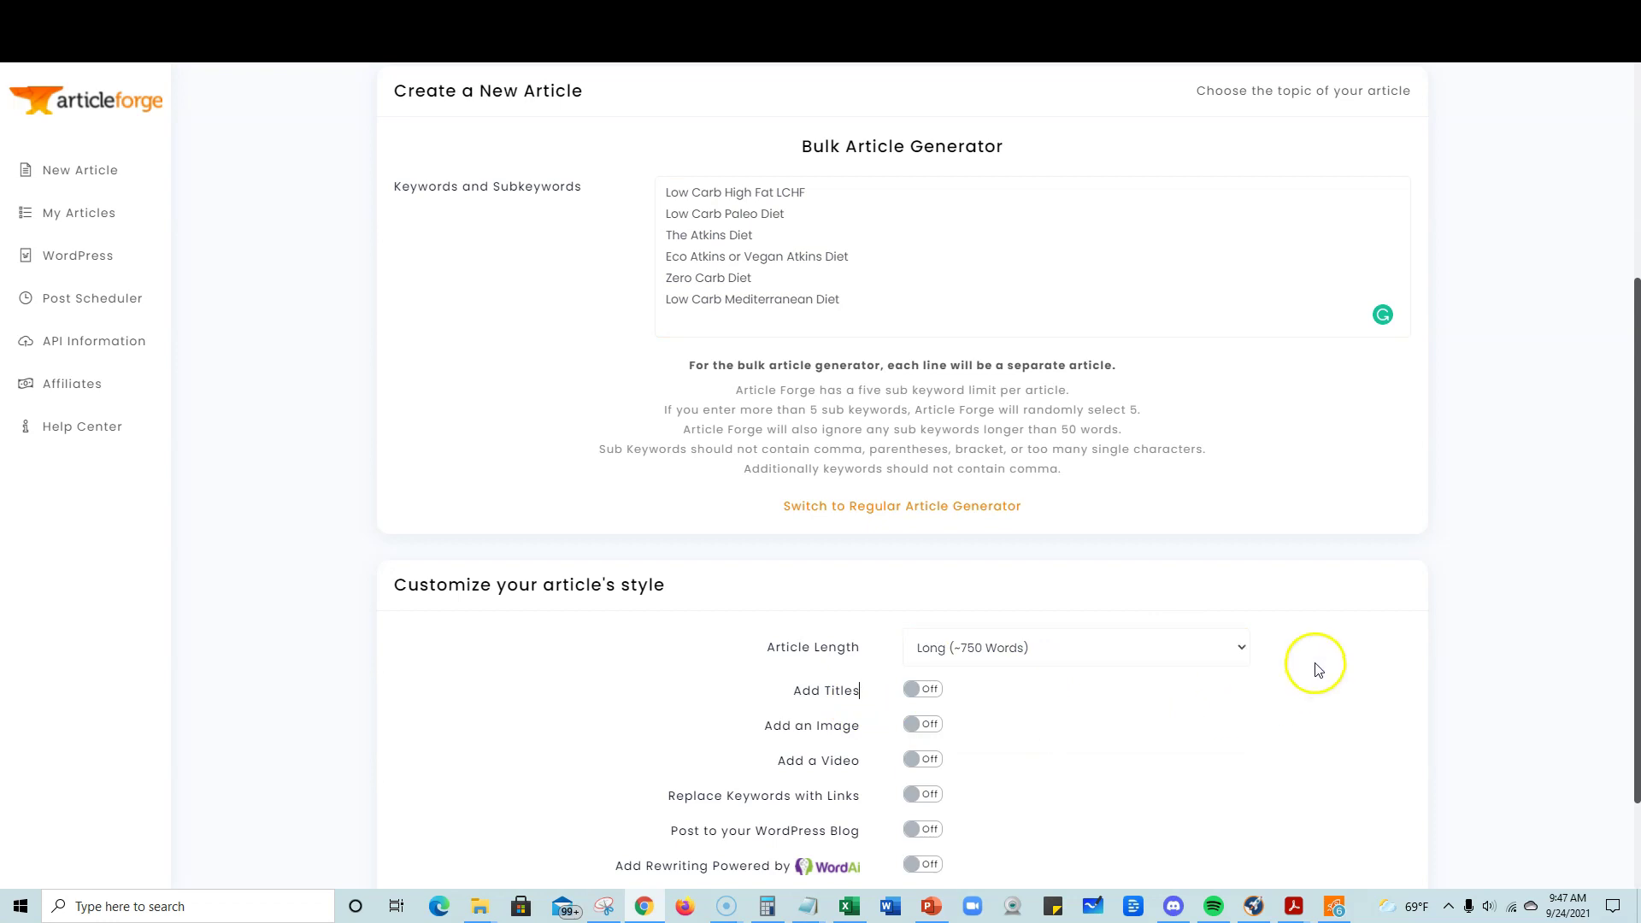
# Step: Review the remaining style options, leave them off, and create and submit the bulk article job
pyautogui.scroll(-2, 1315, 675)
pyautogui.scroll(1, 1316, 669)
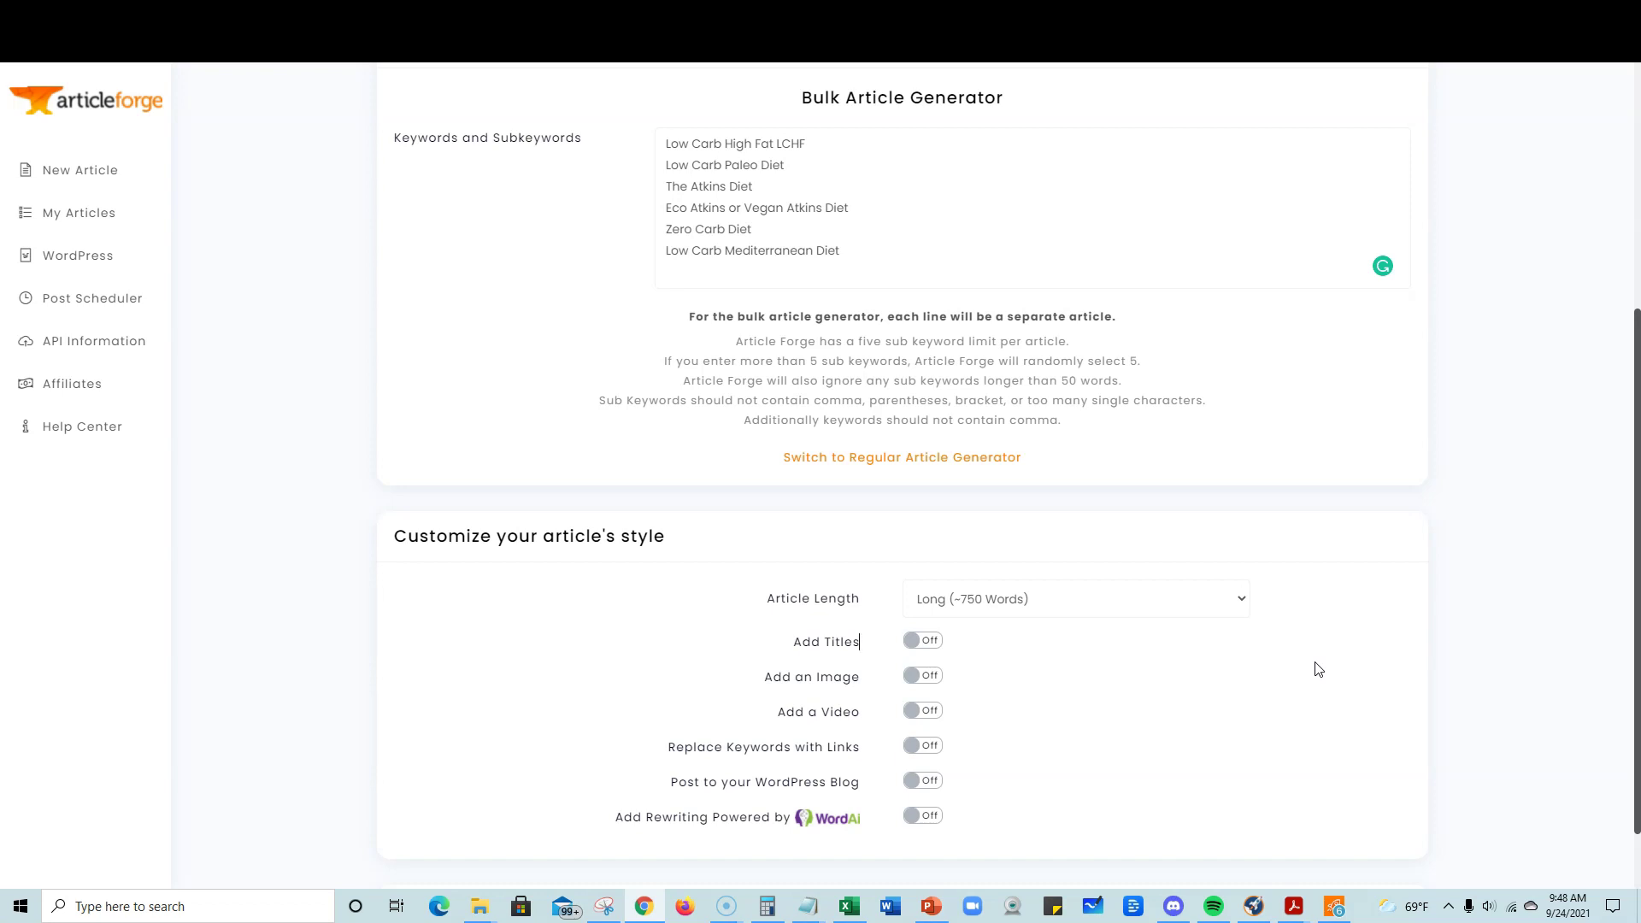
pyautogui.scroll(-1, 1307, 668)
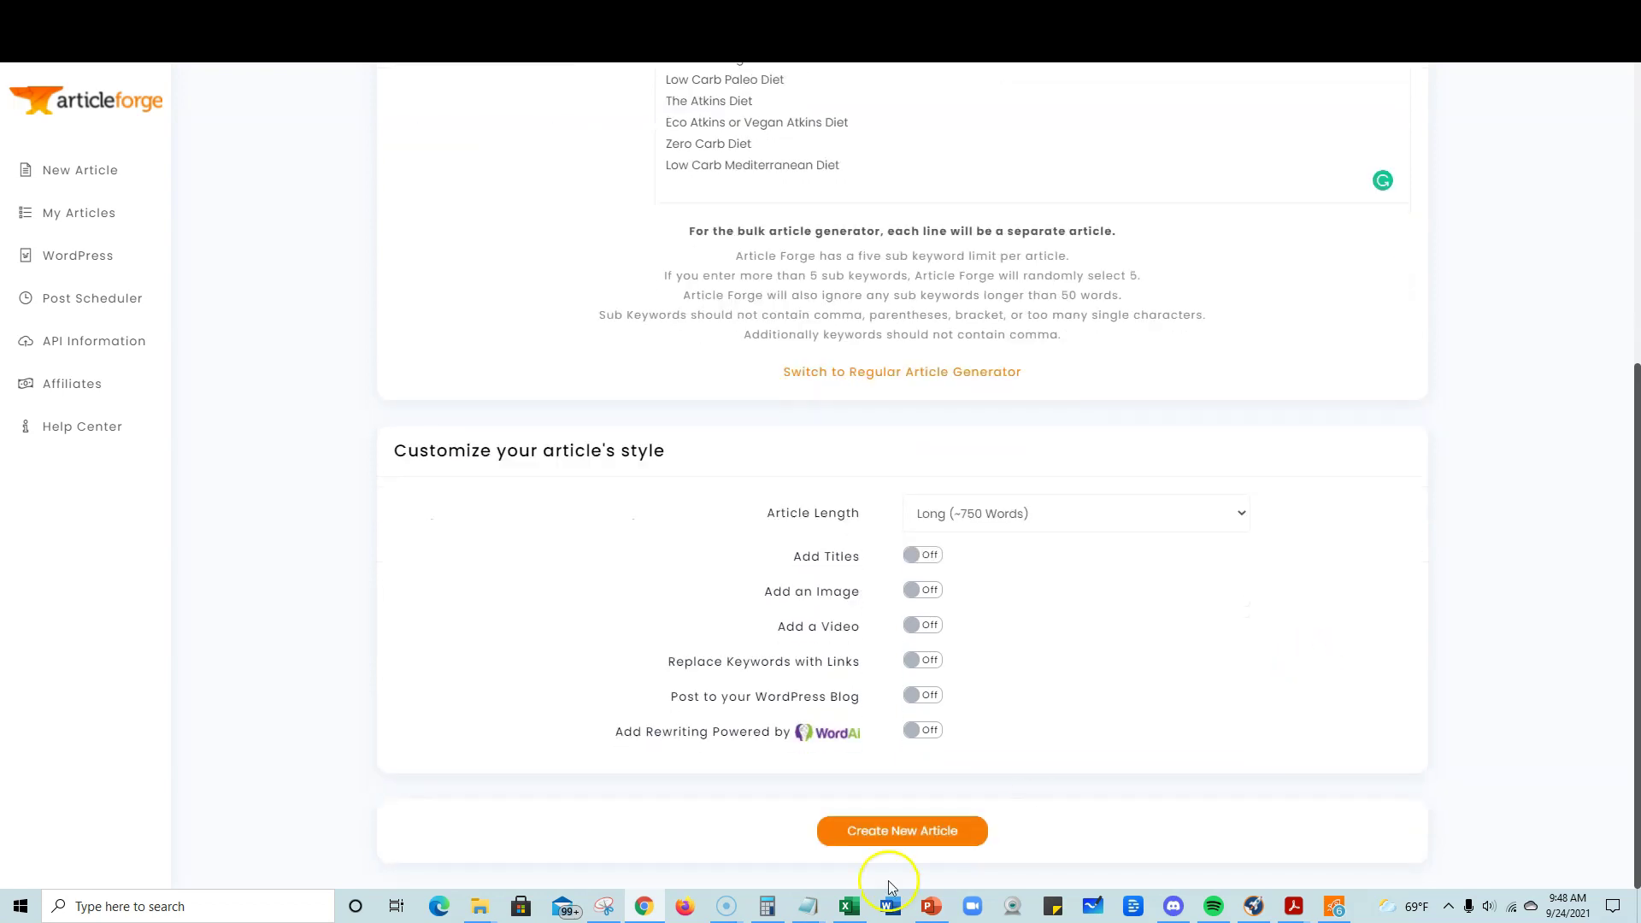
pyautogui.click(875, 829)
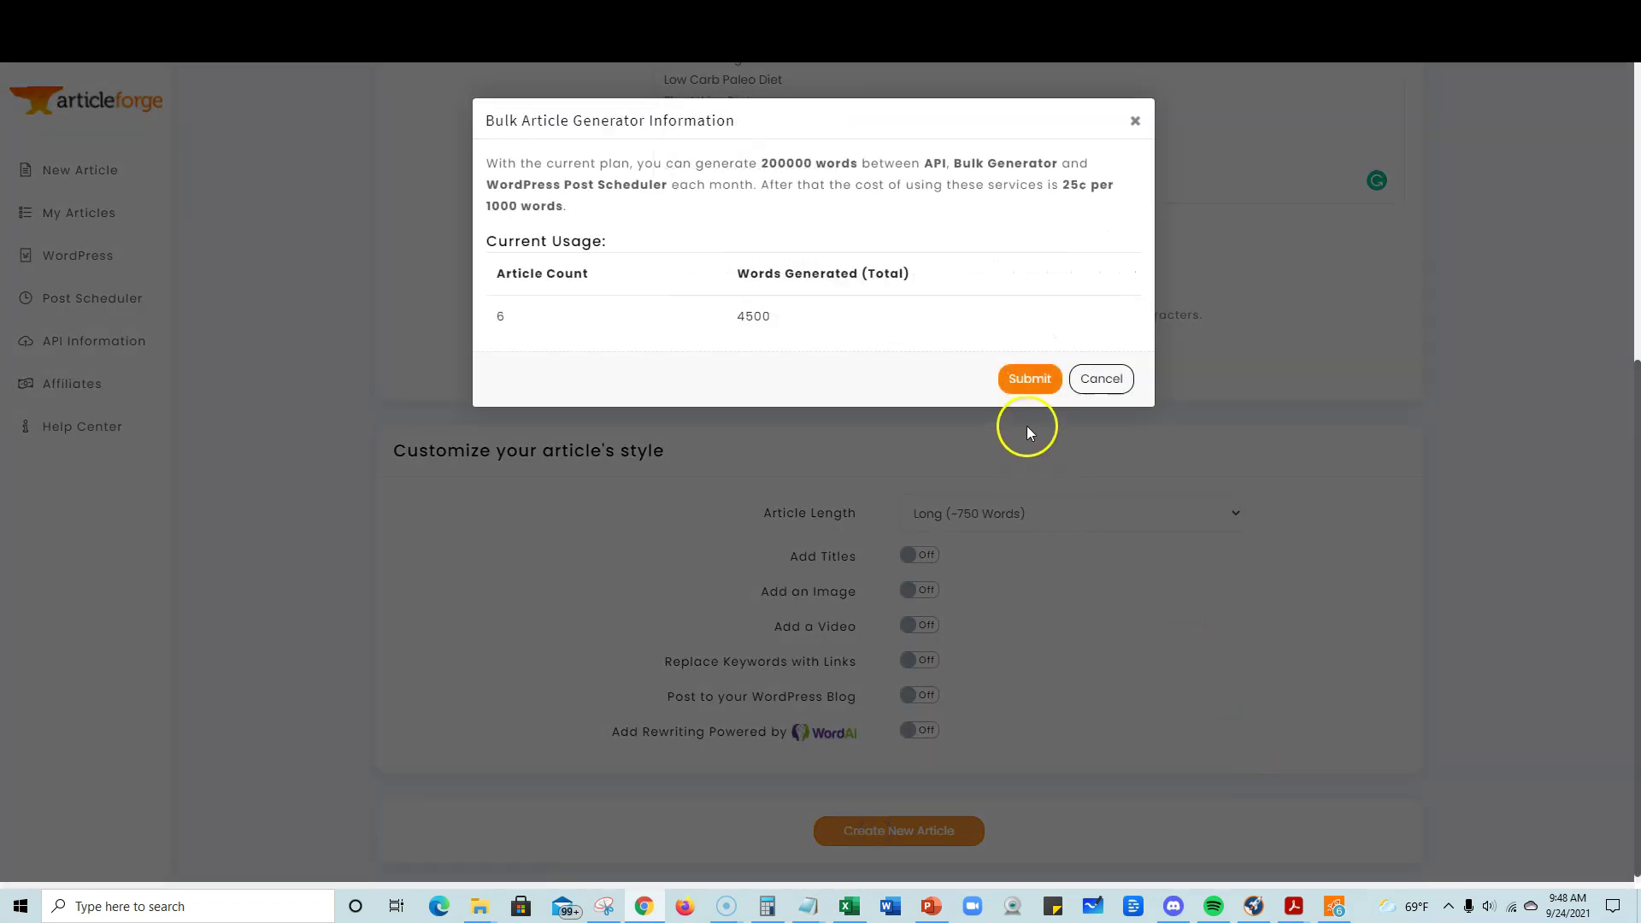
pyautogui.click(1028, 378)
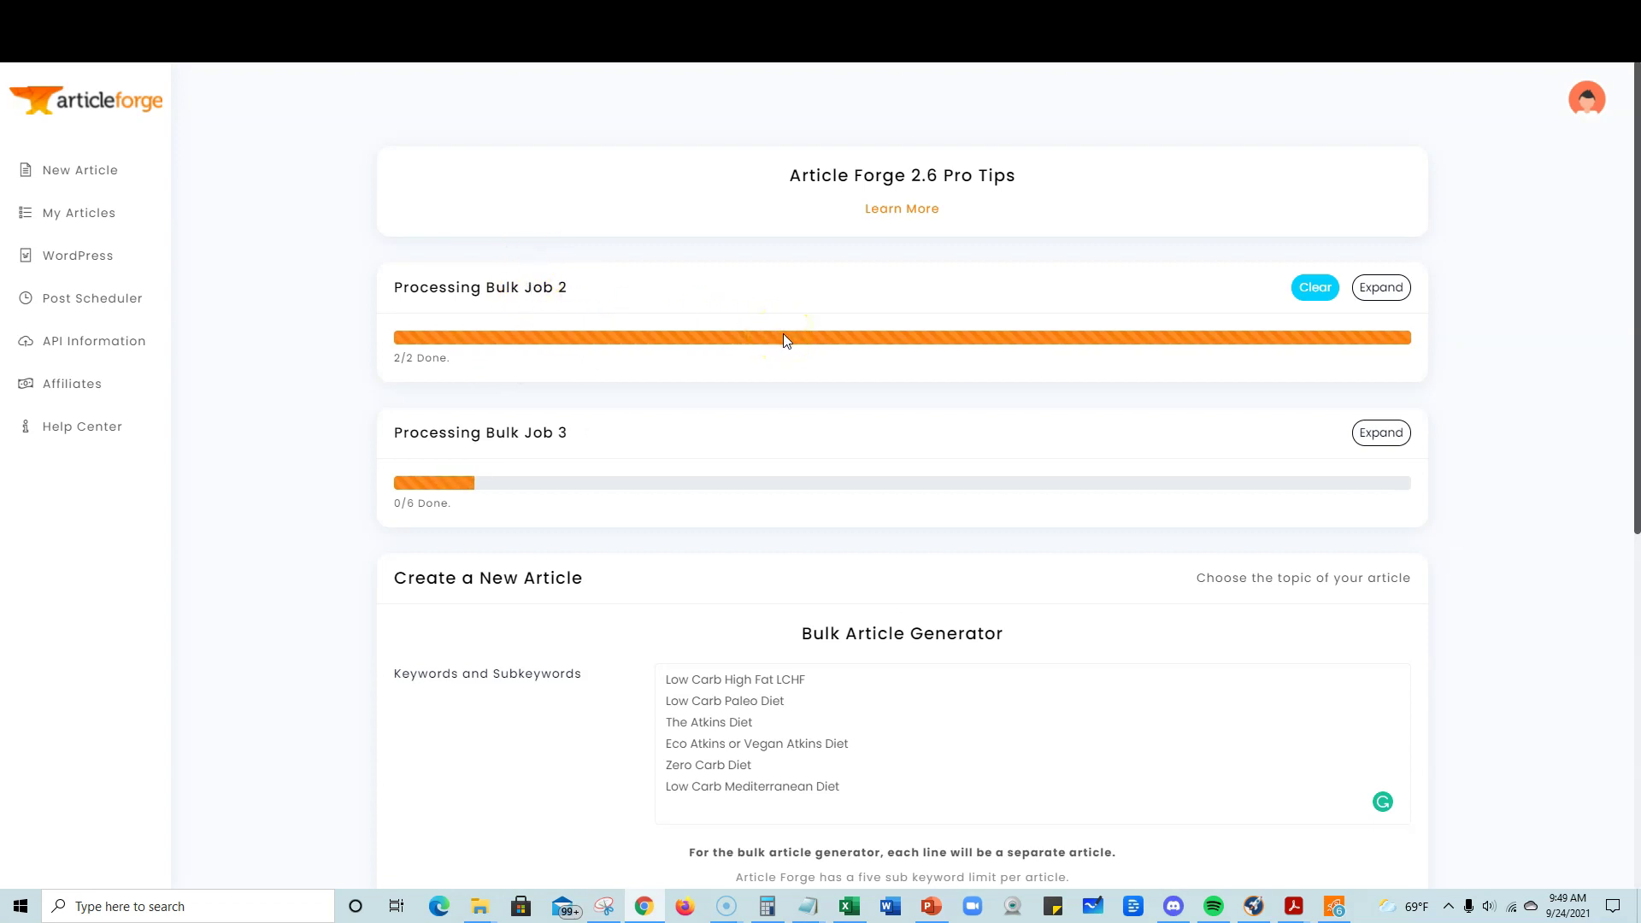
# Step: Expand Processing Bulk Job 2 and open the generated result for Ketogenic Diet
pyautogui.scroll(-7, 781, 346)
pyautogui.scroll(7, 782, 367)
pyautogui.click(1366, 305)
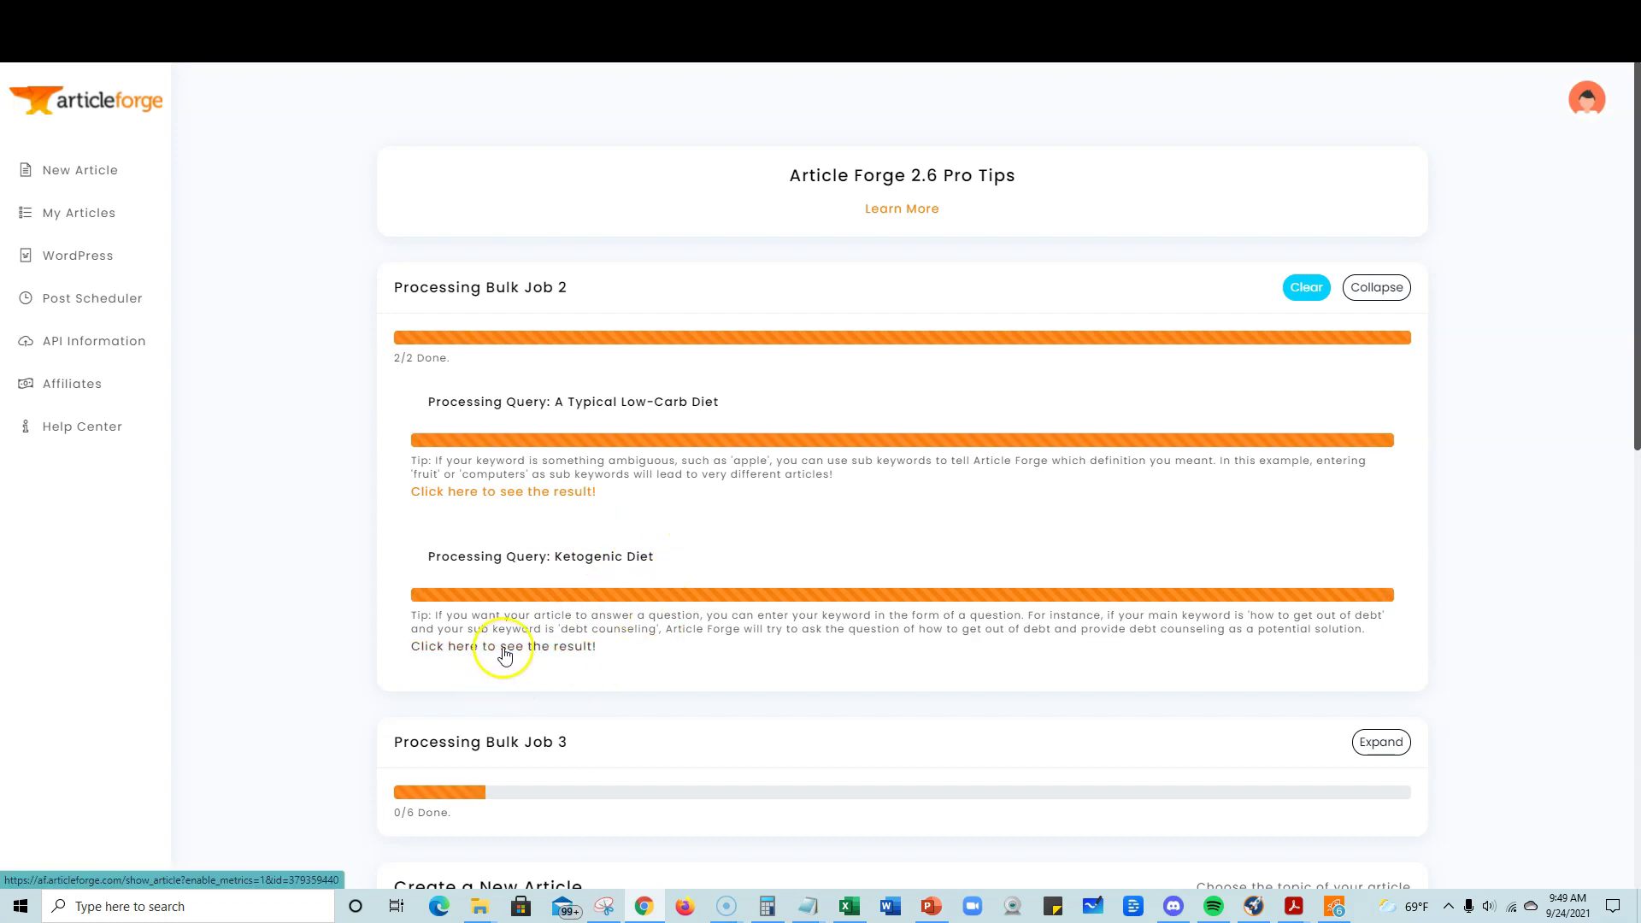
pyautogui.click(576, 651)
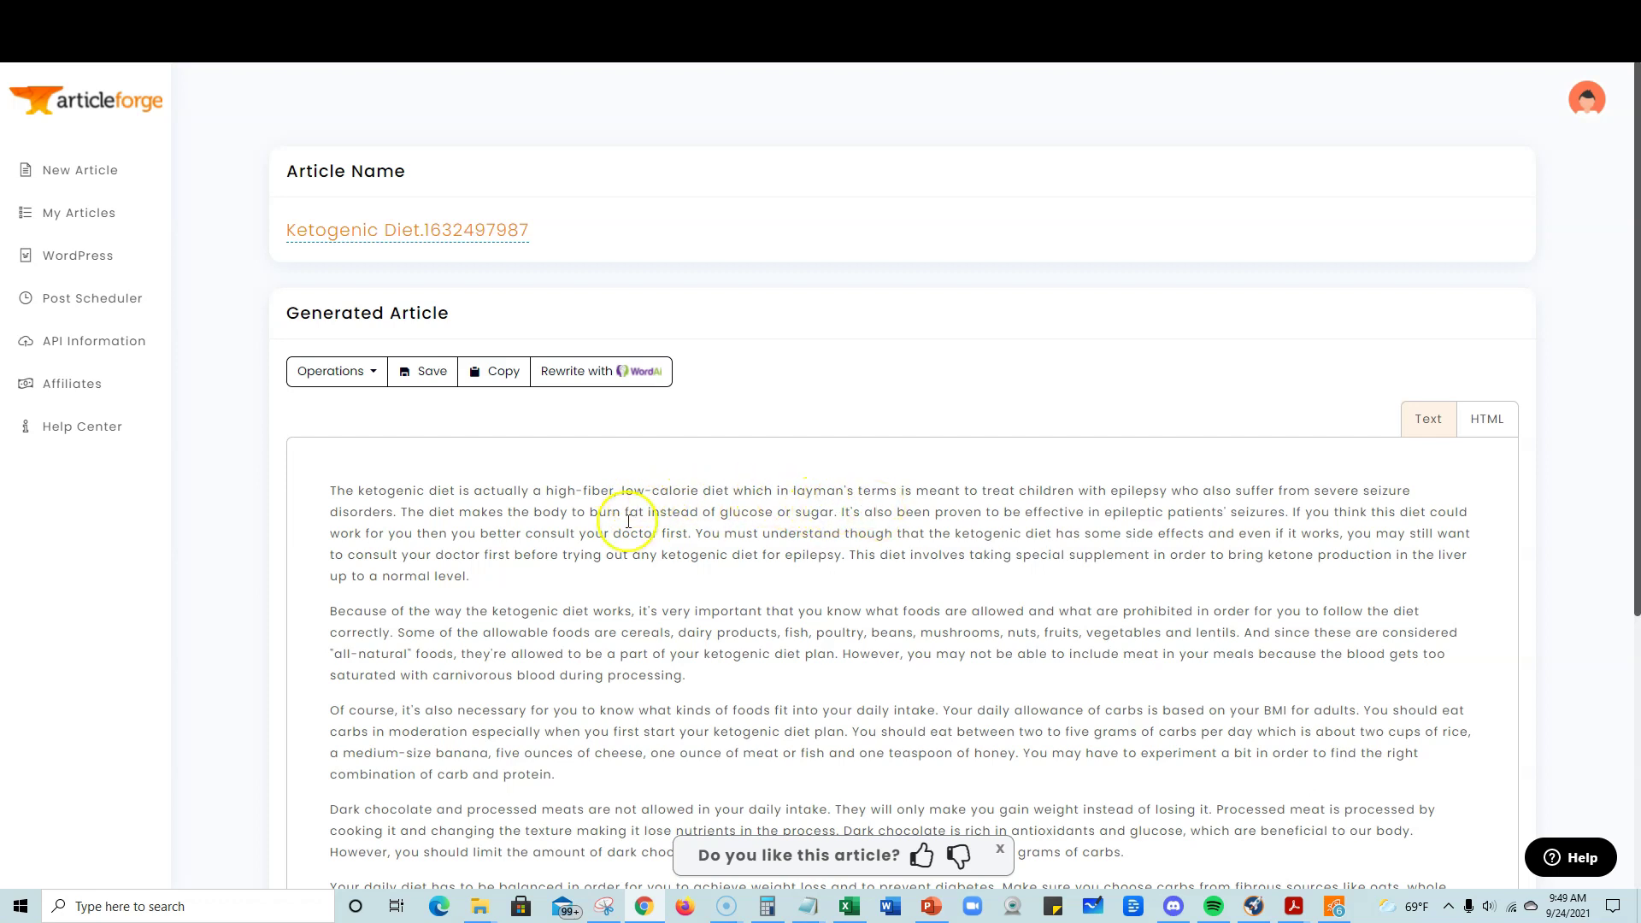
# Step: Read through the generated Ketogenic Diet article, highlight its closing paragraphs and clear the selection
pyautogui.scroll(-5, 897, 572)
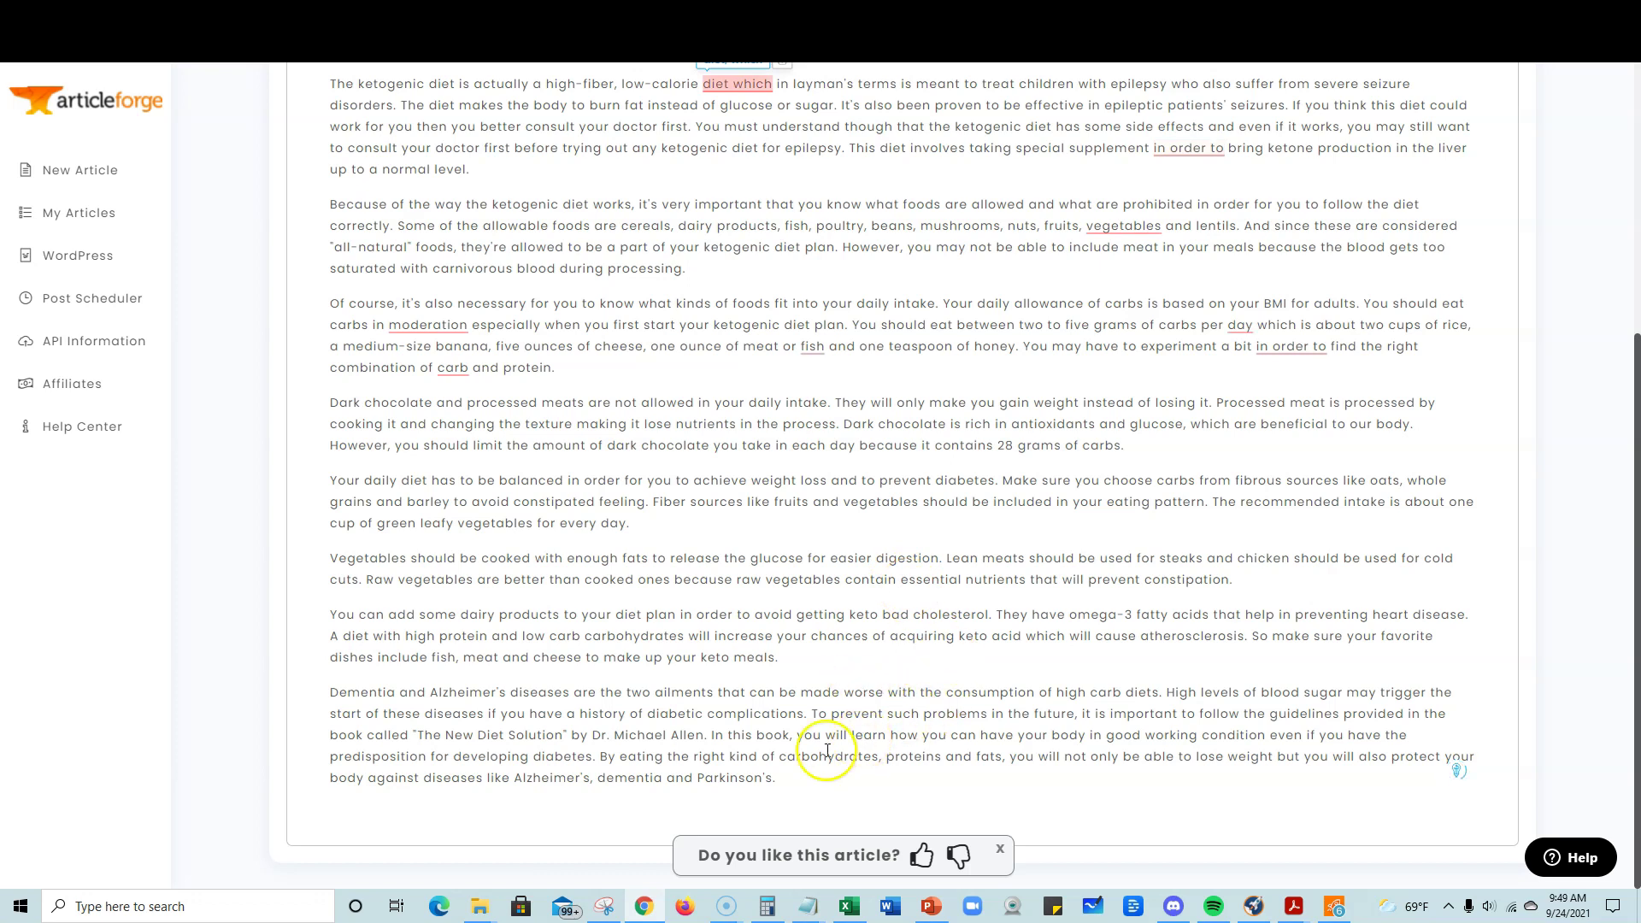
pyautogui.moveTo(781, 777); pyautogui.dragTo(428, 443)
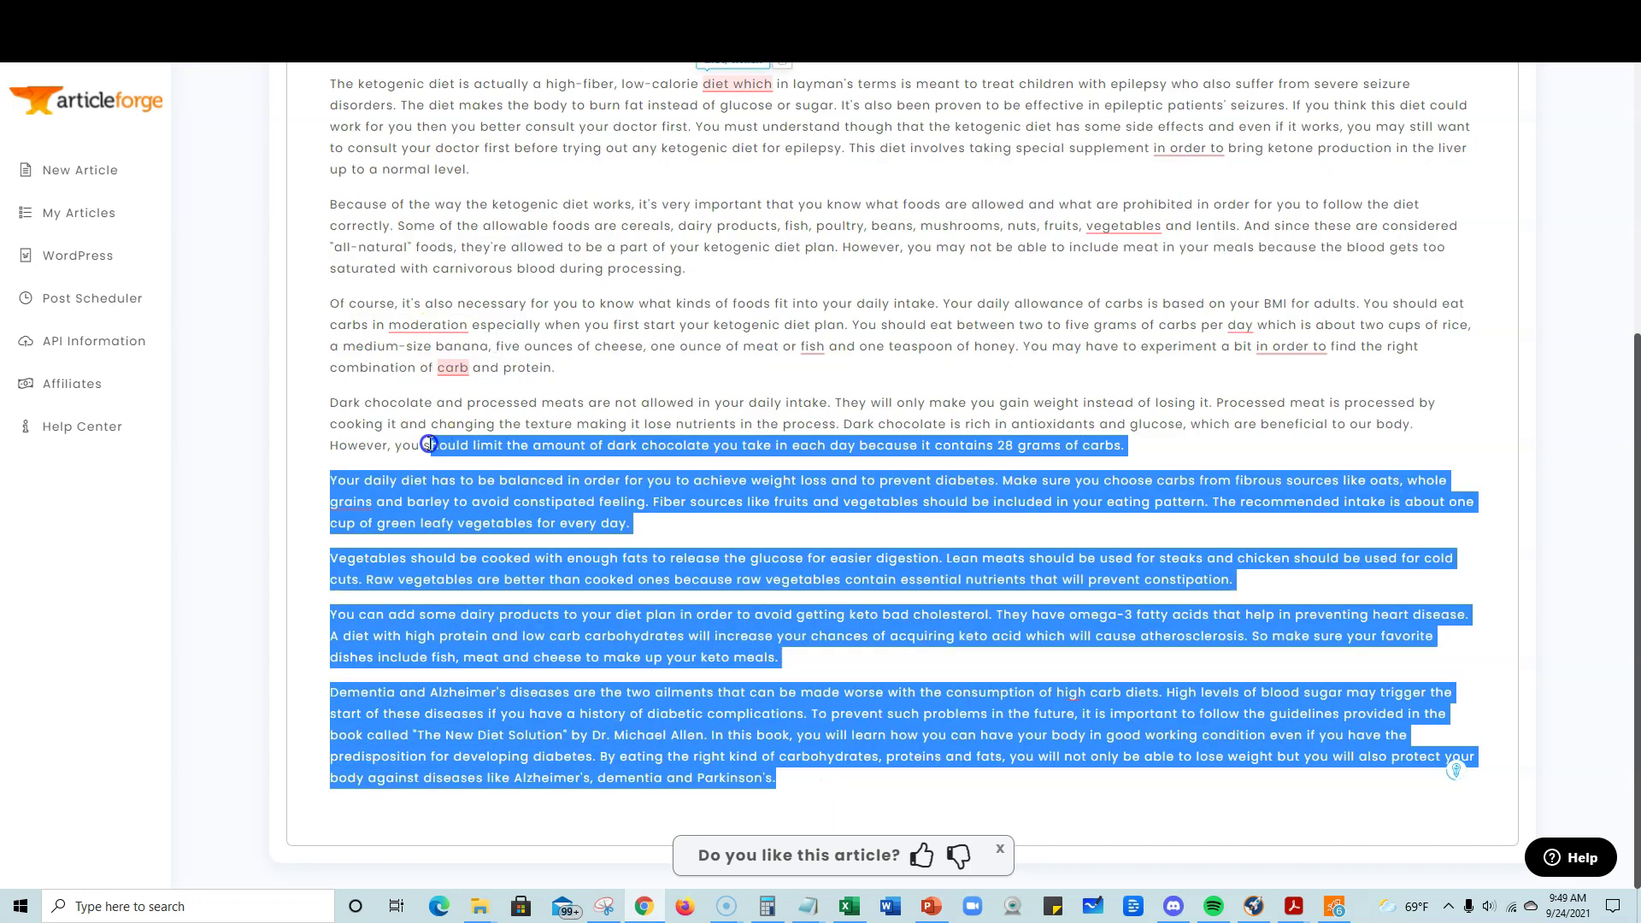
pyautogui.click(433, 405)
pyautogui.scroll(5, 487, 464)
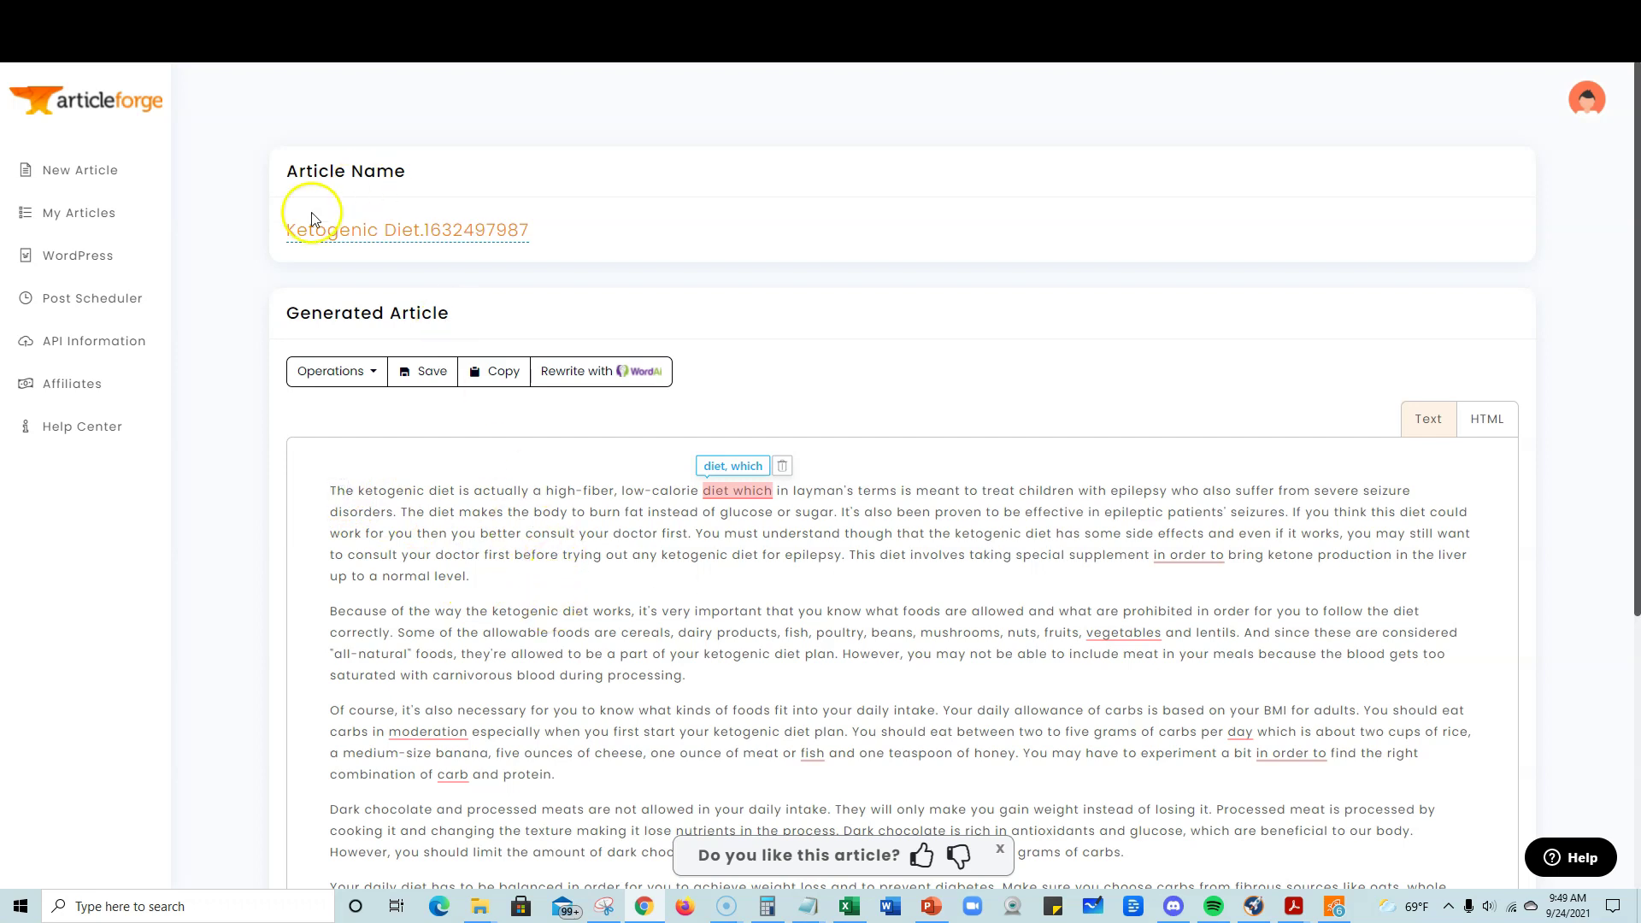
# Step: Copy the full generated Ketogenic Diet article and paste it into the blank Word document
pyautogui.click(289, 233)
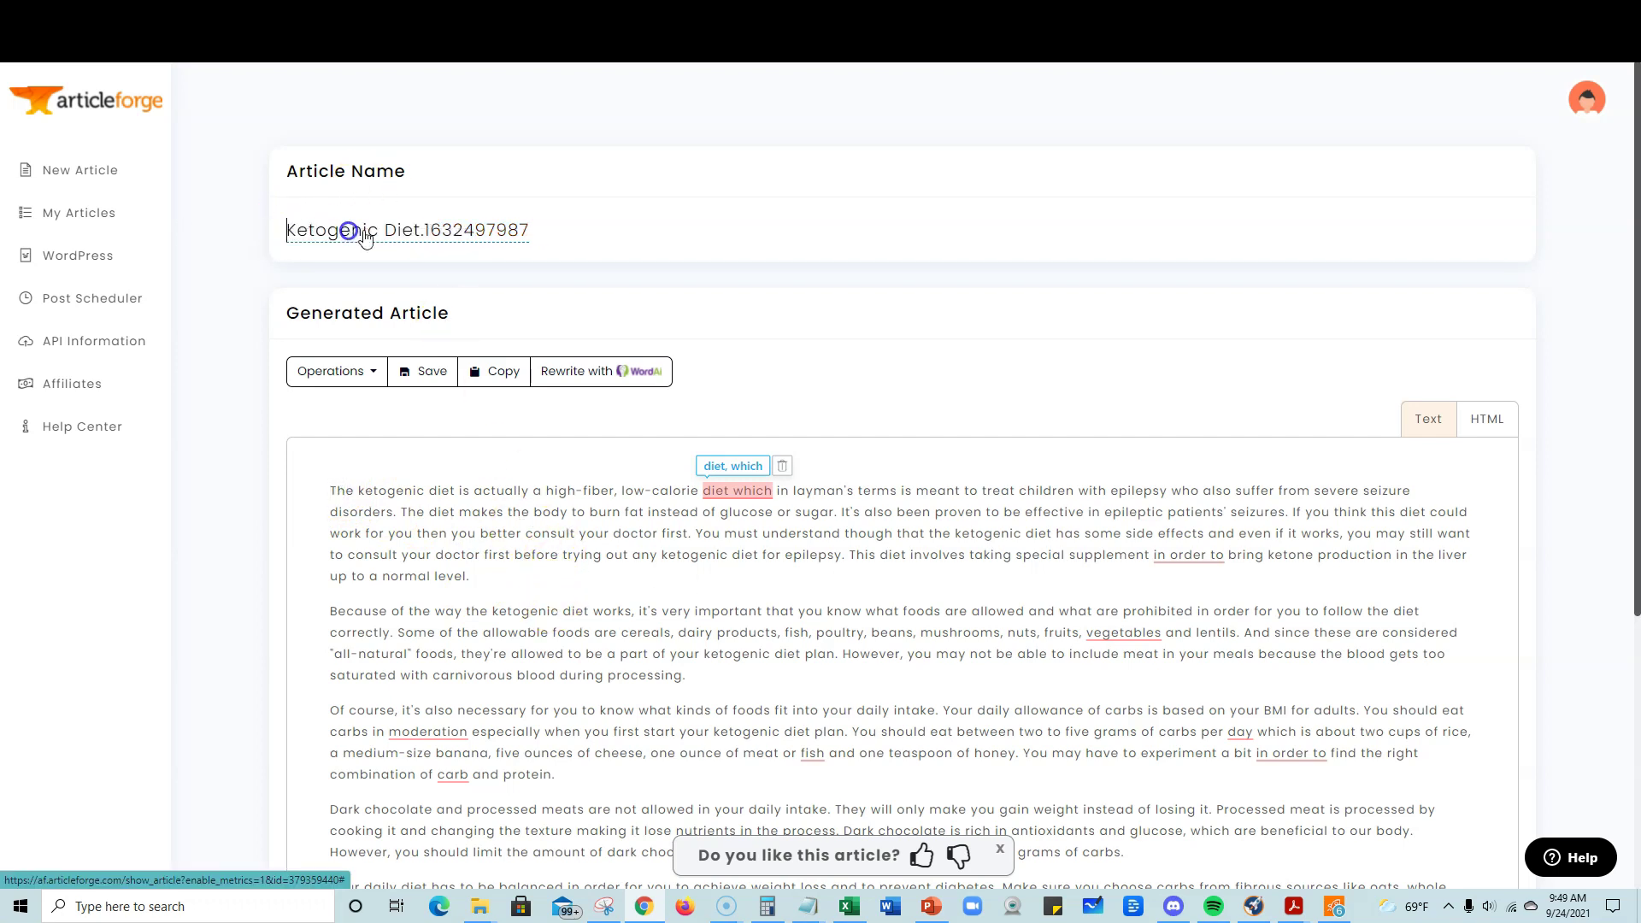
pyautogui.click(497, 371)
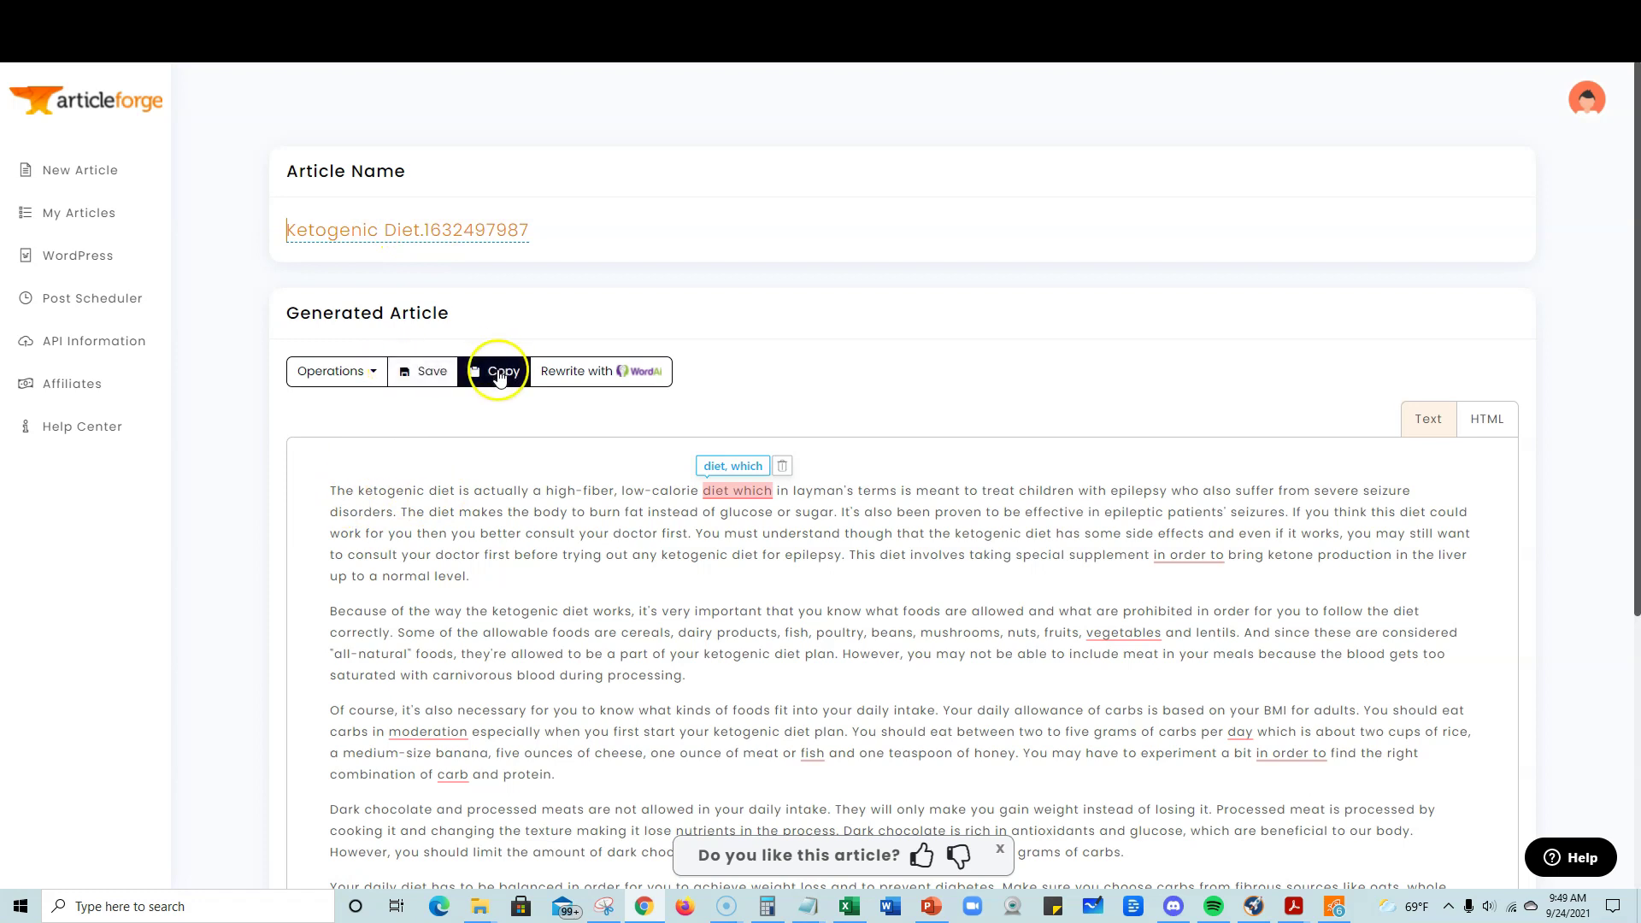
pyautogui.click(893, 907)
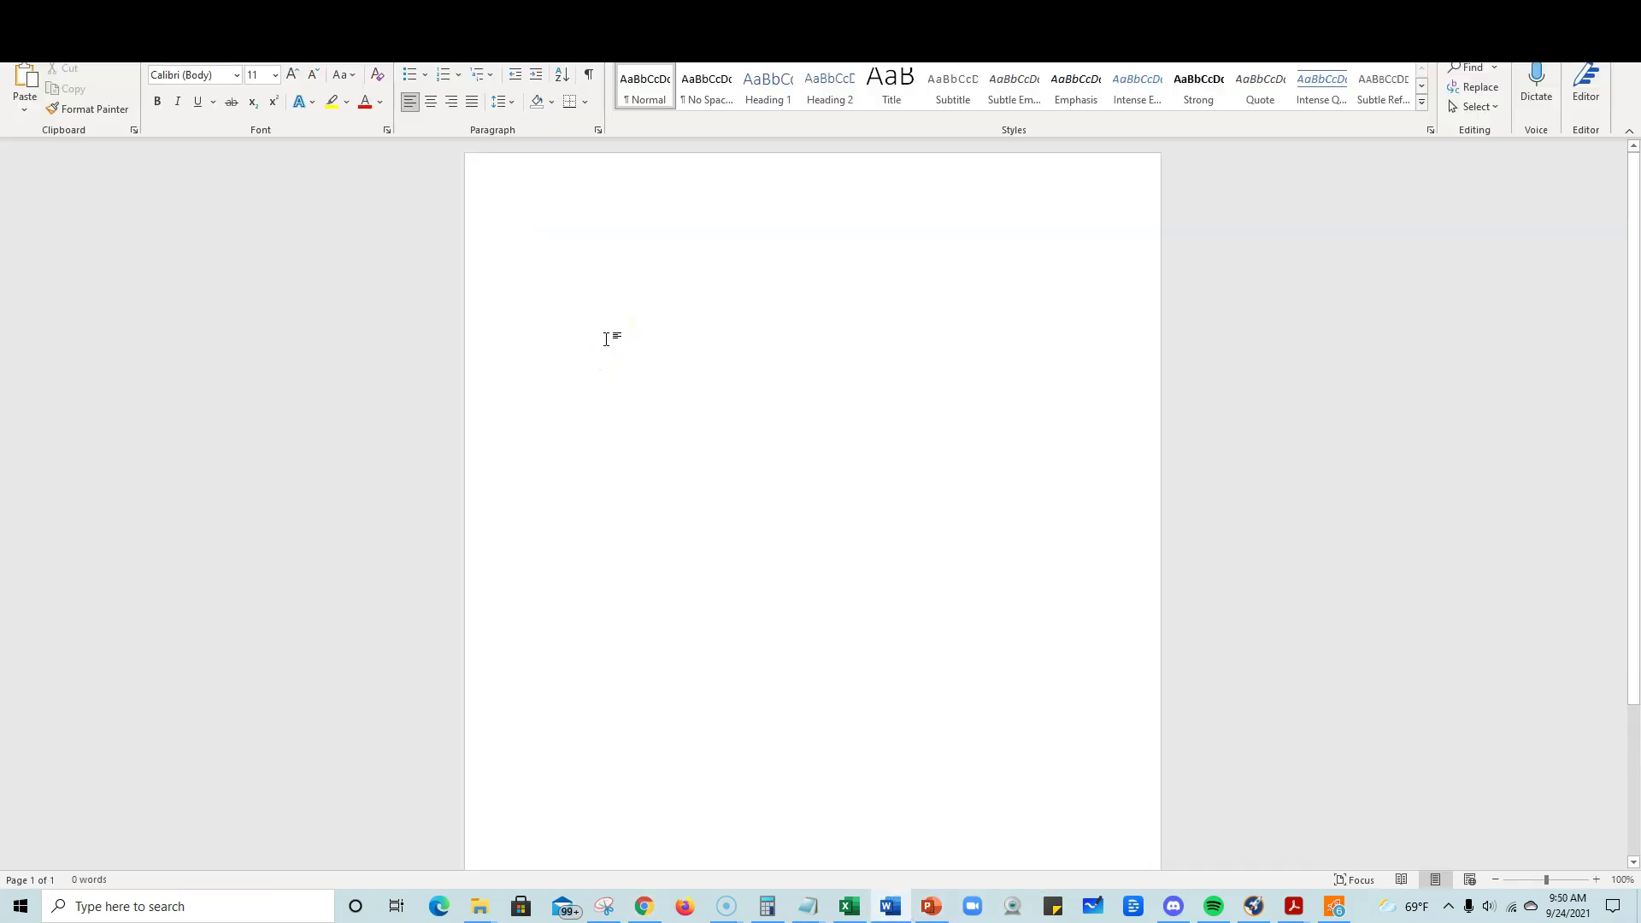
pyautogui.hotkey('ctrl', 'v')
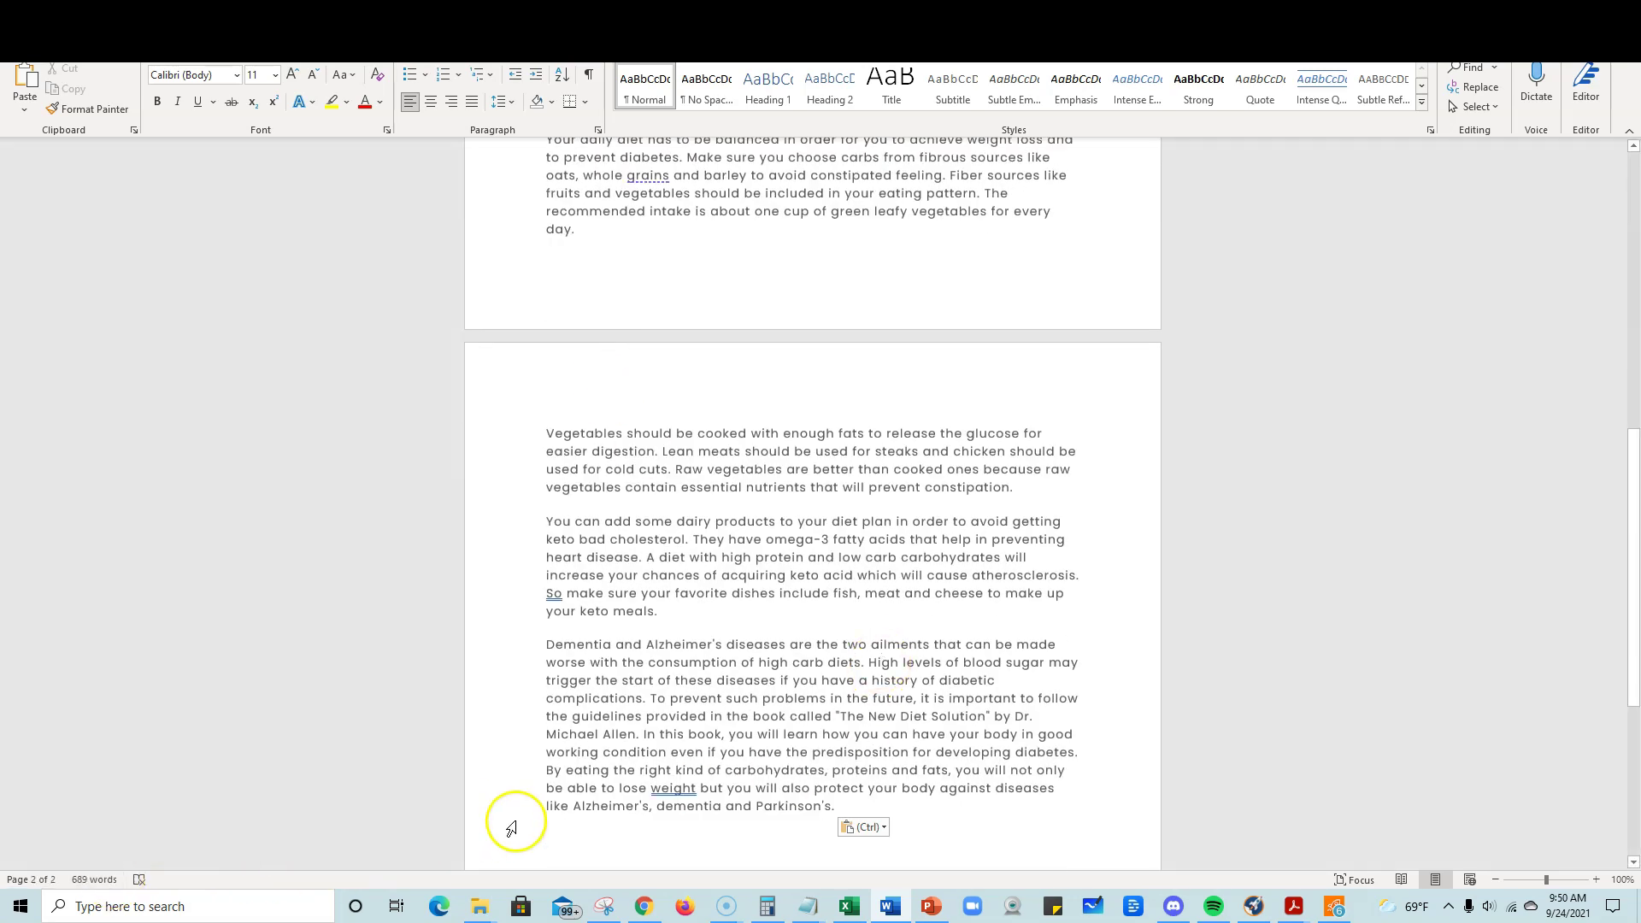
# Step: Add the title "Ketogenic Diet" on a new line above the pasted article and format it as Heading 1
pyautogui.hotkey('alt', 'Tab')
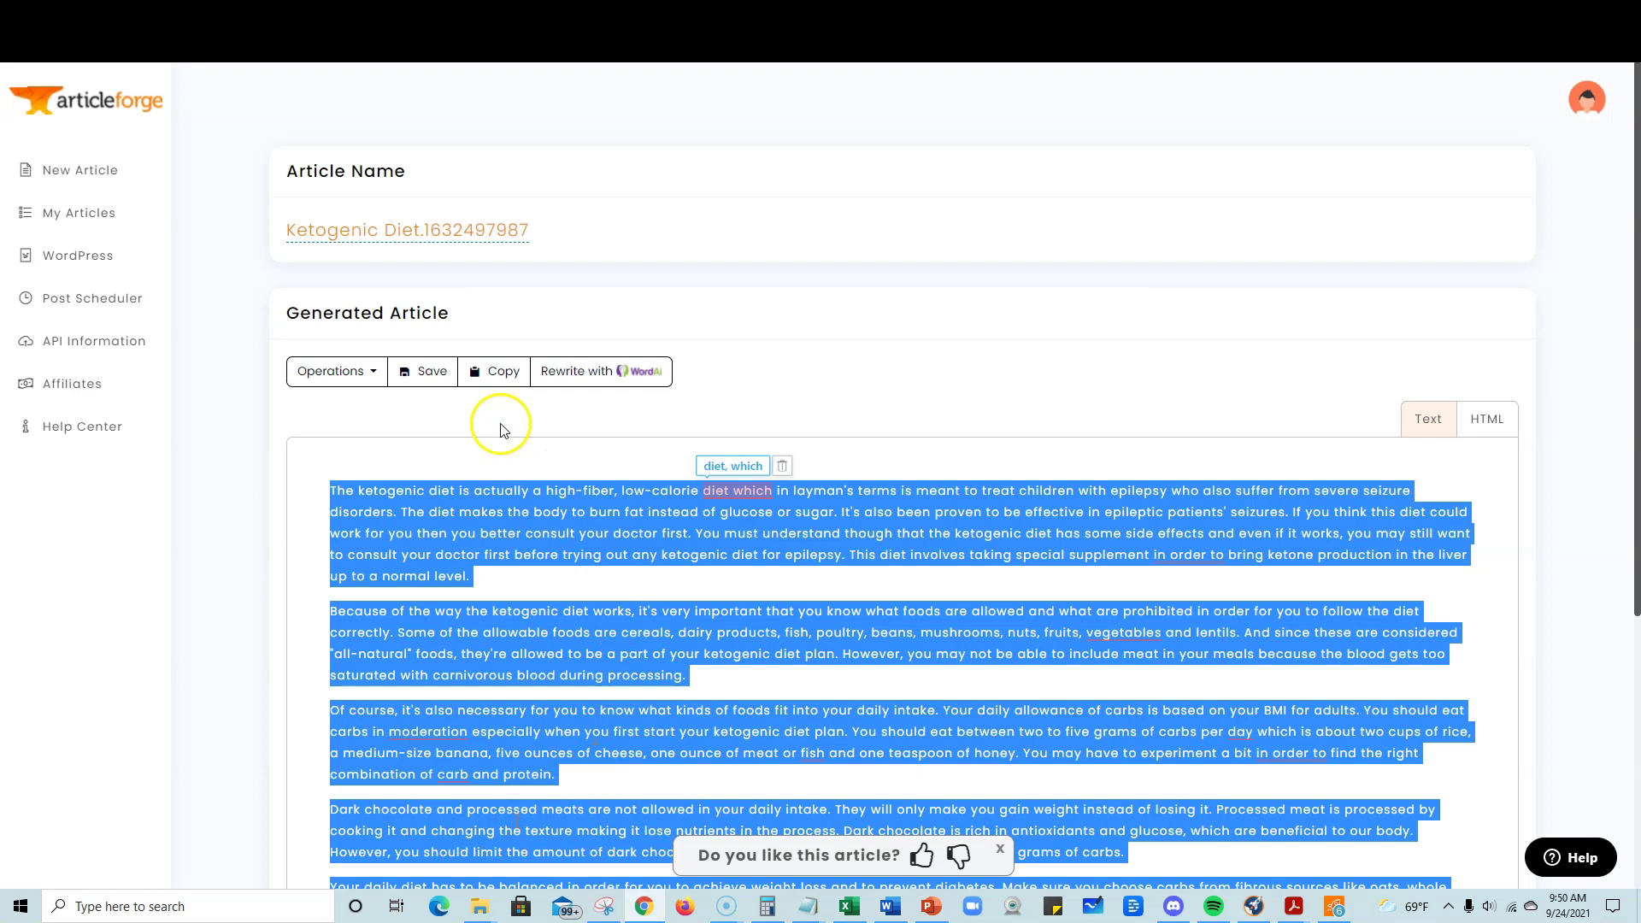
pyautogui.hotkey('alt', 'Tab')
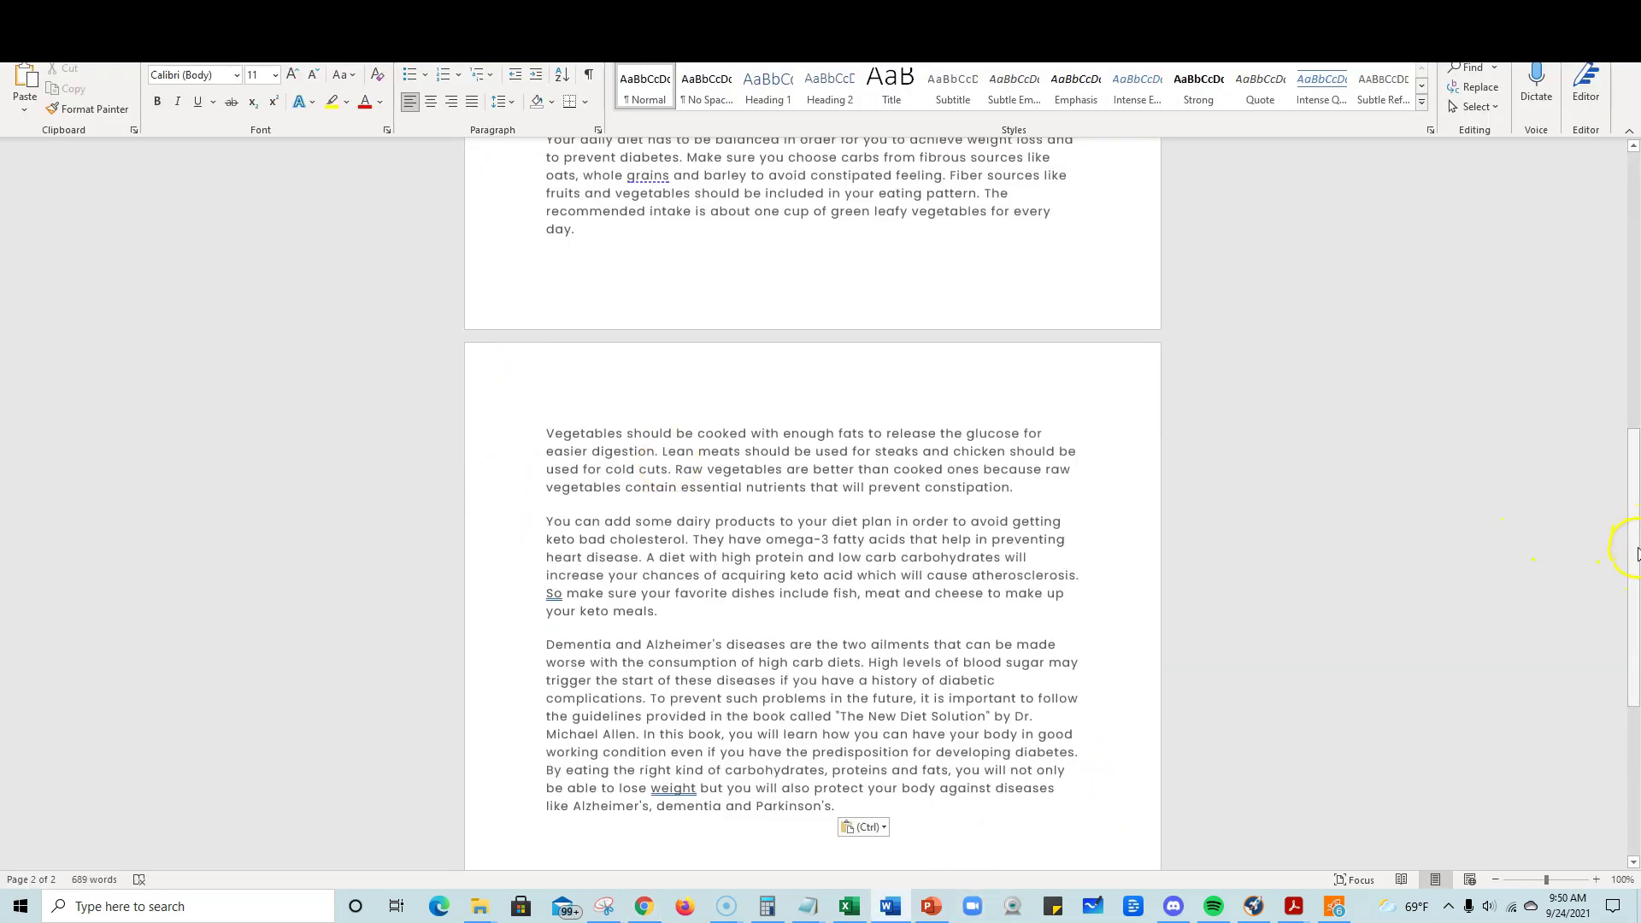
pyautogui.moveTo(1637, 554); pyautogui.dragTo(1635, 274)
pyautogui.click(550, 244)
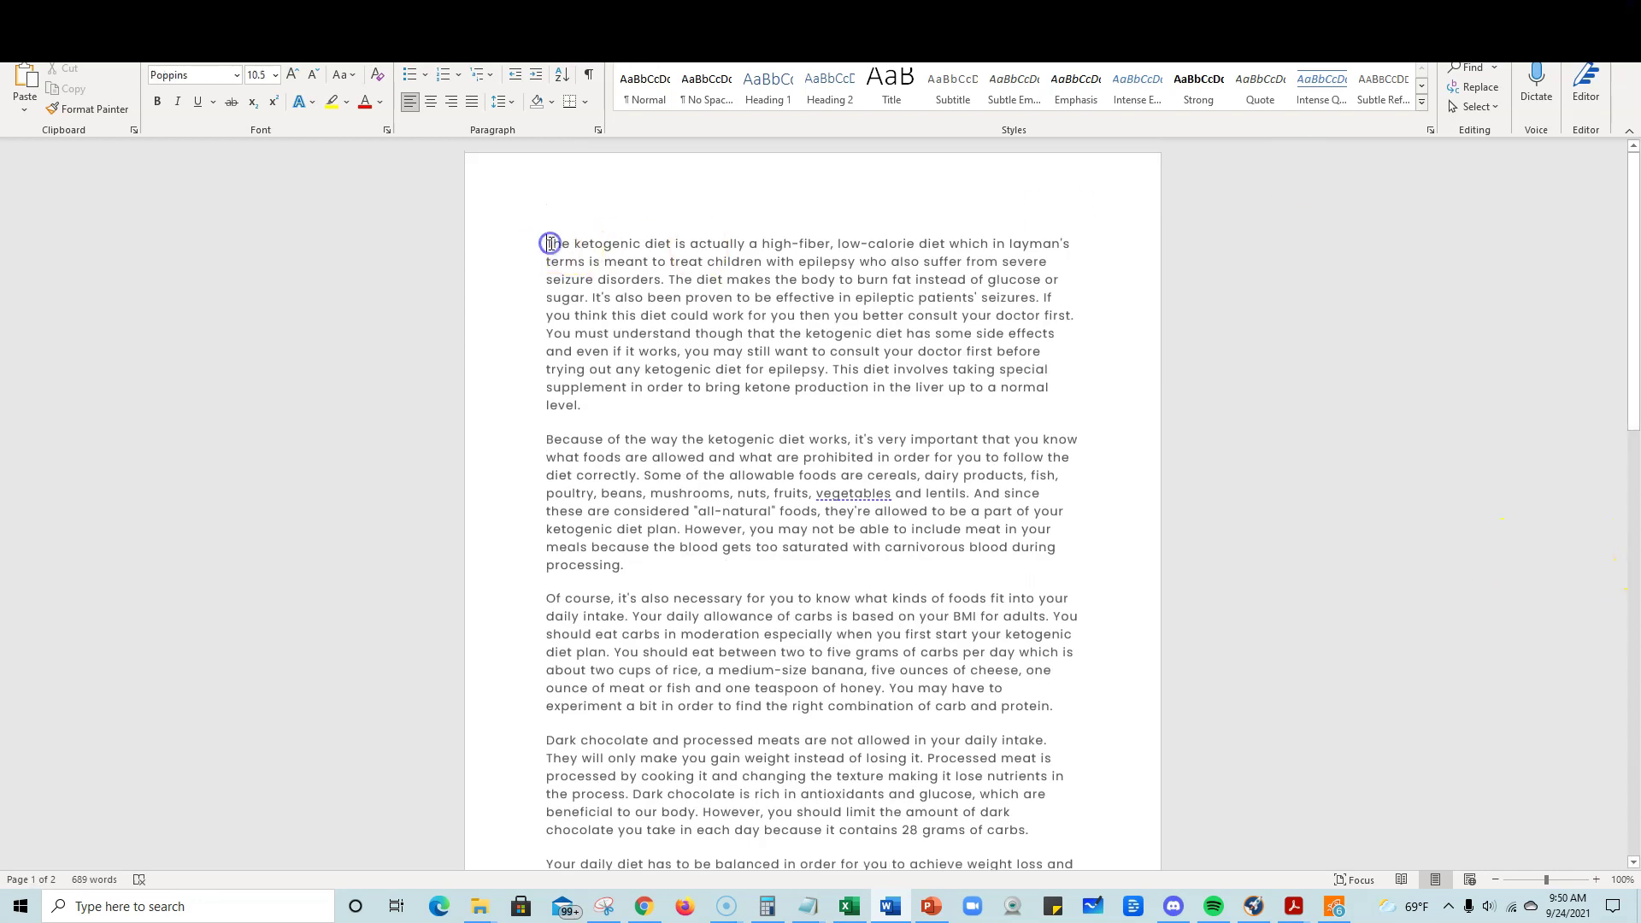
pyautogui.press('Return')
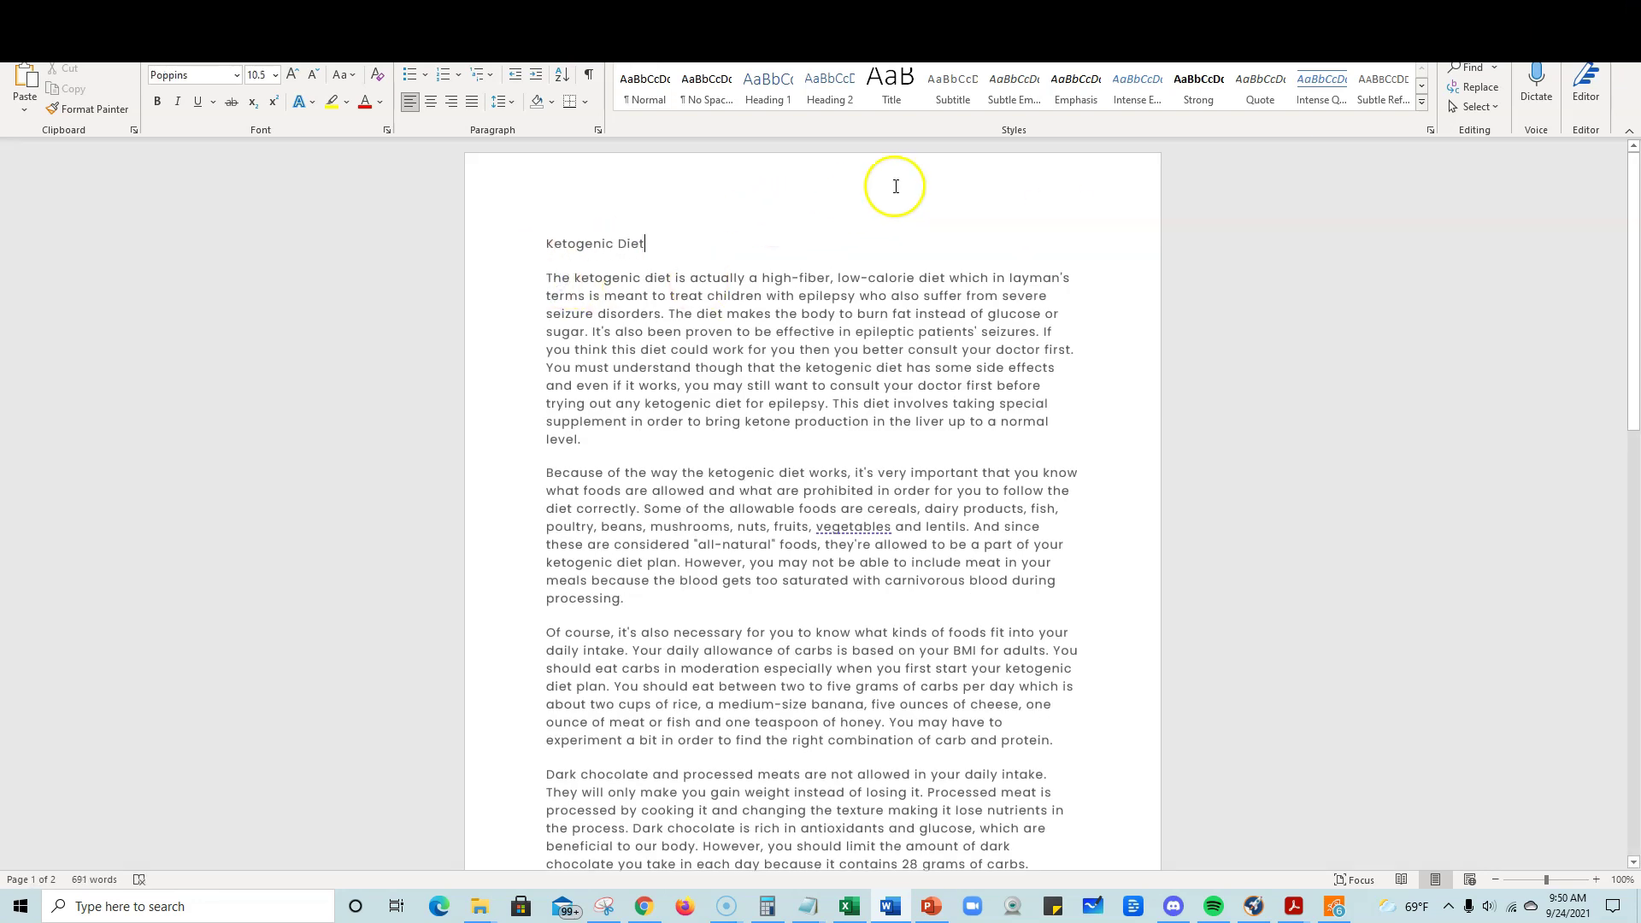
pyautogui.click(767, 90)
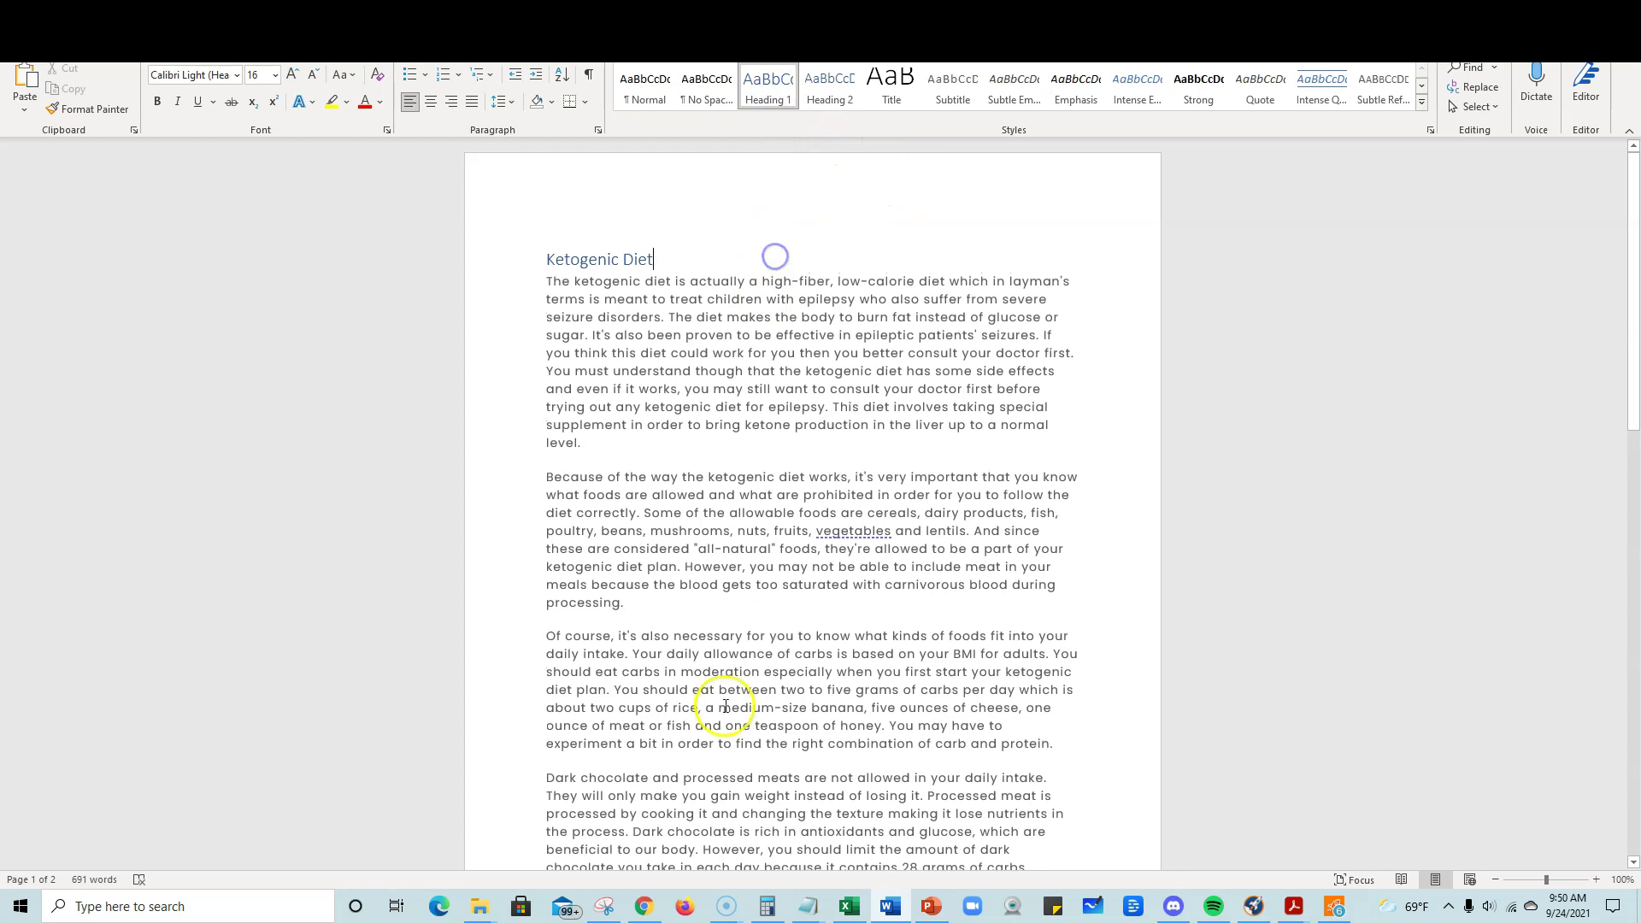
# Step: Place the cursor at the end of the Ketogenic Diet document and look back over its text
pyautogui.scroll(-15, 735, 667)
pyautogui.click(882, 456)
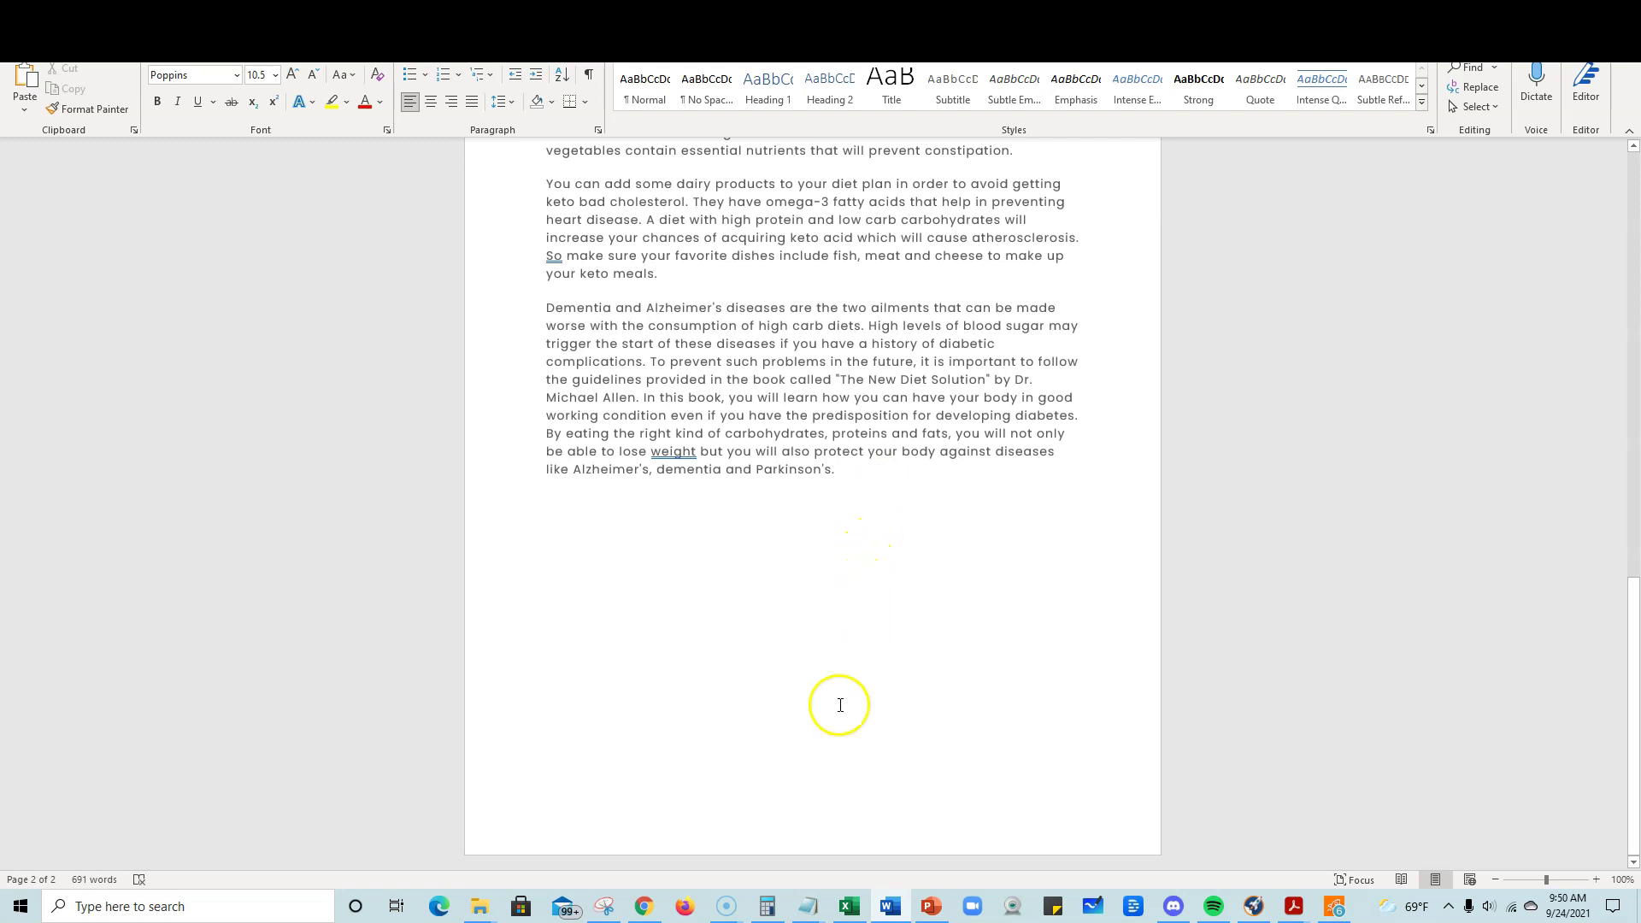
pyautogui.scroll(8, 834, 729)
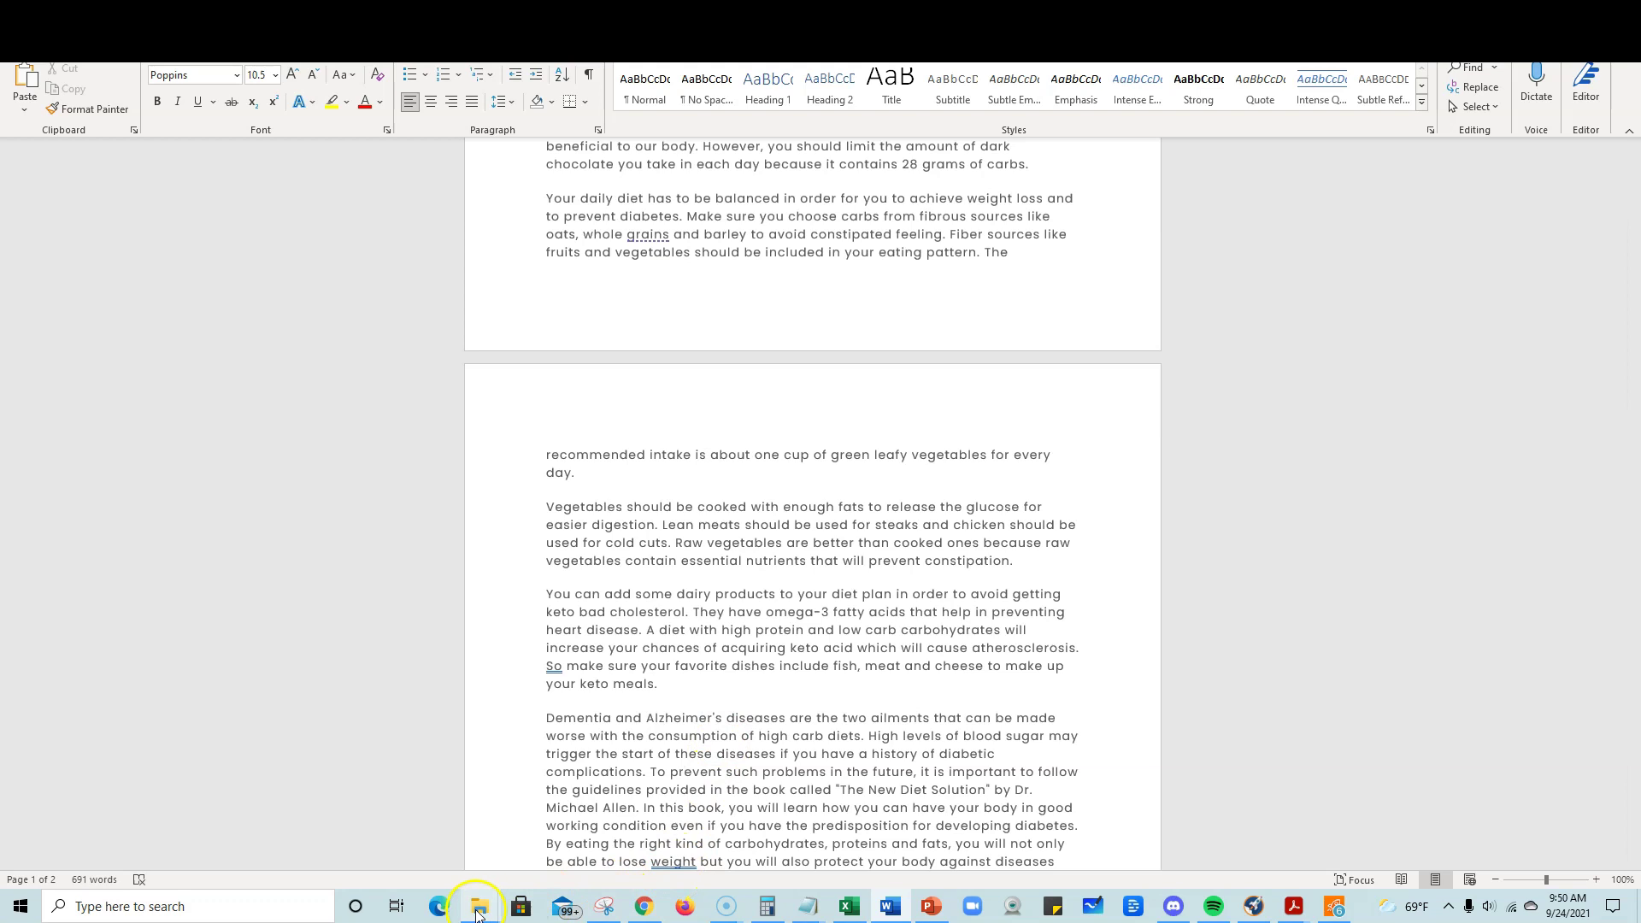
# Step: Open the compiled weight-loss document in Word and look through its articles and their headings, starting from "Ways to Motivate Yourself to Lose Weight Fast"
pyautogui.moveTo(481, 914)
pyautogui.click(504, 825)
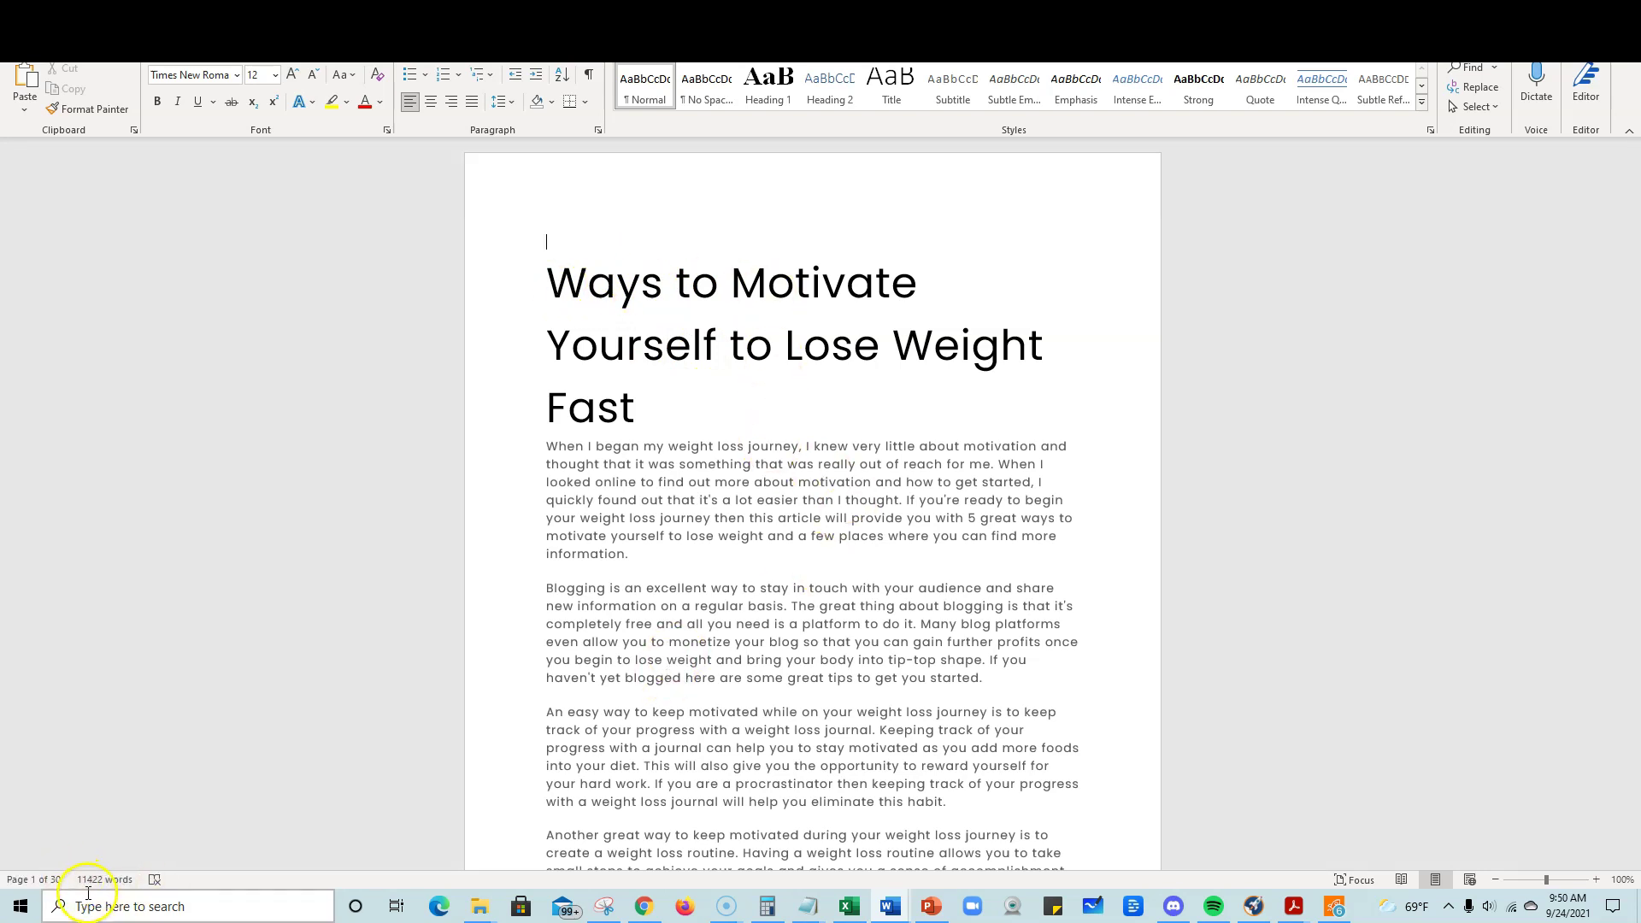
pyautogui.scroll(-10, 885, 602)
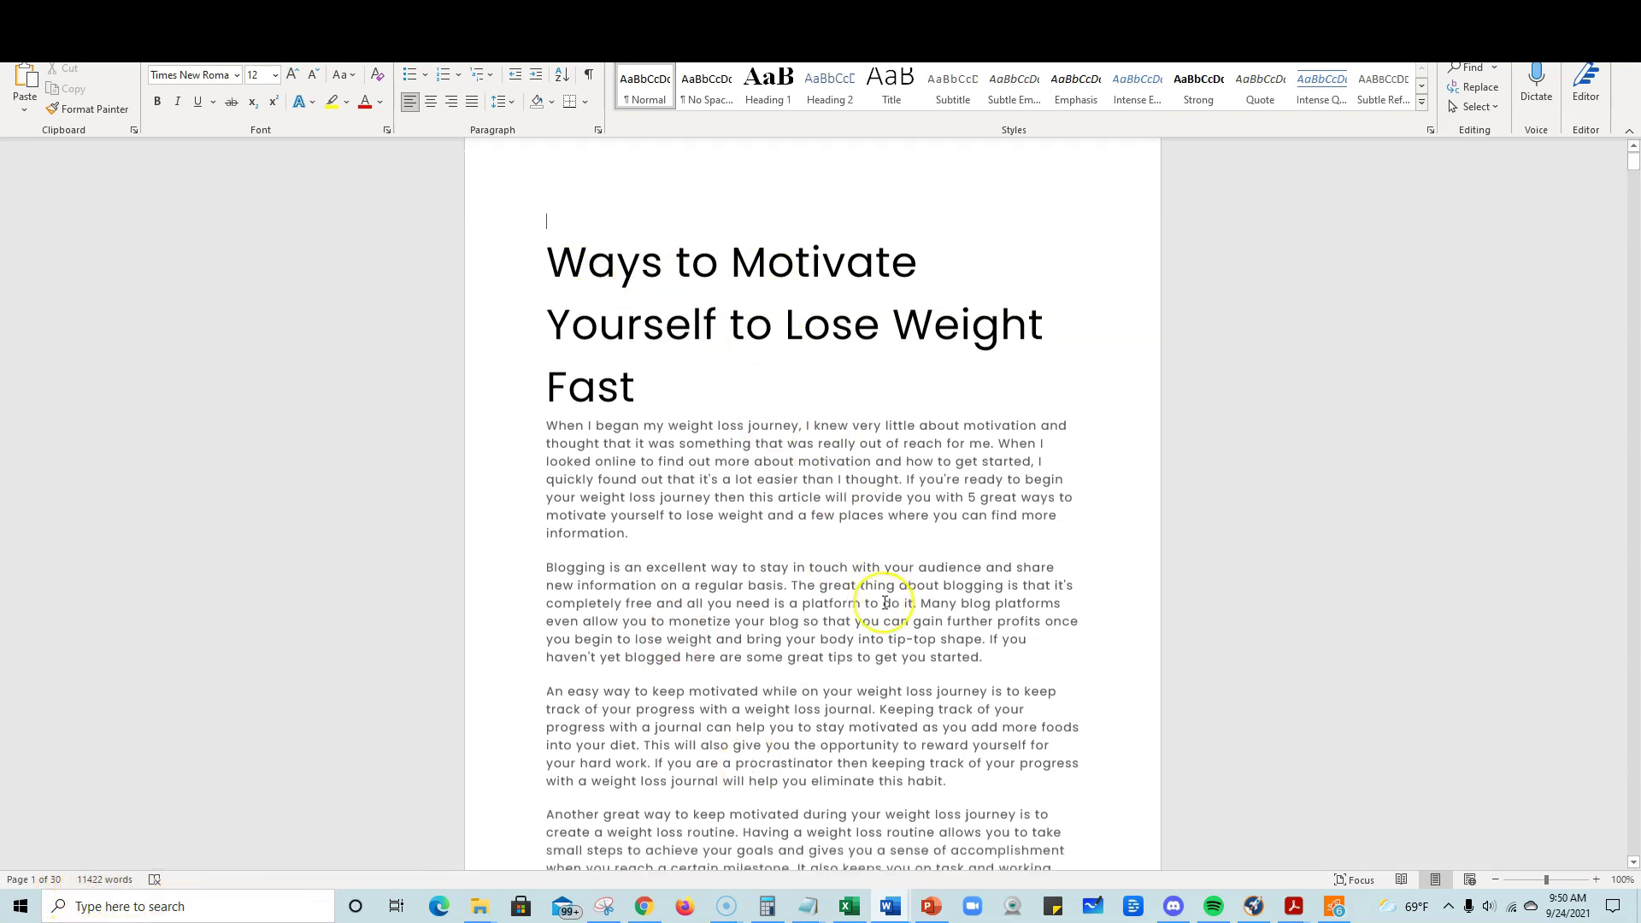
pyautogui.scroll(-12, 884, 603)
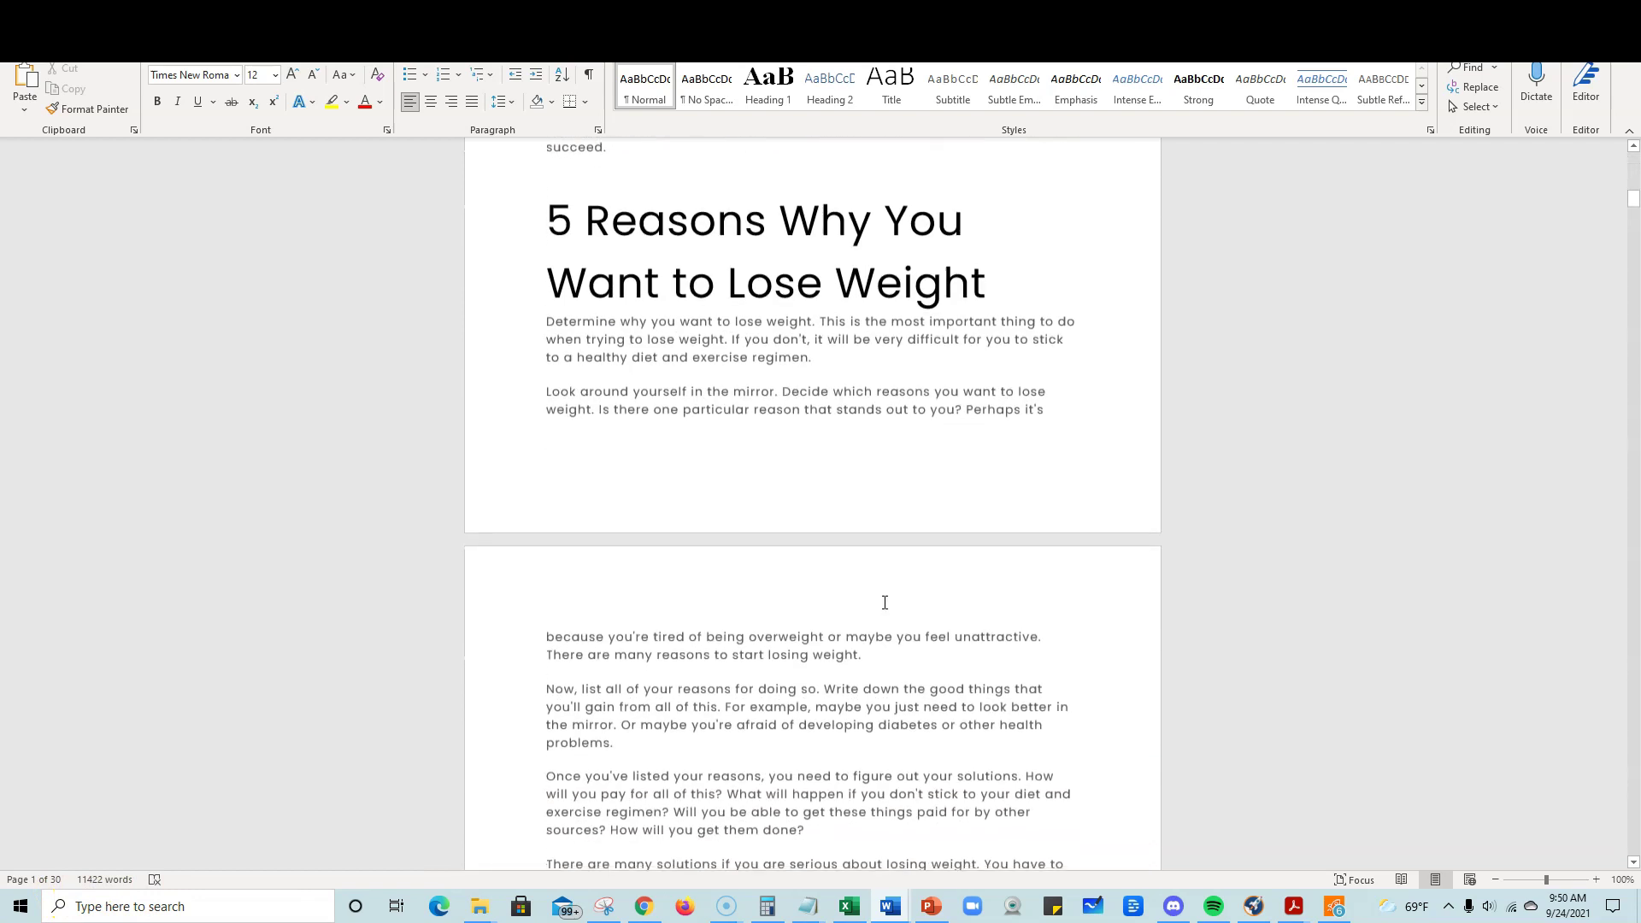
pyautogui.scroll(-20, 884, 602)
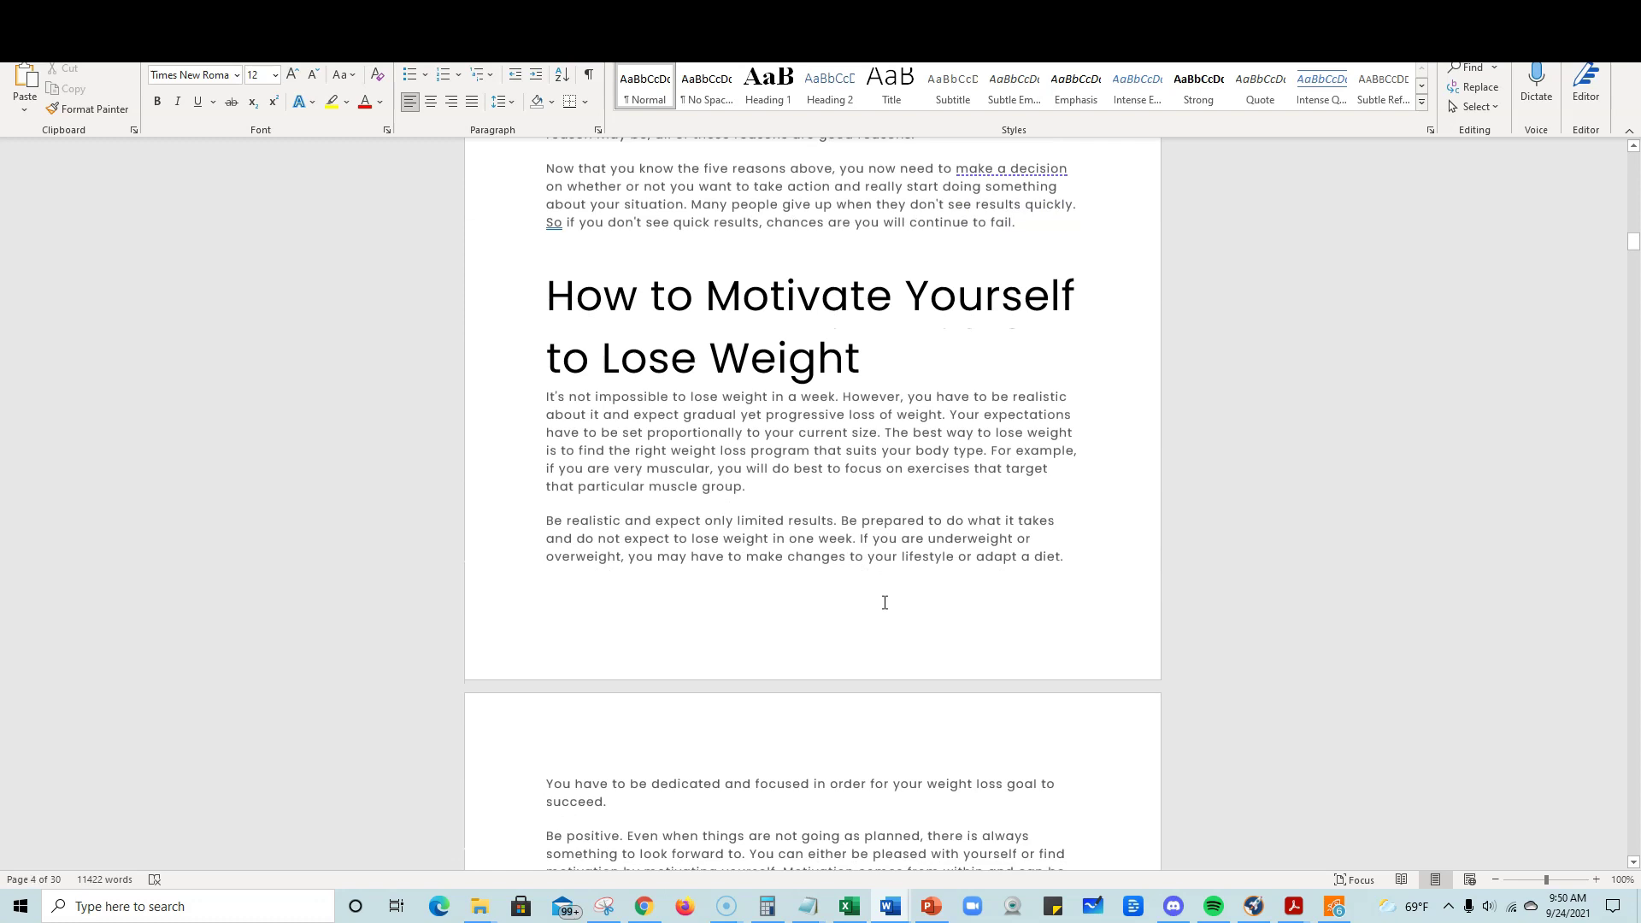
pyautogui.scroll(-20, 884, 603)
pyautogui.scroll(-5, 884, 602)
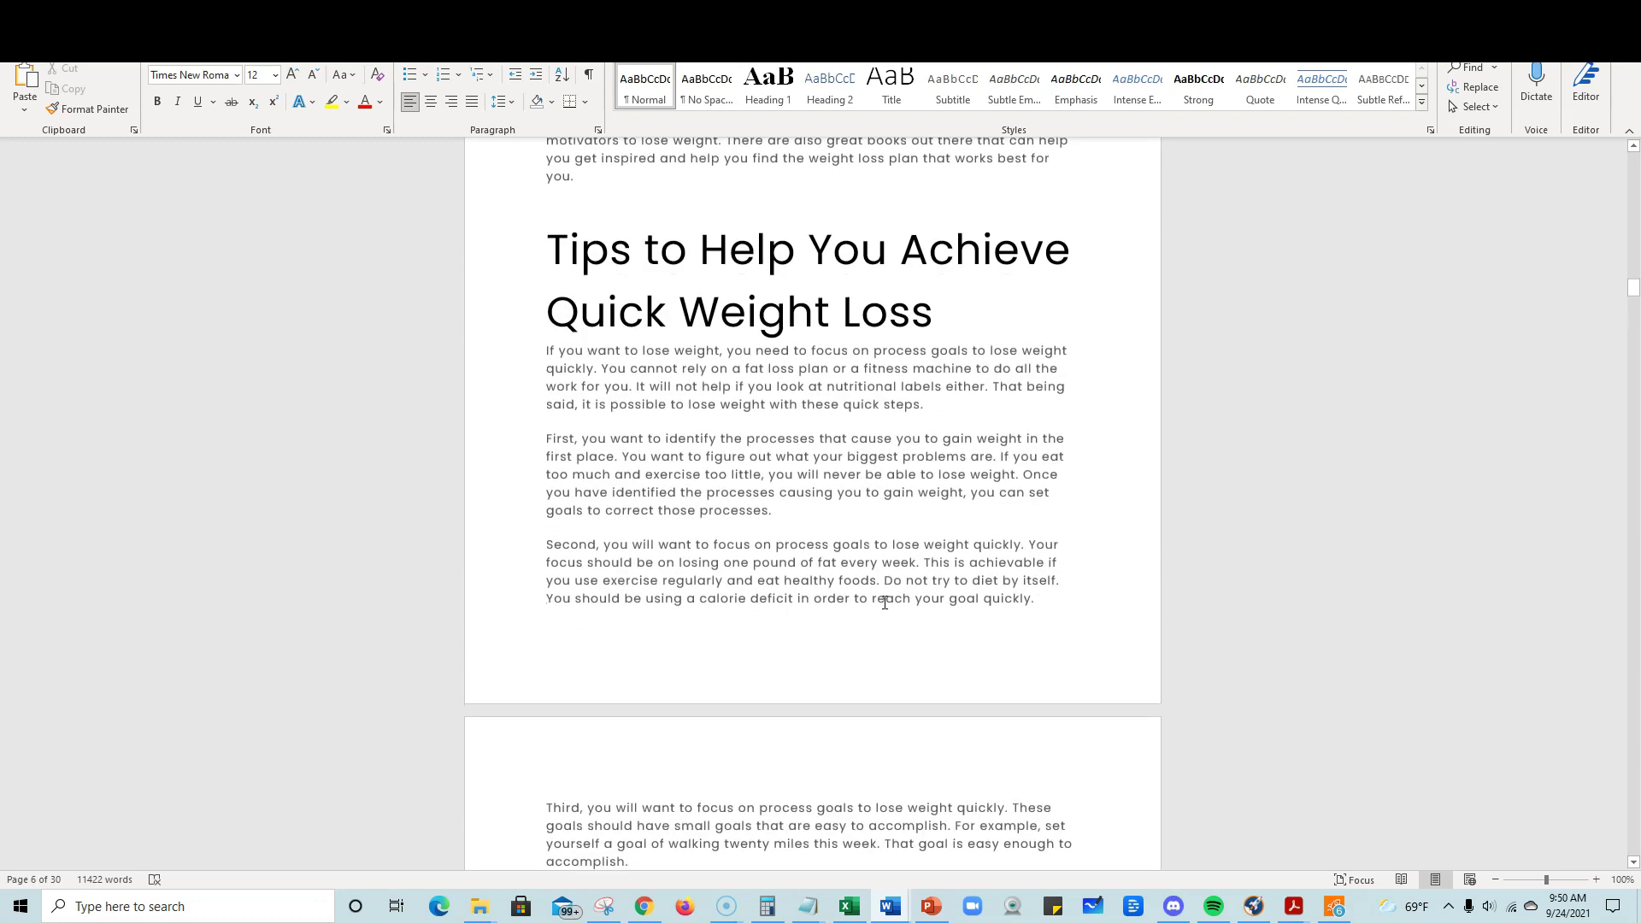
pyautogui.scroll(-20, 884, 603)
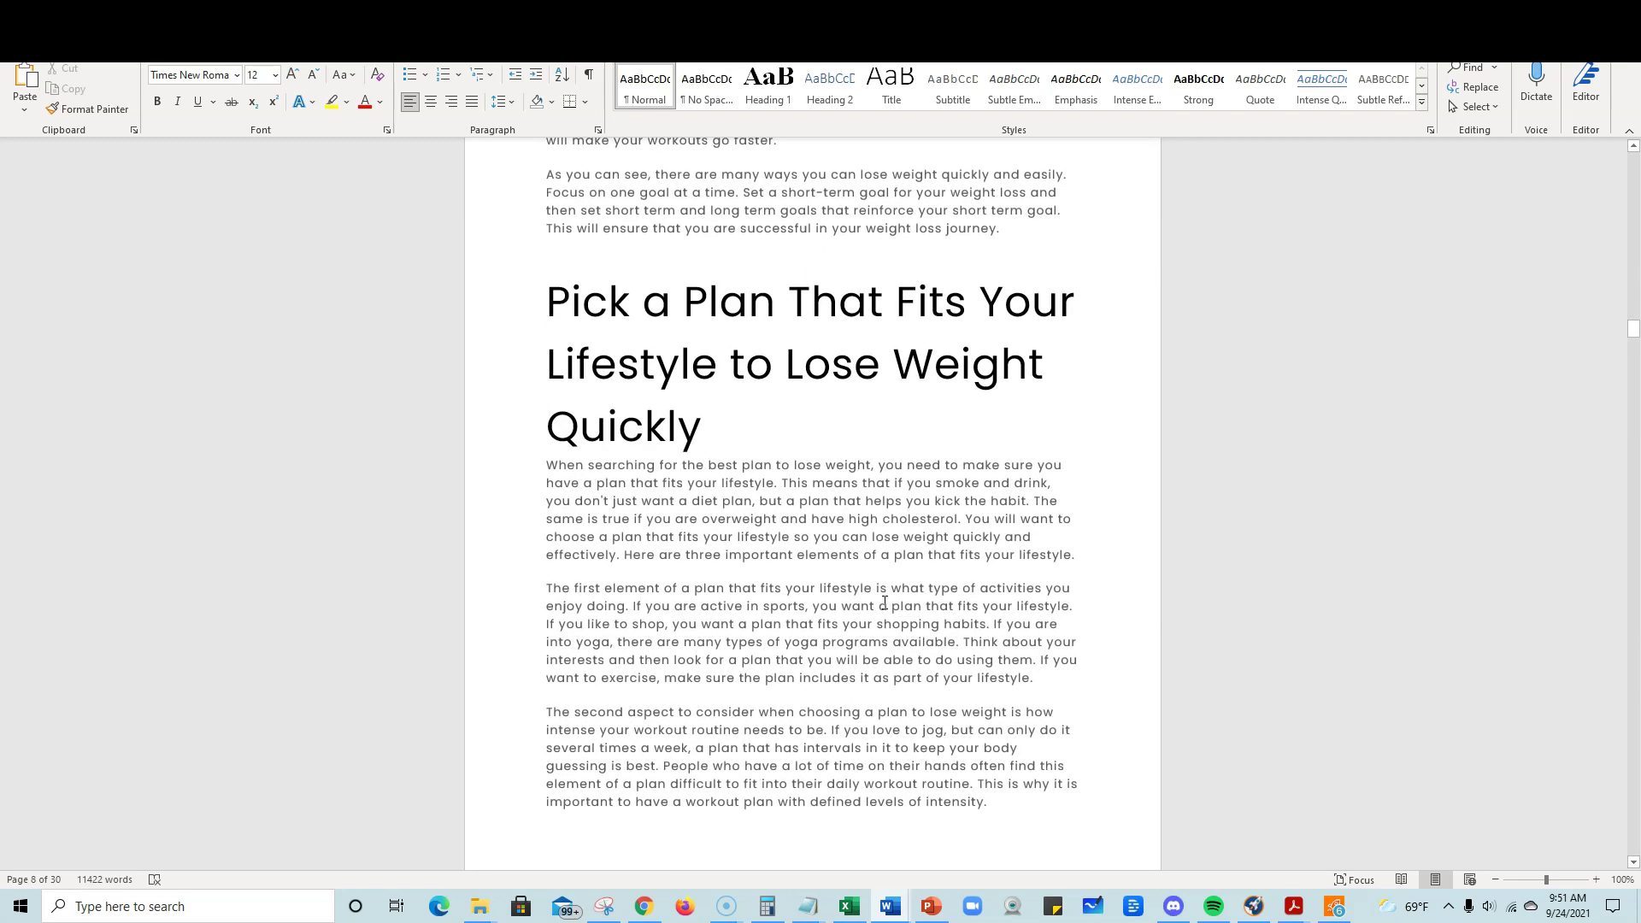
pyautogui.scroll(-20, 885, 602)
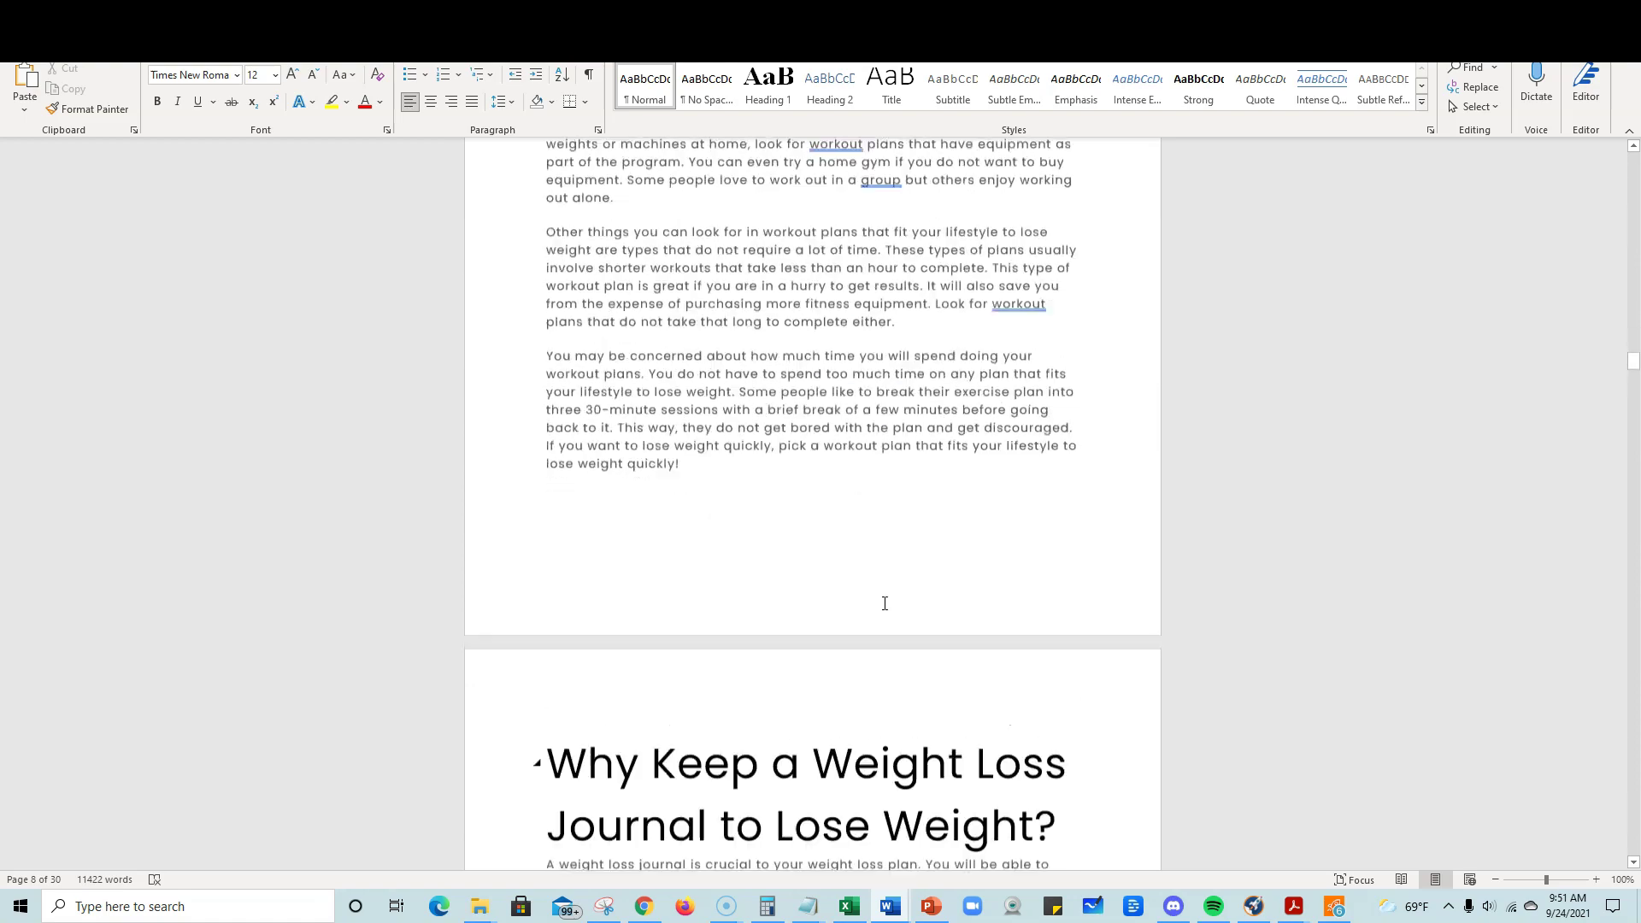
pyautogui.moveTo(1632, 385); pyautogui.dragTo(1632, 153)
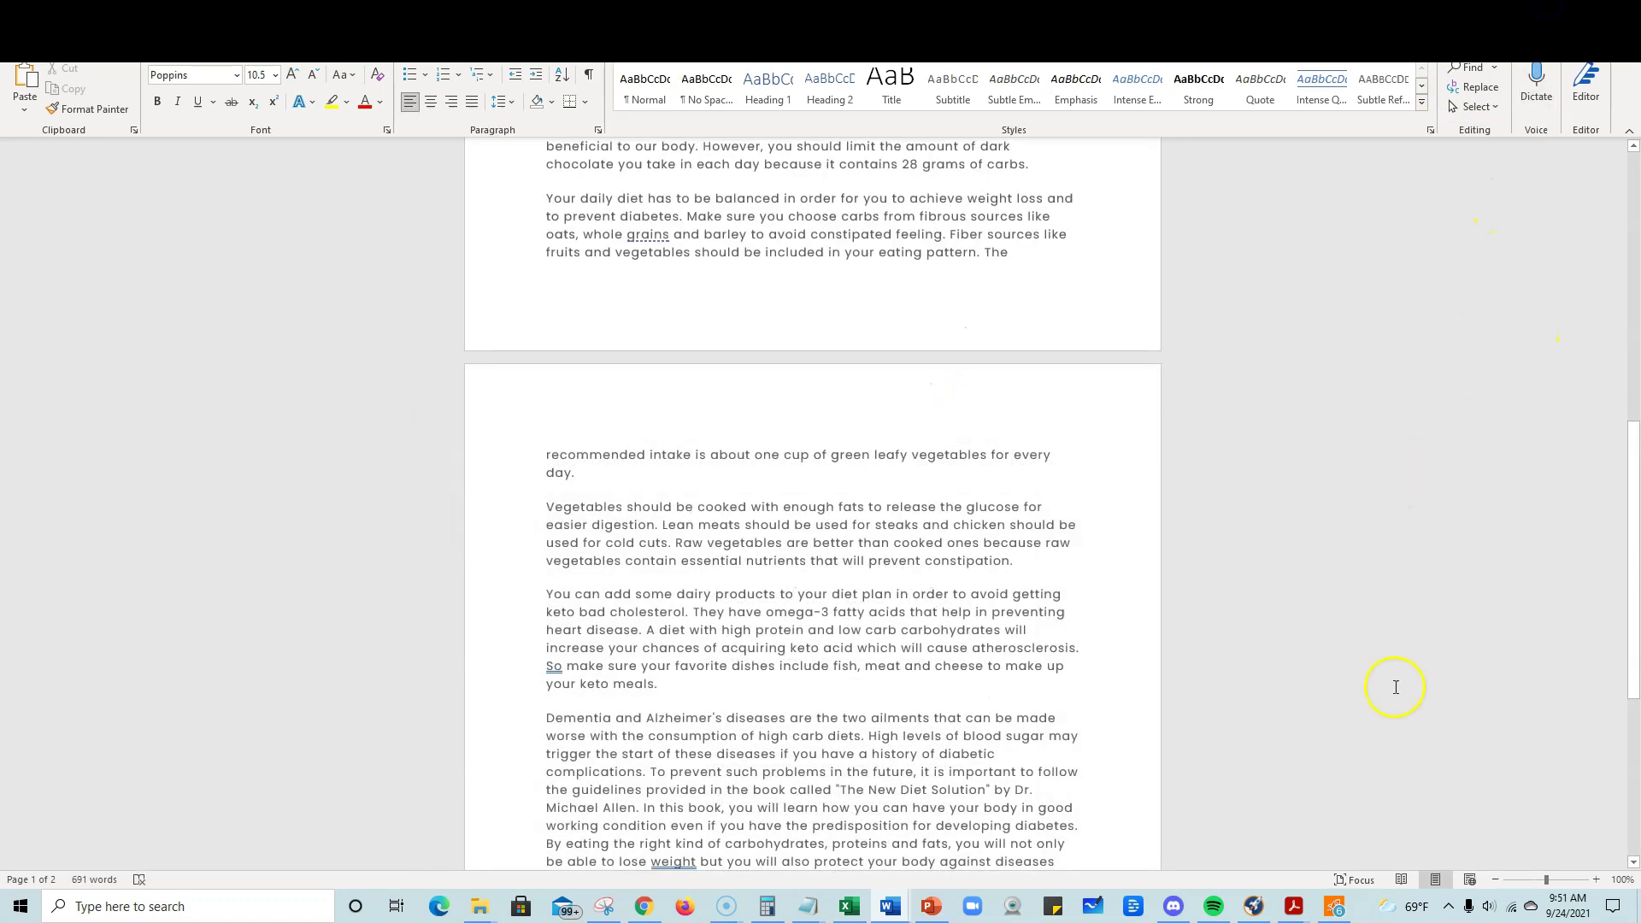
# Step: Return to the Article Forge article, bring up the Notepad list and highlight its subtopics from "A Typical Low-Carb Diet" to "Low Carb Mediterranean Diet"
pyautogui.click(643, 905)
pyautogui.scroll(-3, 746, 595)
pyautogui.scroll(4, 747, 594)
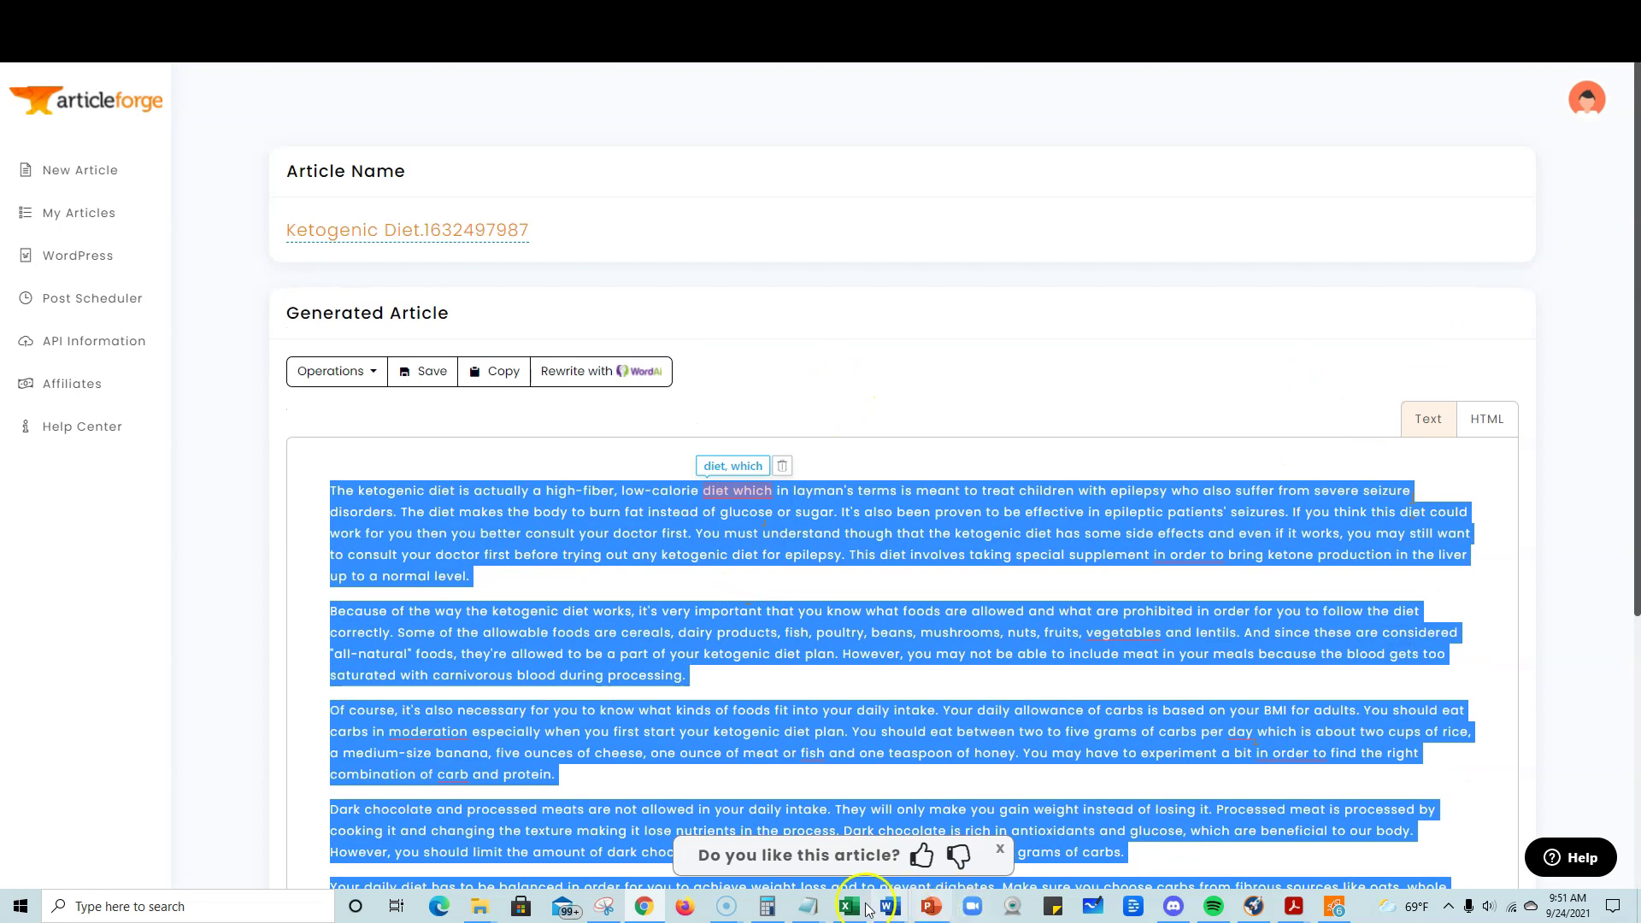
pyautogui.click(729, 865)
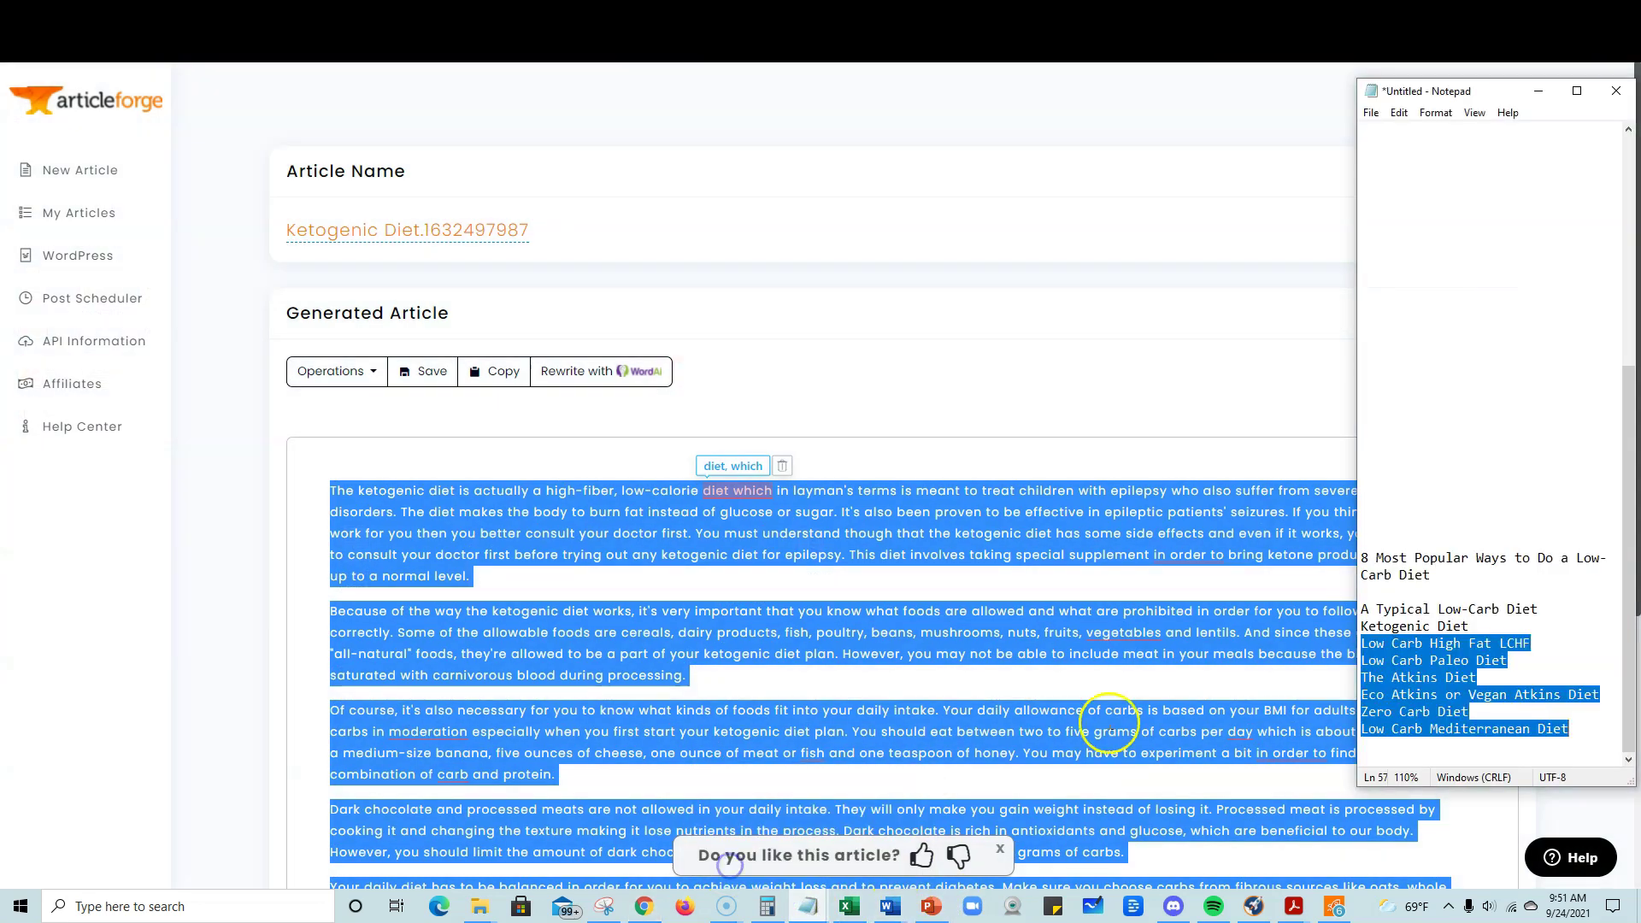
pyautogui.click(1499, 609)
pyautogui.moveTo(1578, 733); pyautogui.dragTo(1333, 609)
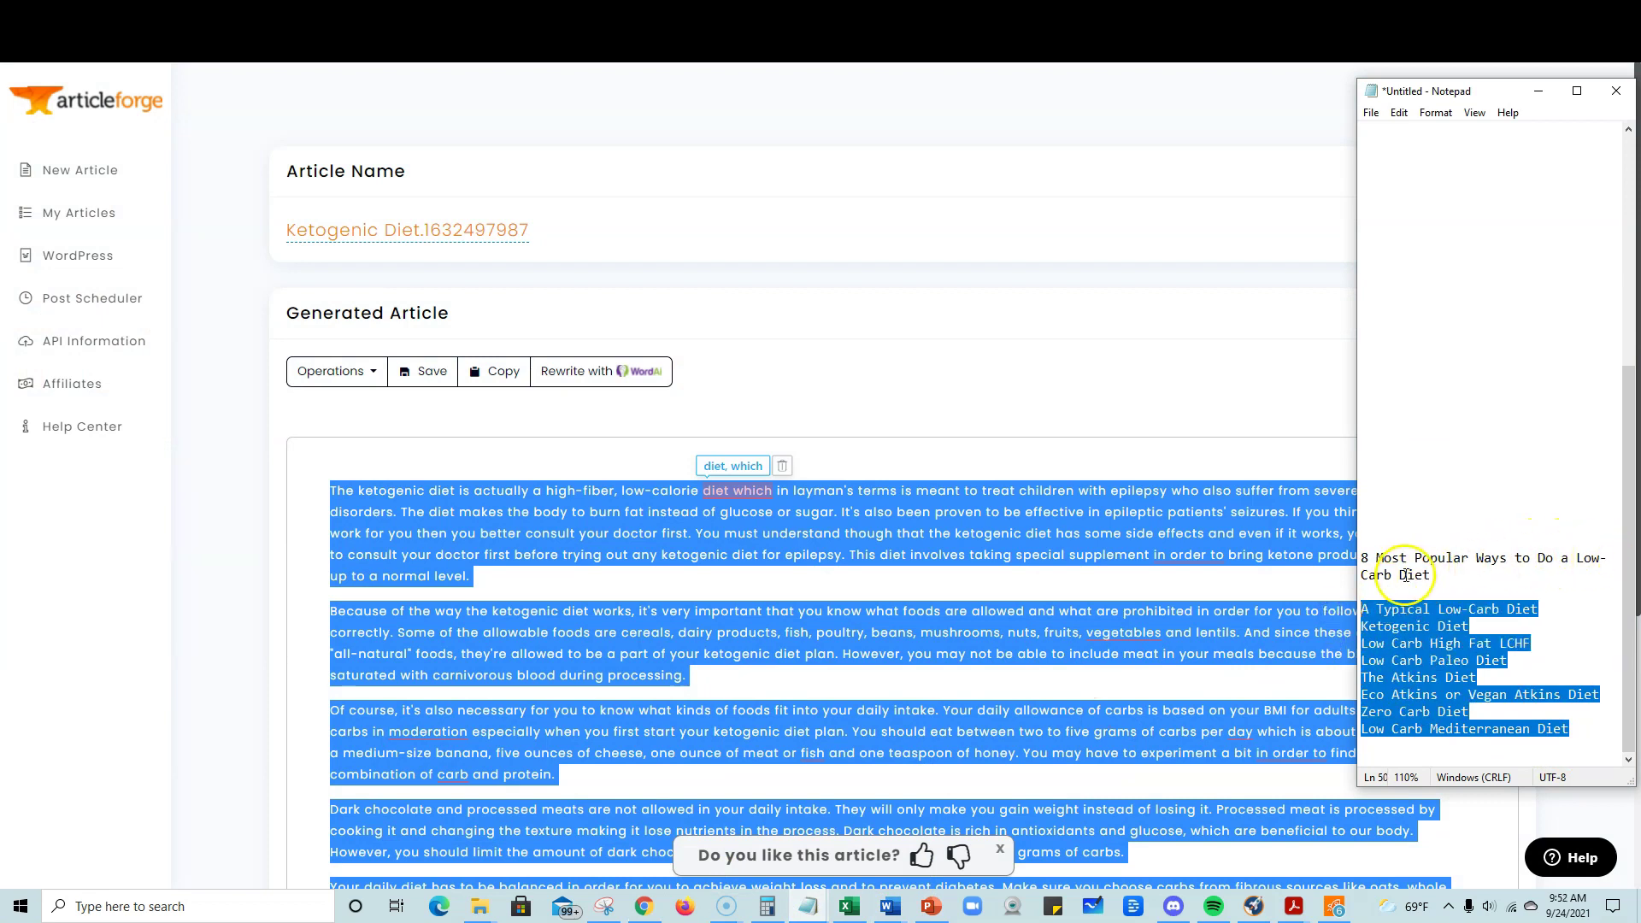
pyautogui.click(1376, 609)
pyautogui.moveTo(1346, 611); pyautogui.dragTo(1576, 733)
pyautogui.click(1157, 384)
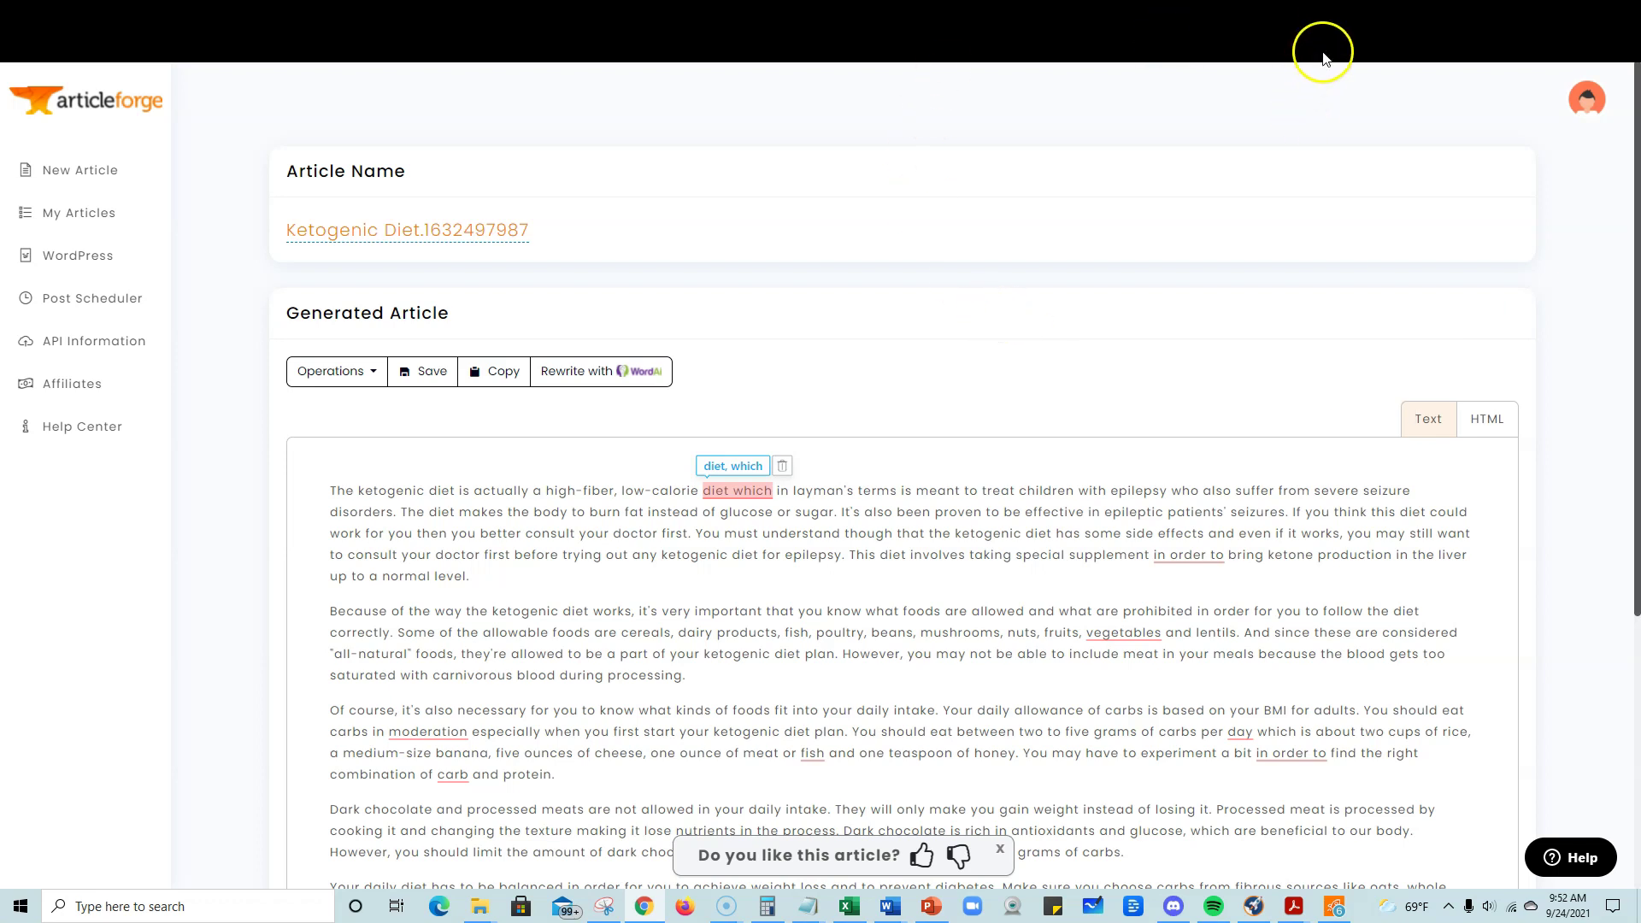
# Step: Visit the Article Forge home page and review the monthly and yearly plans on its pricing page
pyautogui.click(1339, 19)
pyautogui.click(645, 36)
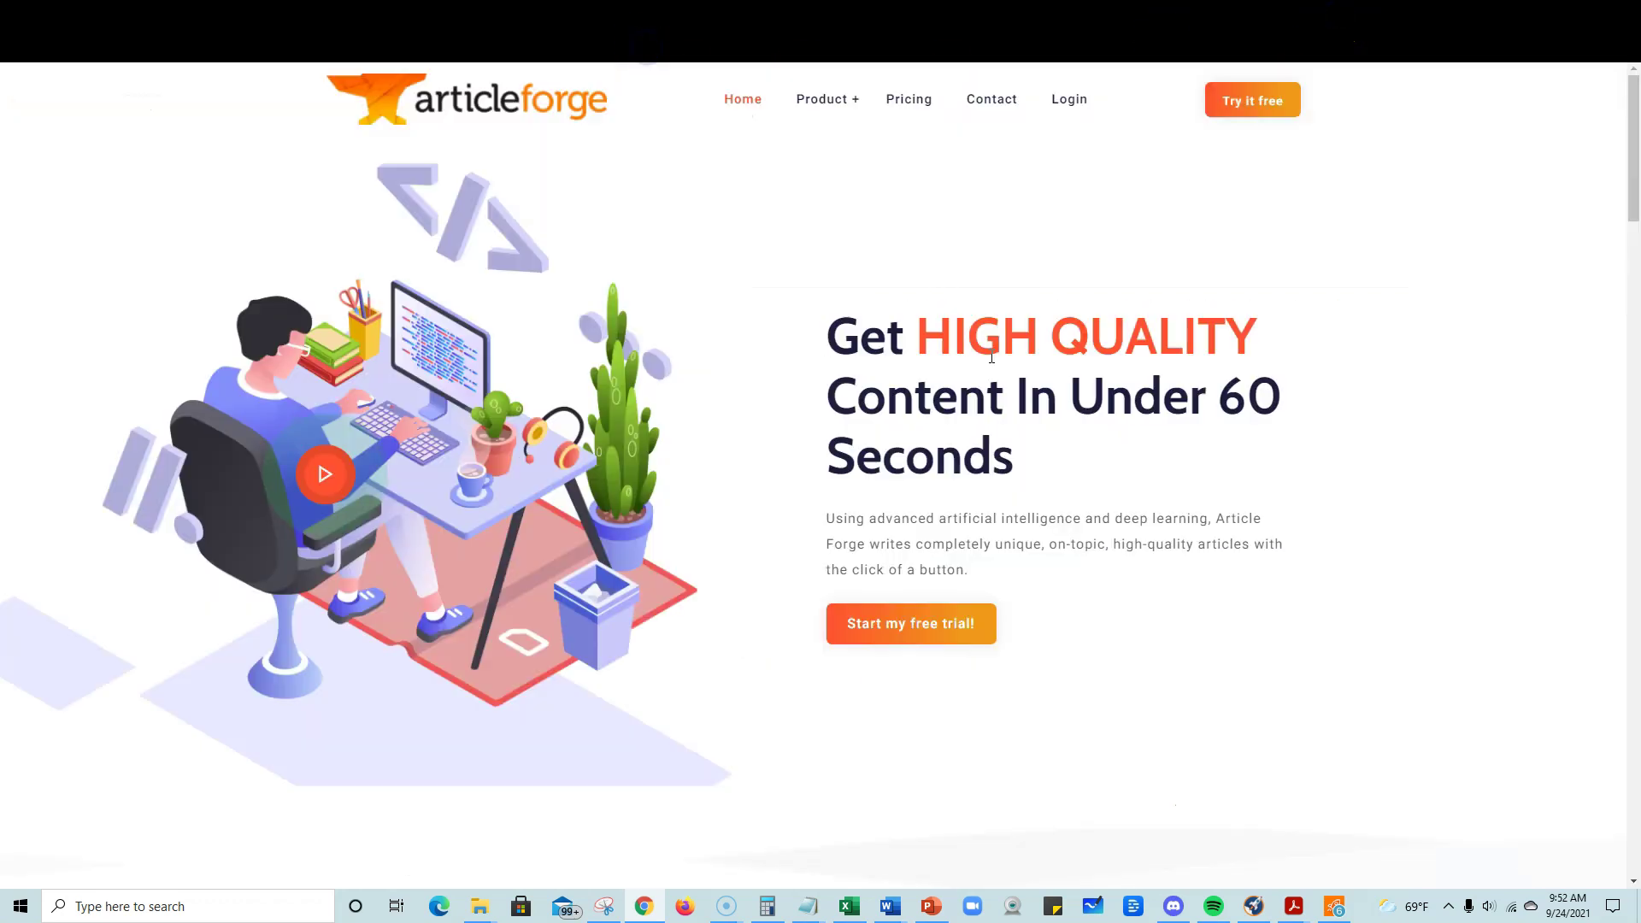
pyautogui.click(907, 99)
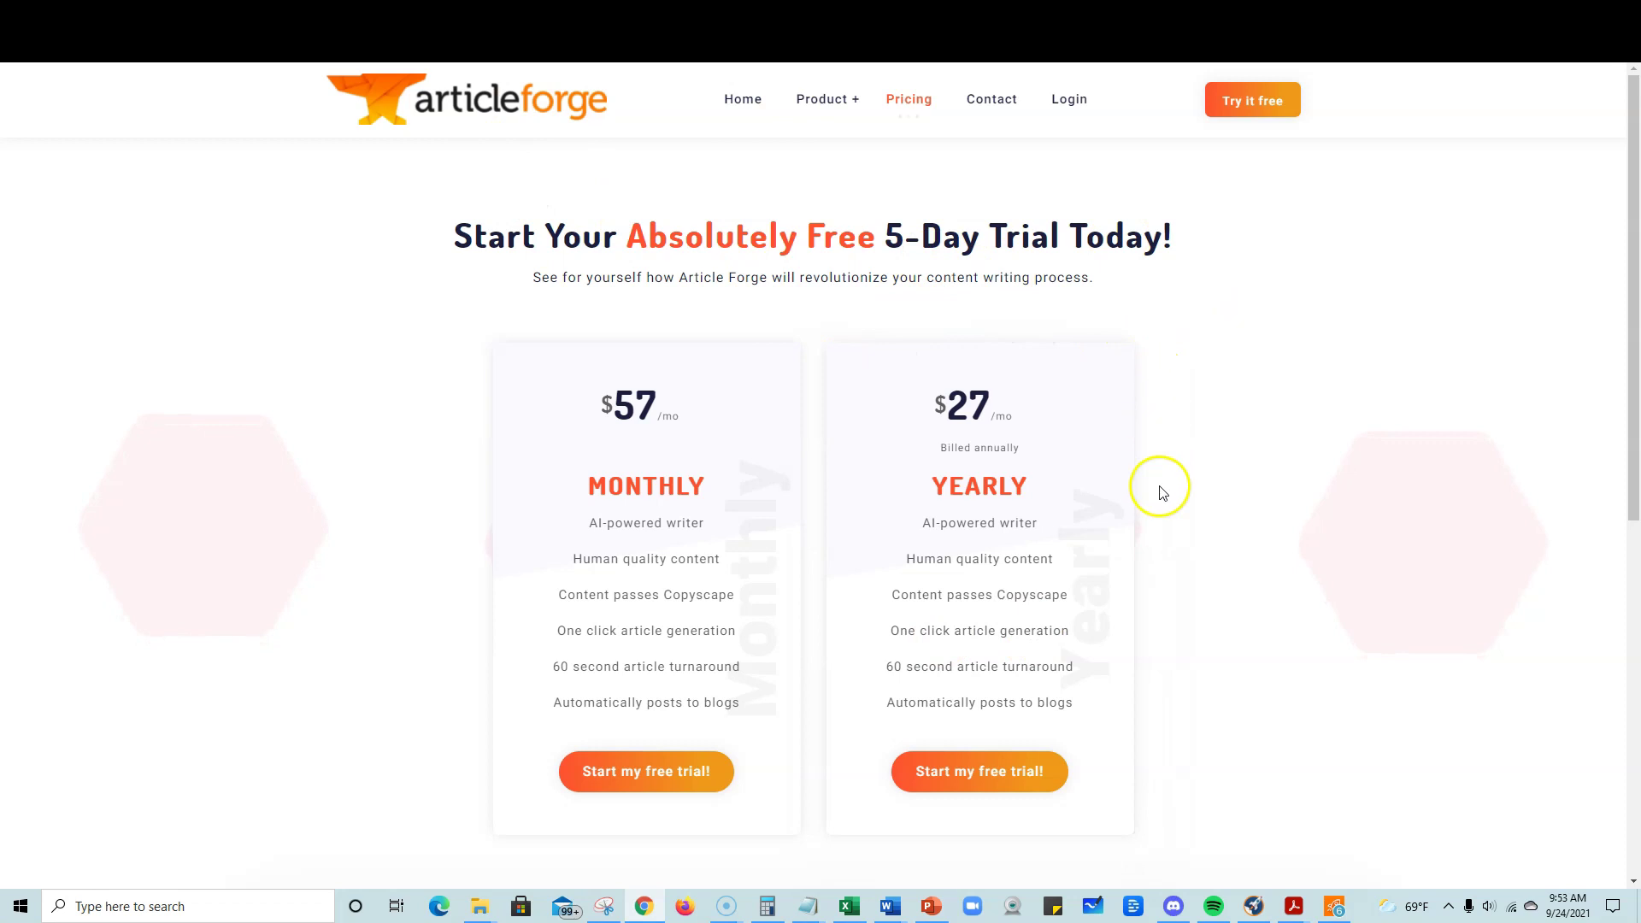
pyautogui.scroll(-5, 1153, 487)
pyautogui.scroll(5, 1154, 487)
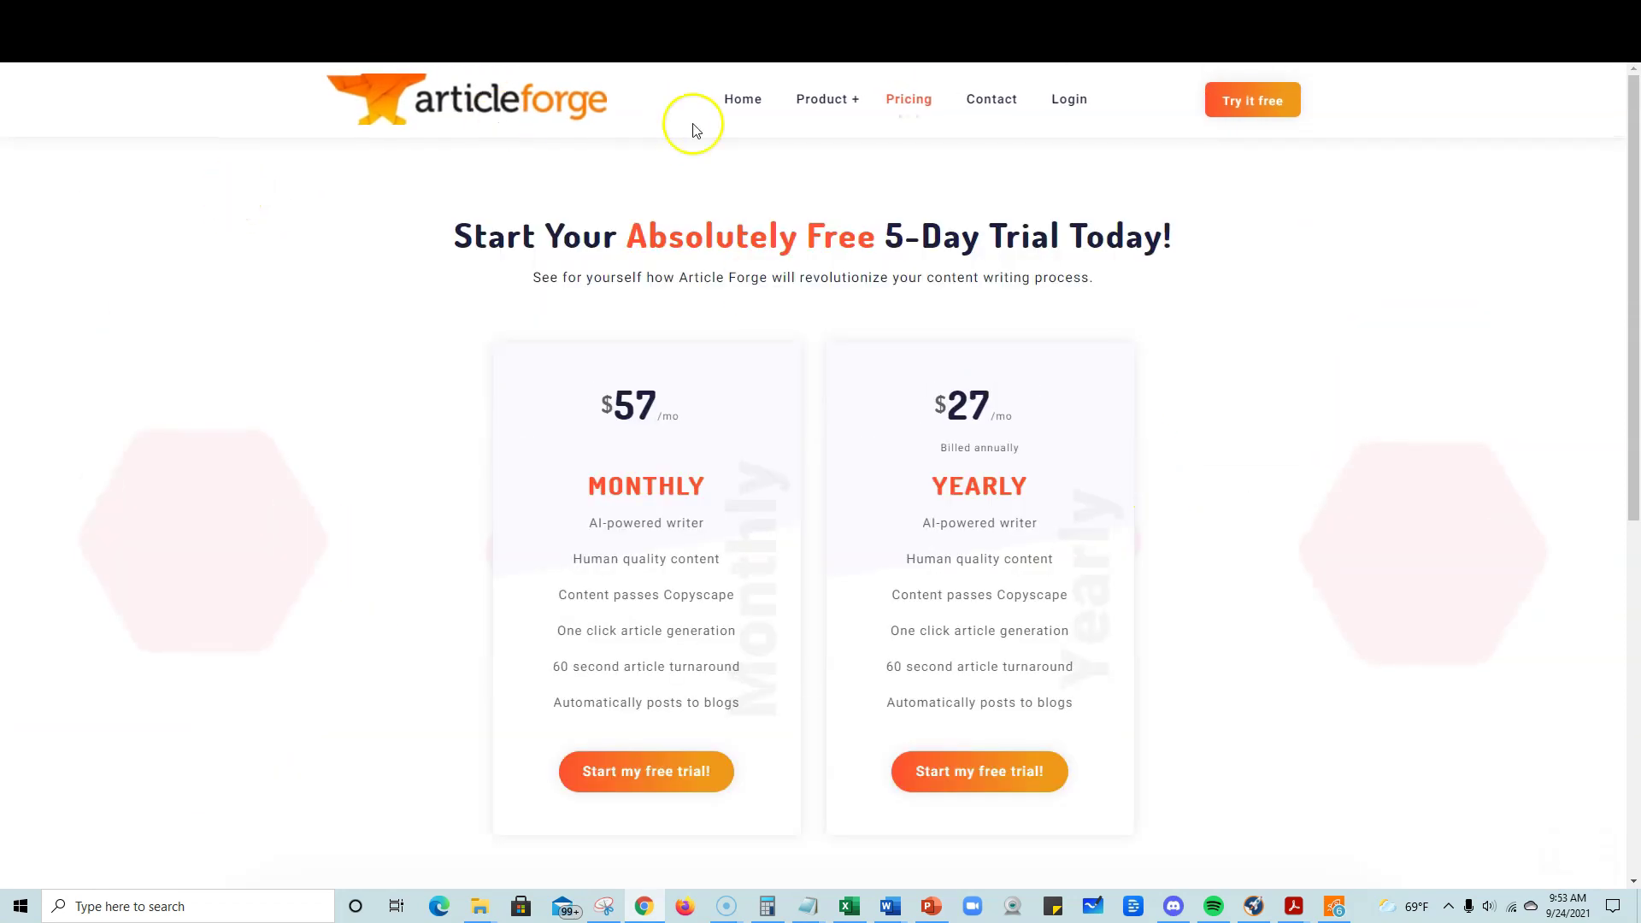
# Step: Switch to Draft2Digital's My Reports page and highlight the August 2021 estimated royalties, then clear the selection
pyautogui.click(1391, 22)
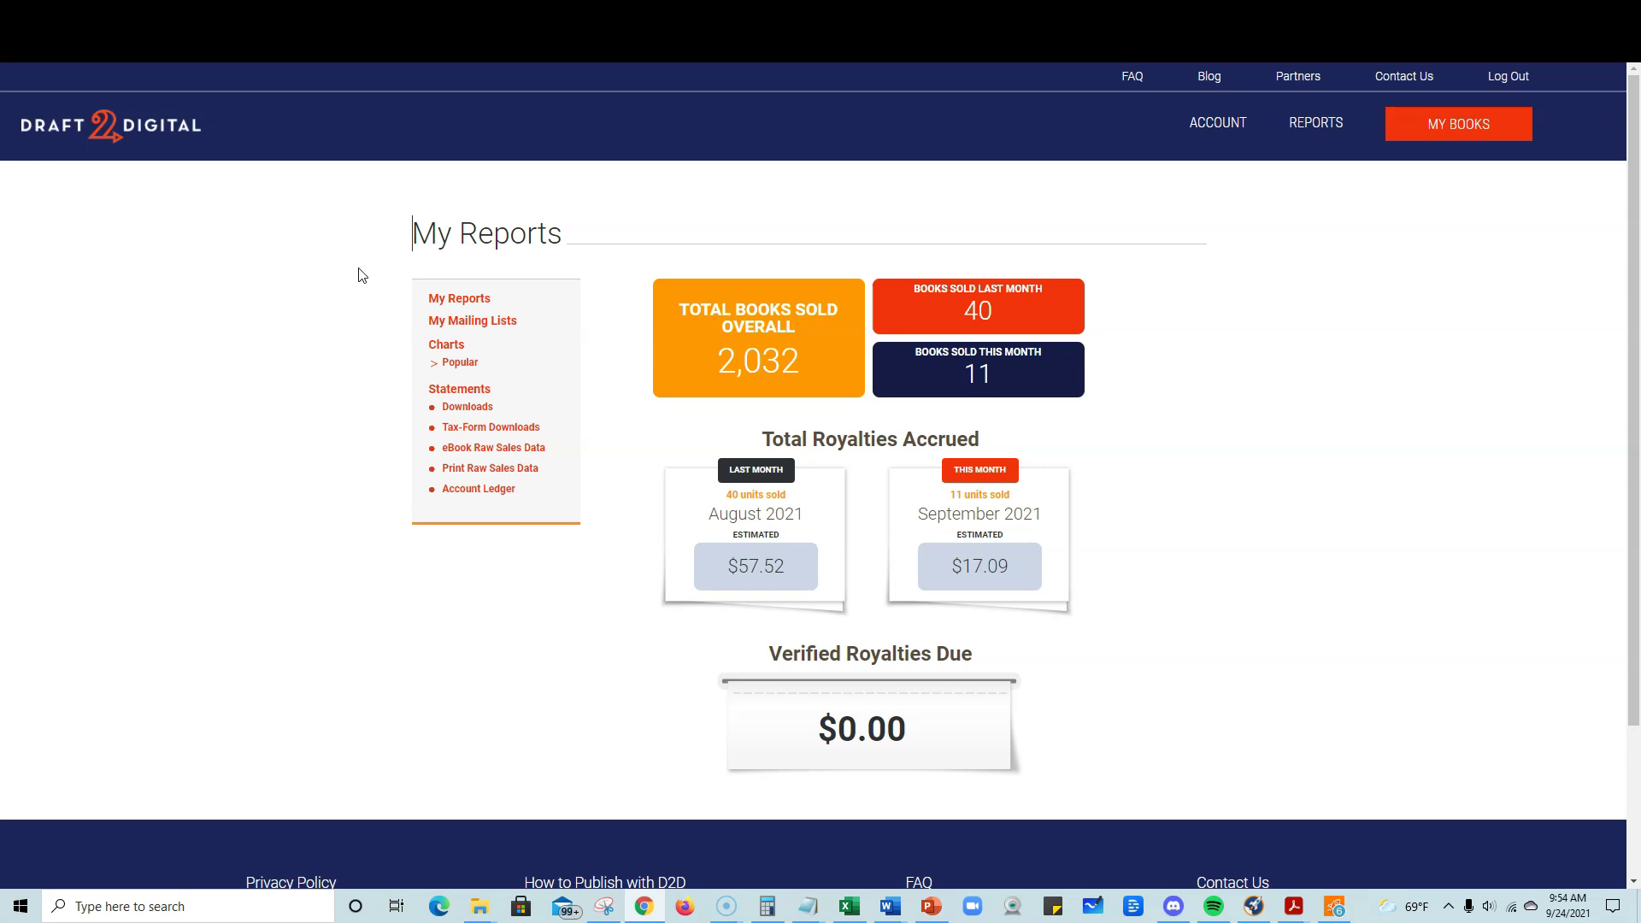
pyautogui.moveTo(854, 545)
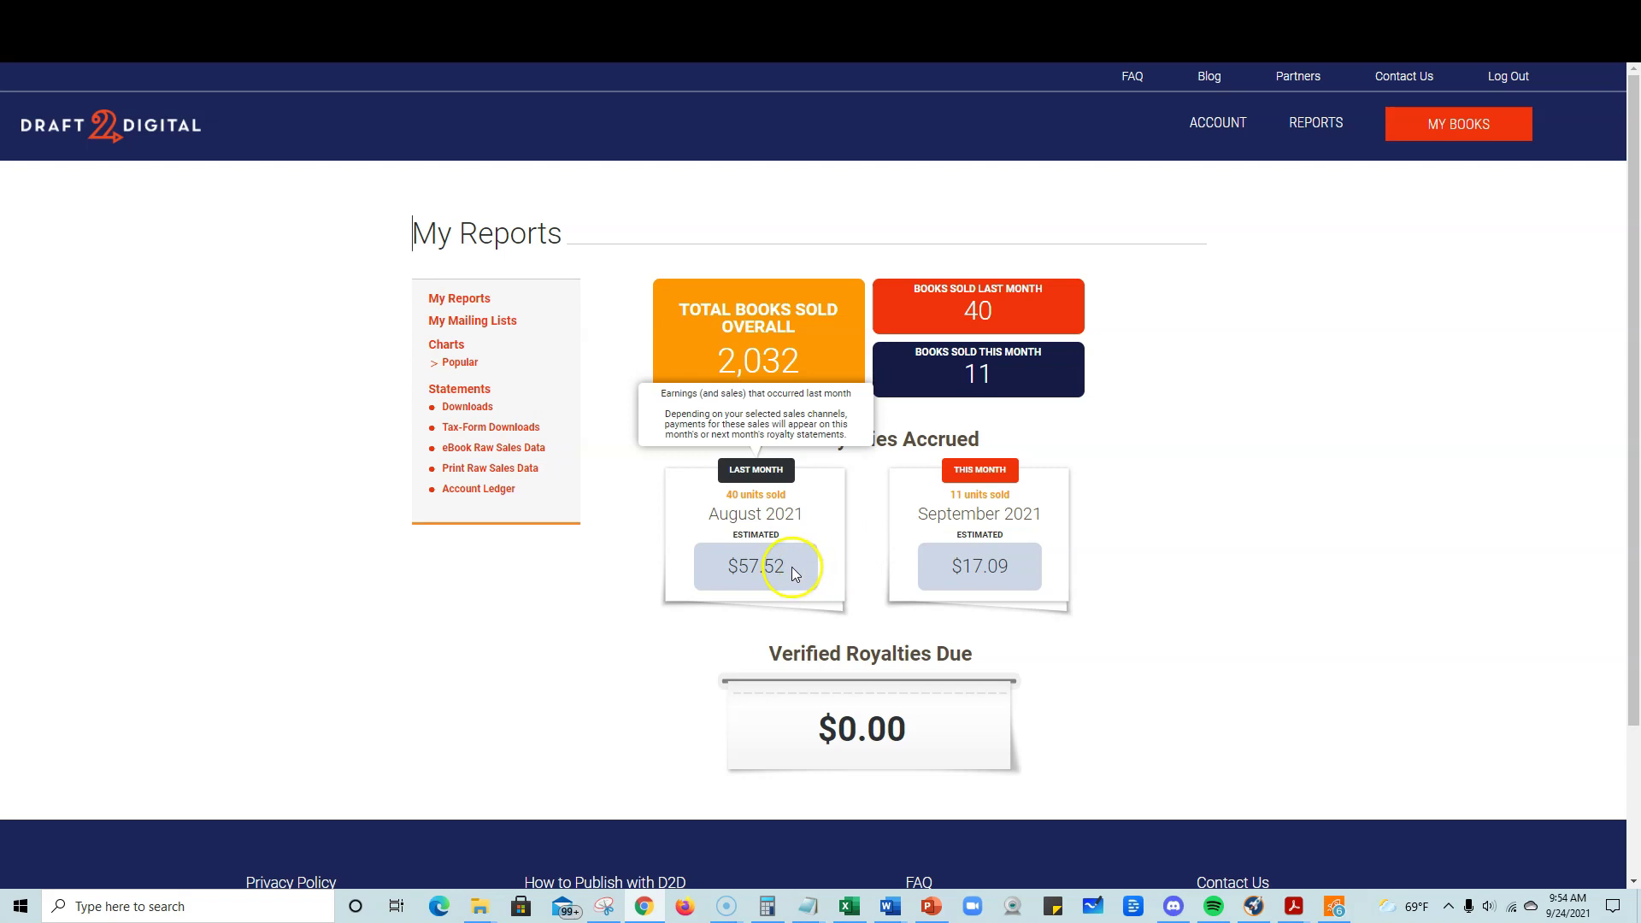
pyautogui.moveTo(784, 570); pyautogui.dragTo(696, 511)
pyautogui.click(758, 567)
pyautogui.click(784, 568)
pyautogui.moveTo(785, 567); pyautogui.dragTo(697, 511)
pyautogui.click(787, 571)
pyautogui.moveTo(787, 570); pyautogui.dragTo(754, 555)
pyautogui.moveTo(802, 574); pyautogui.dragTo(725, 567)
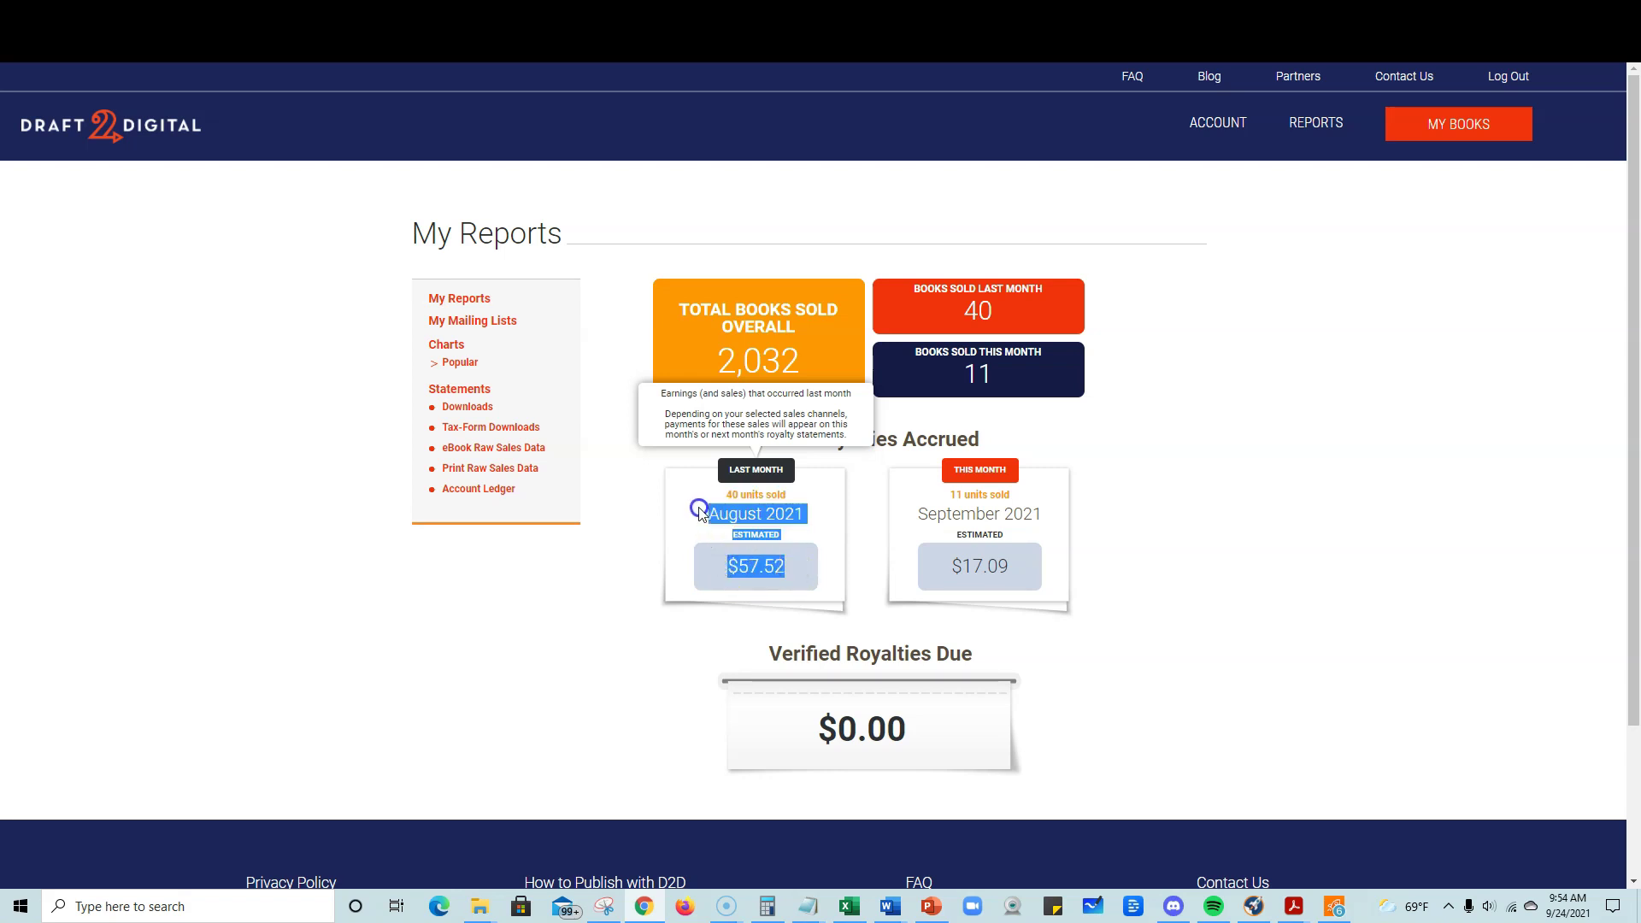
pyautogui.click(783, 568)
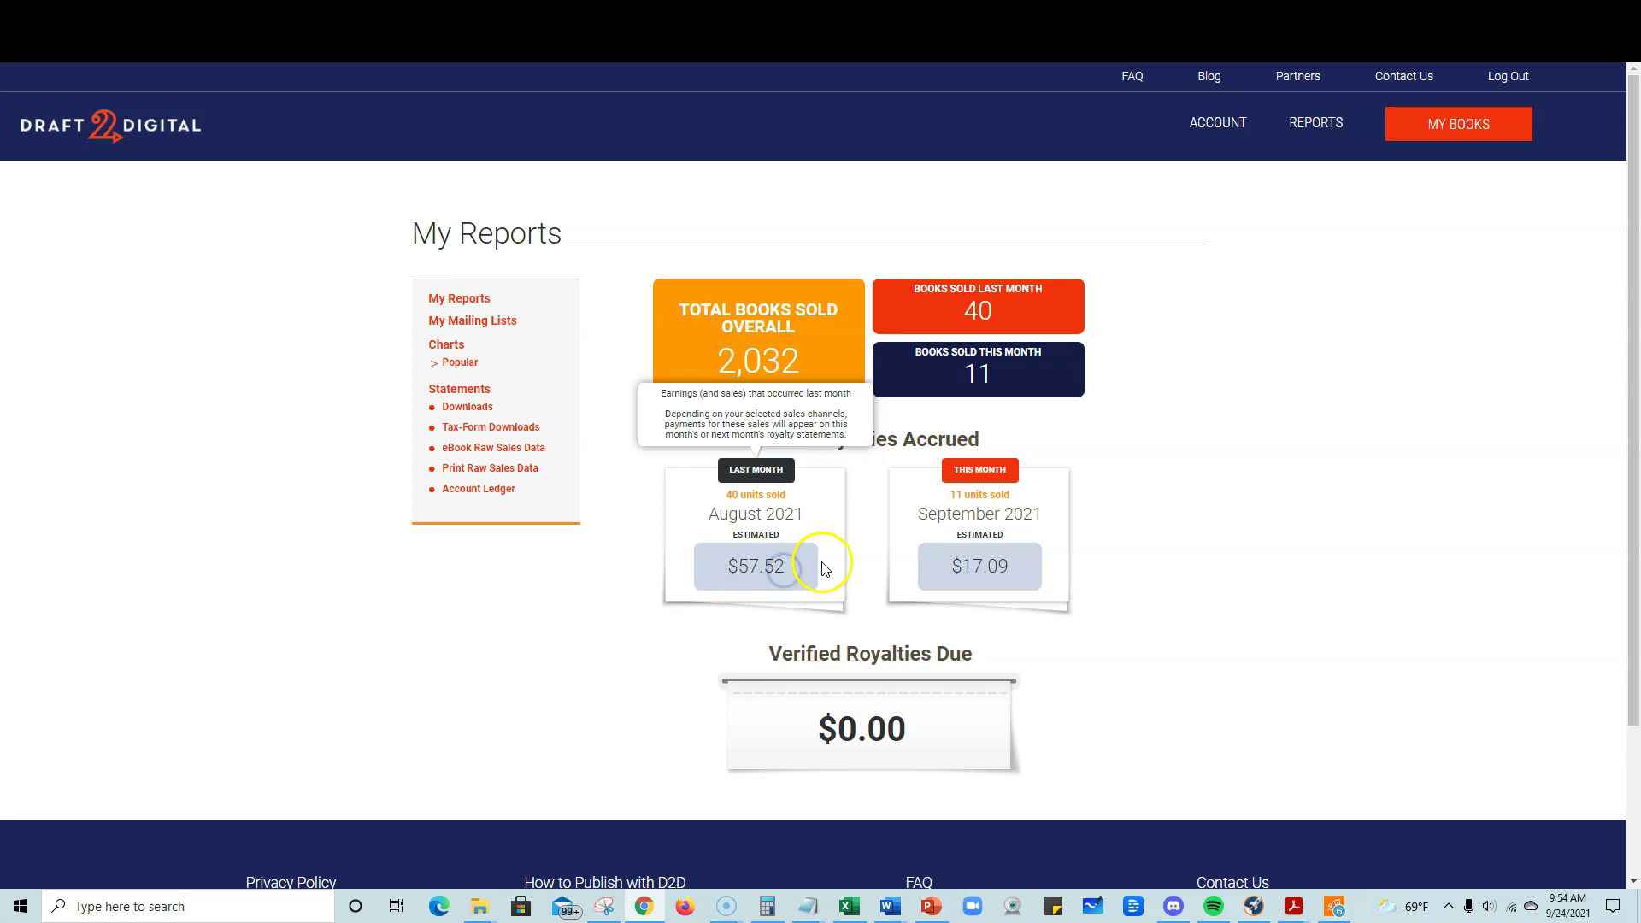
# Step: Open the Draft2Digital charts and inspect the monthly points on this year's royalties chart
pyautogui.click(462, 365)
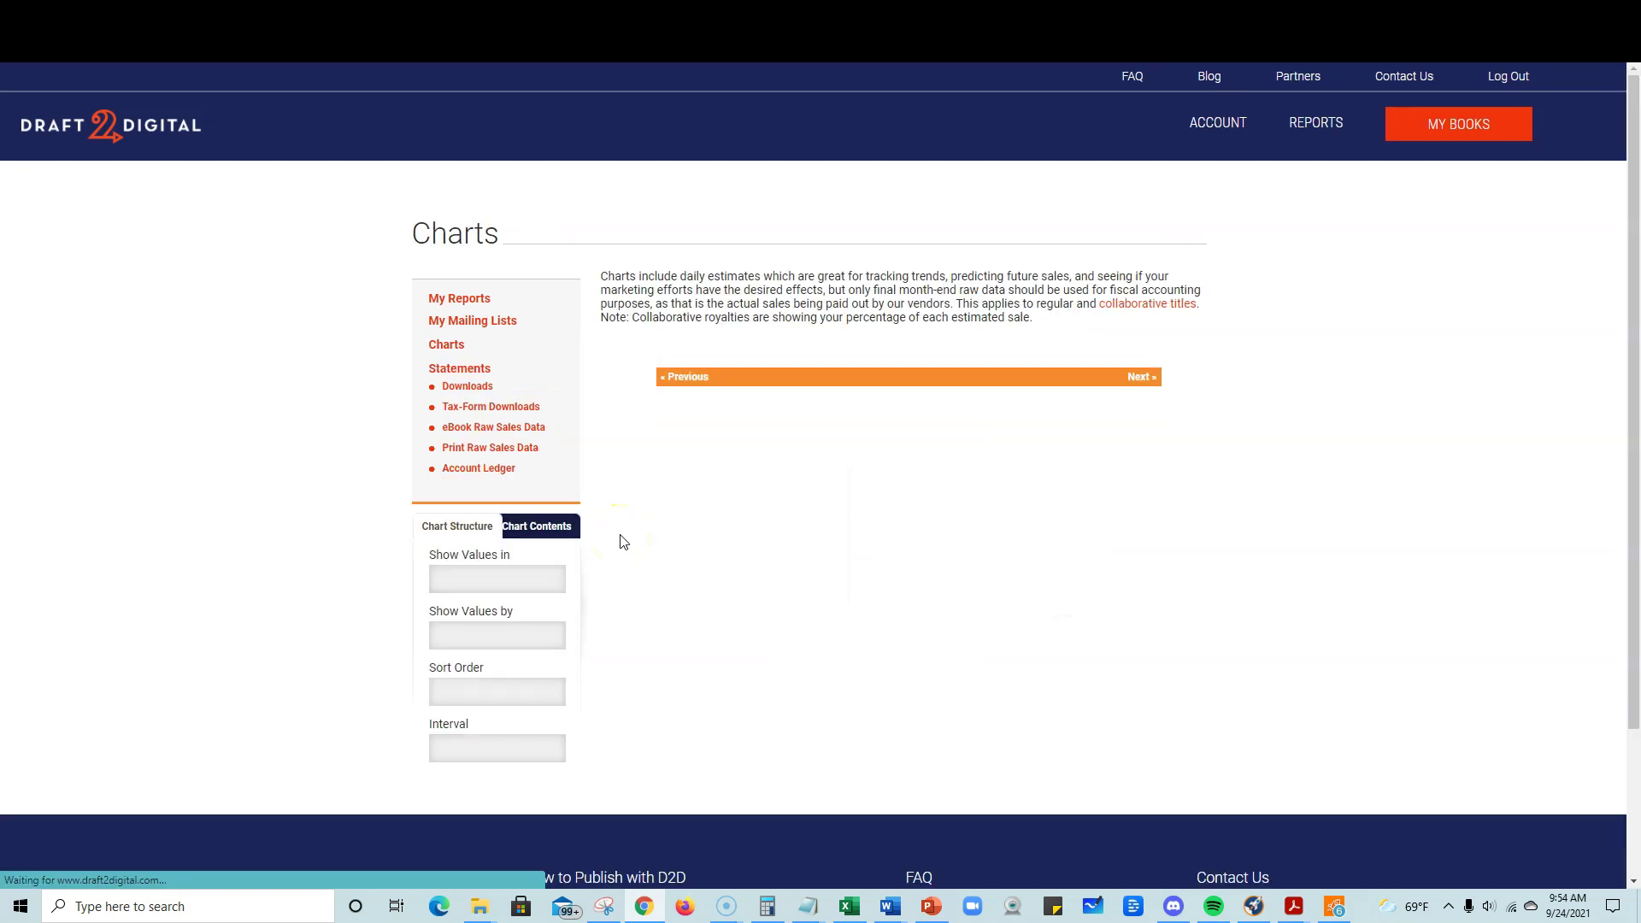
pyautogui.moveTo(659, 469)
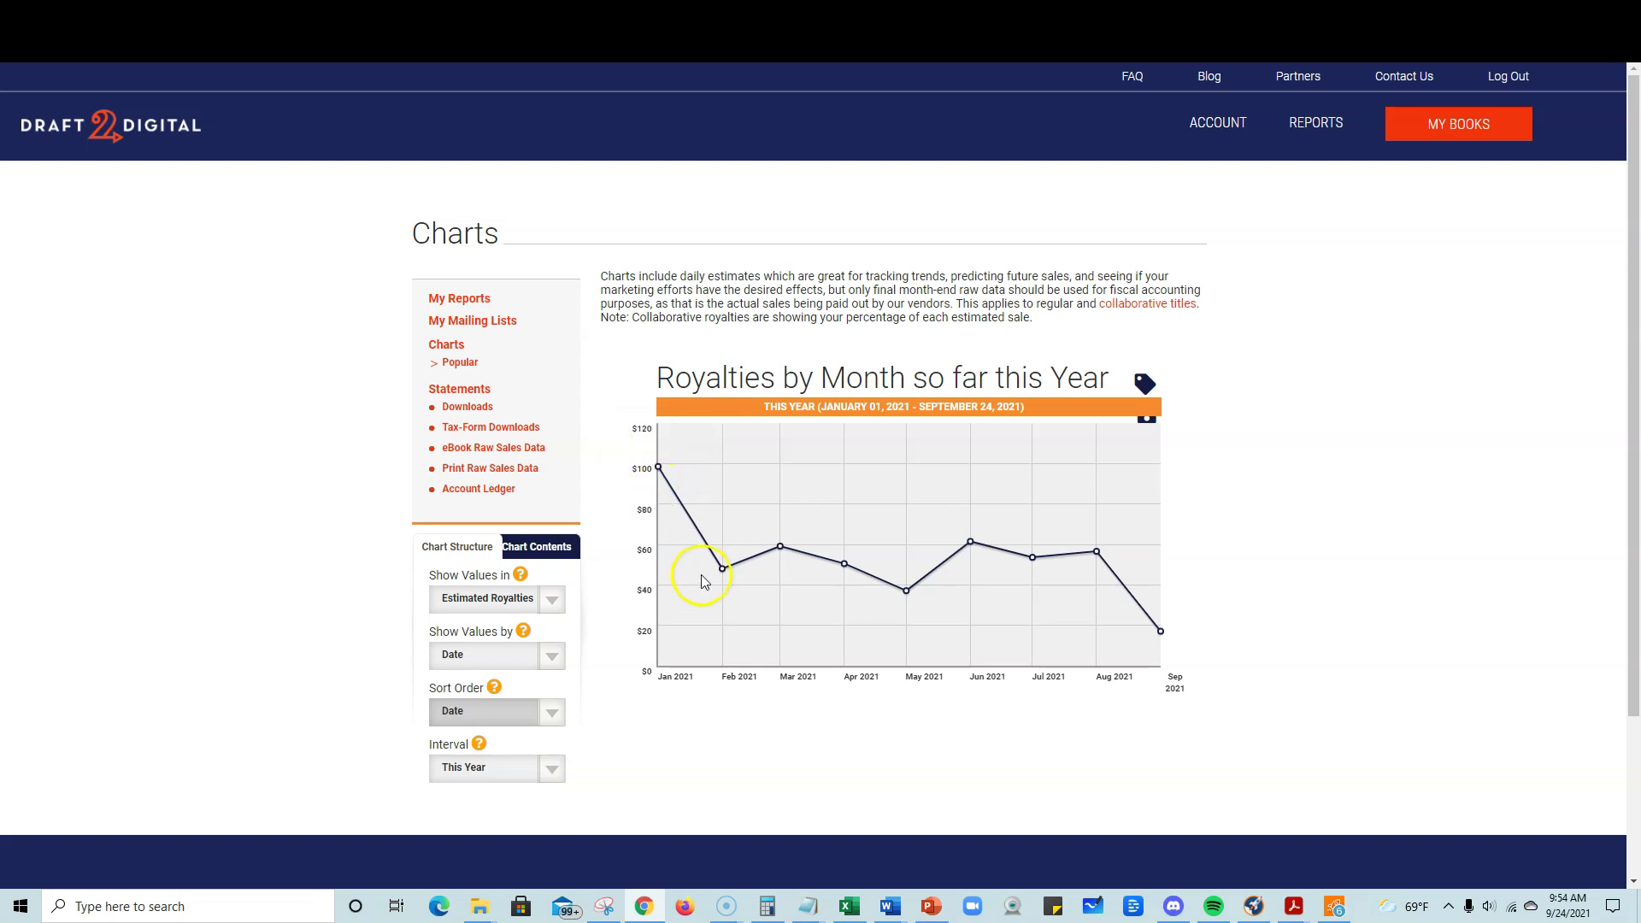
pyautogui.moveTo(729, 571)
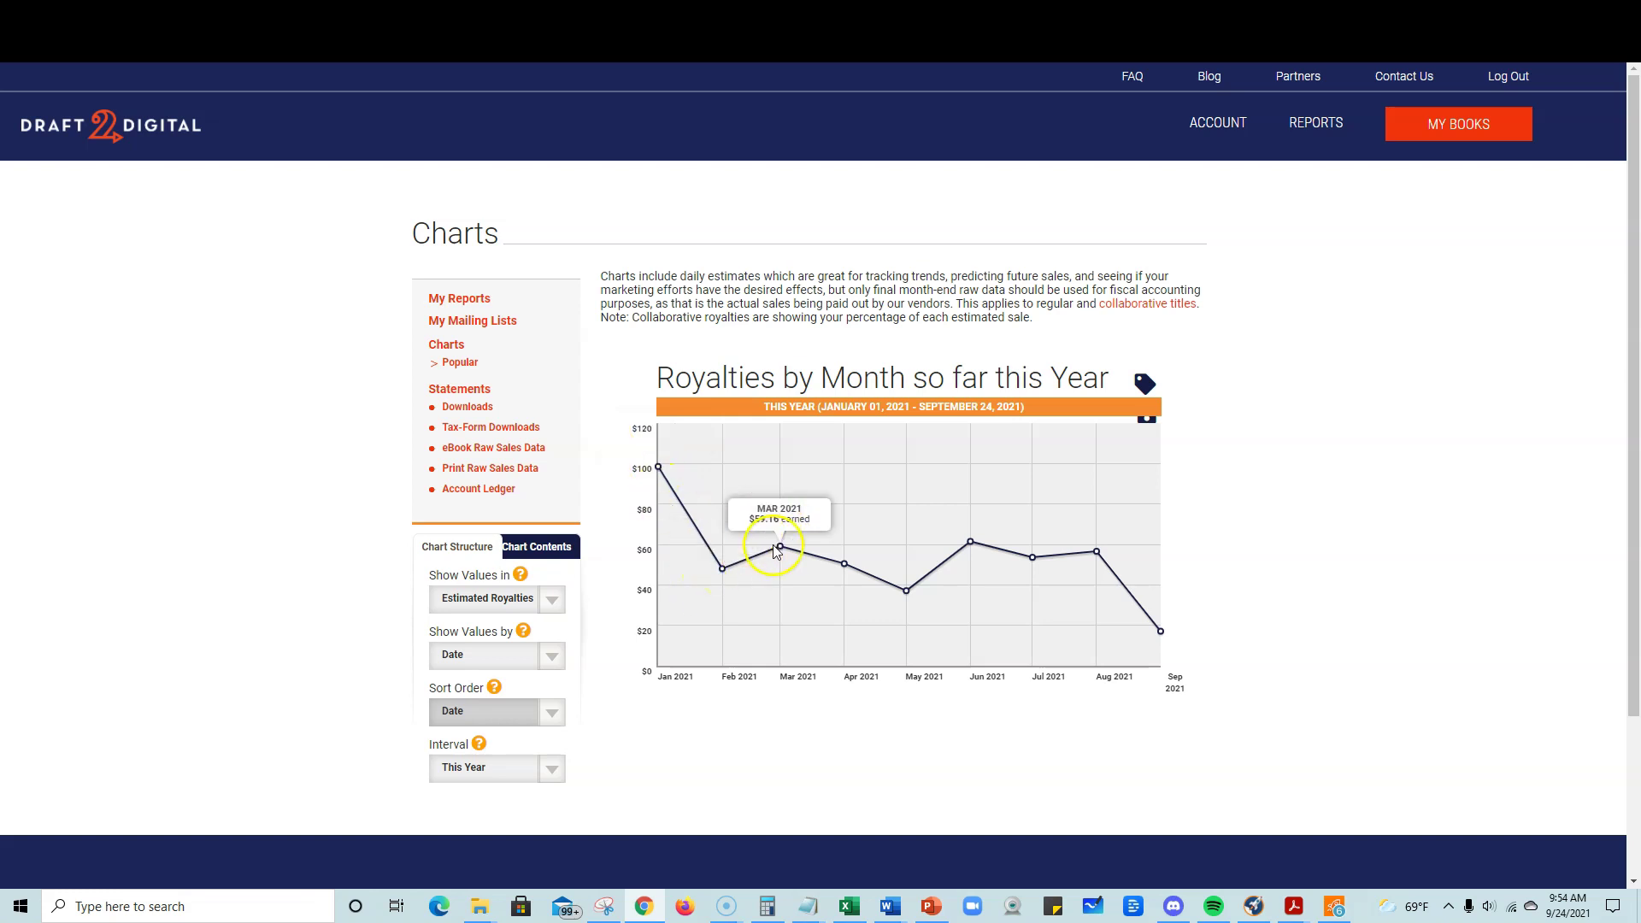
pyautogui.moveTo(842, 566)
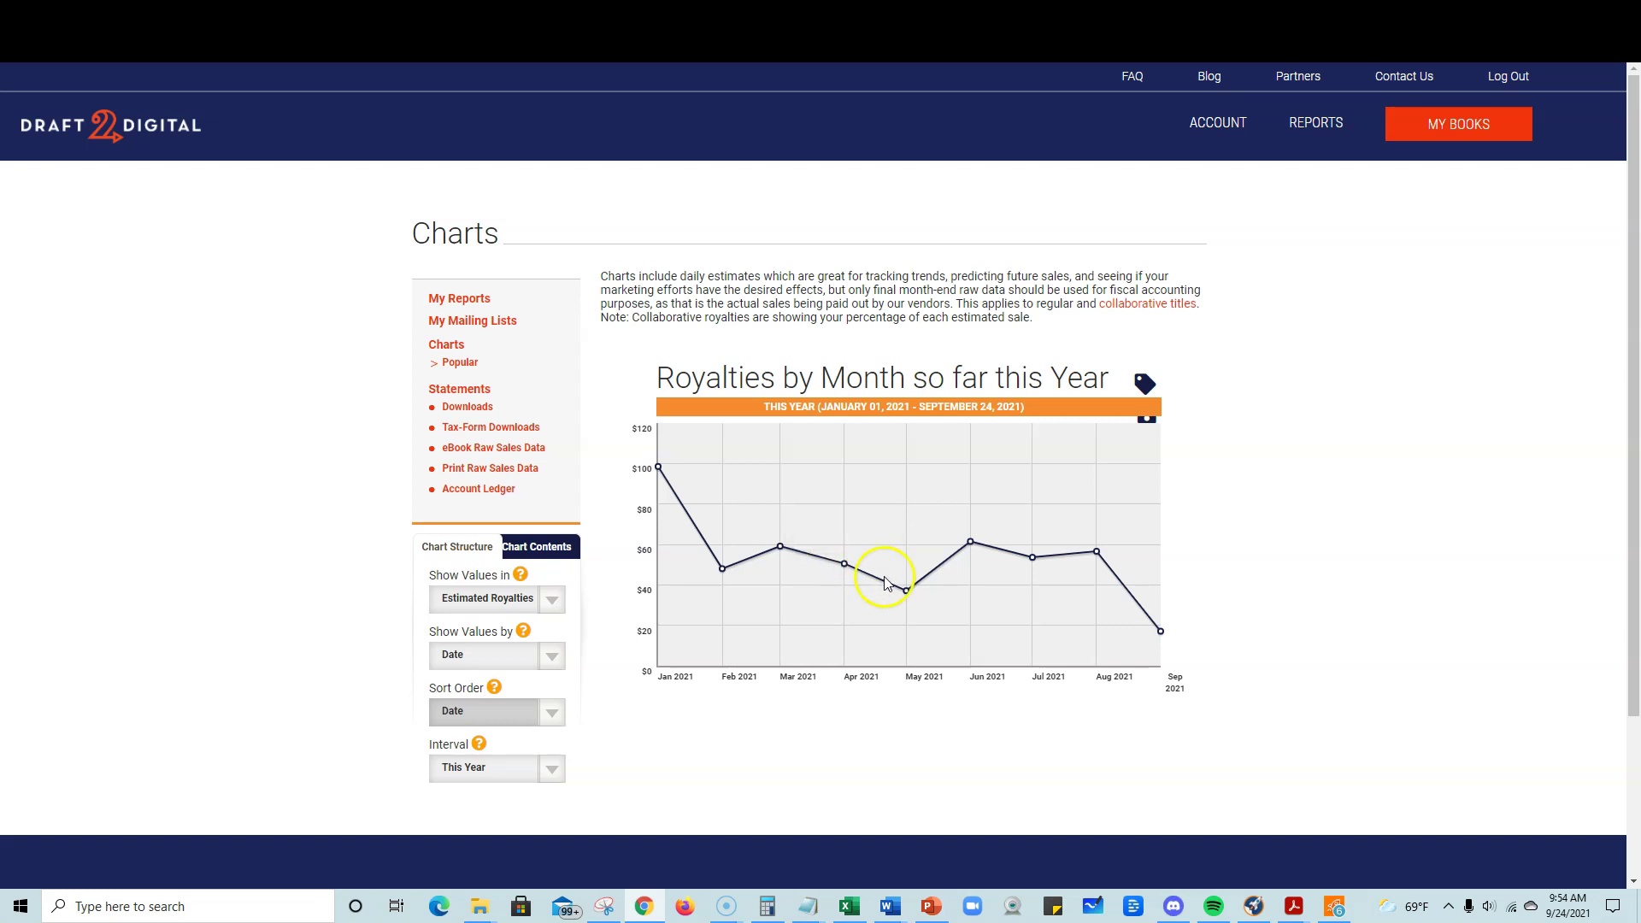
pyautogui.moveTo(907, 594)
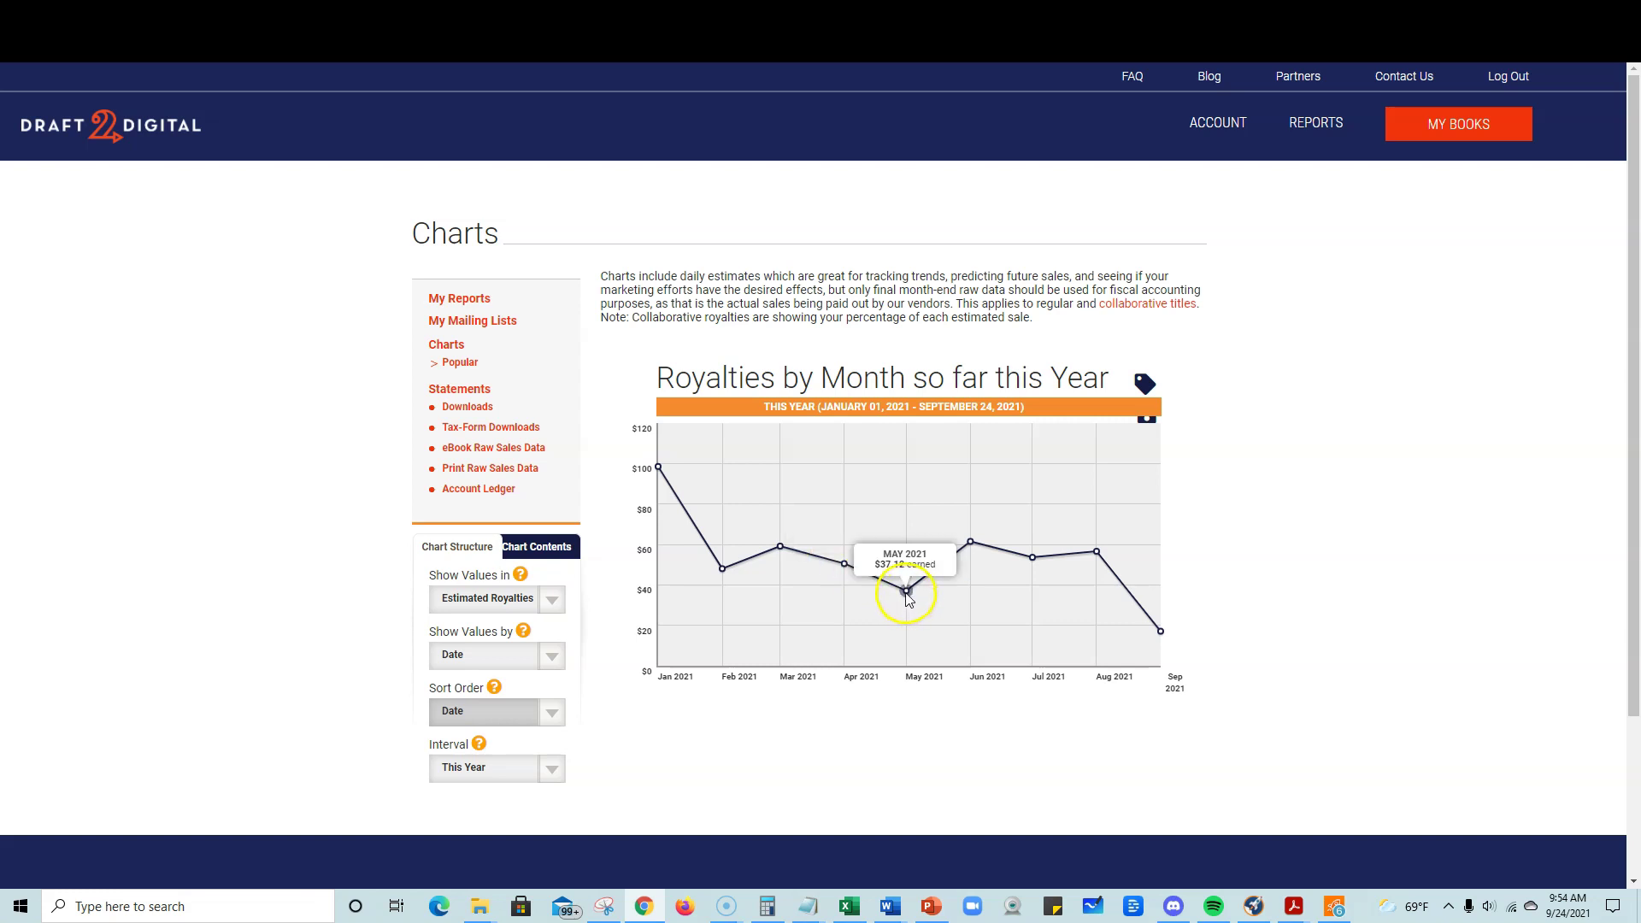
pyautogui.moveTo(975, 544)
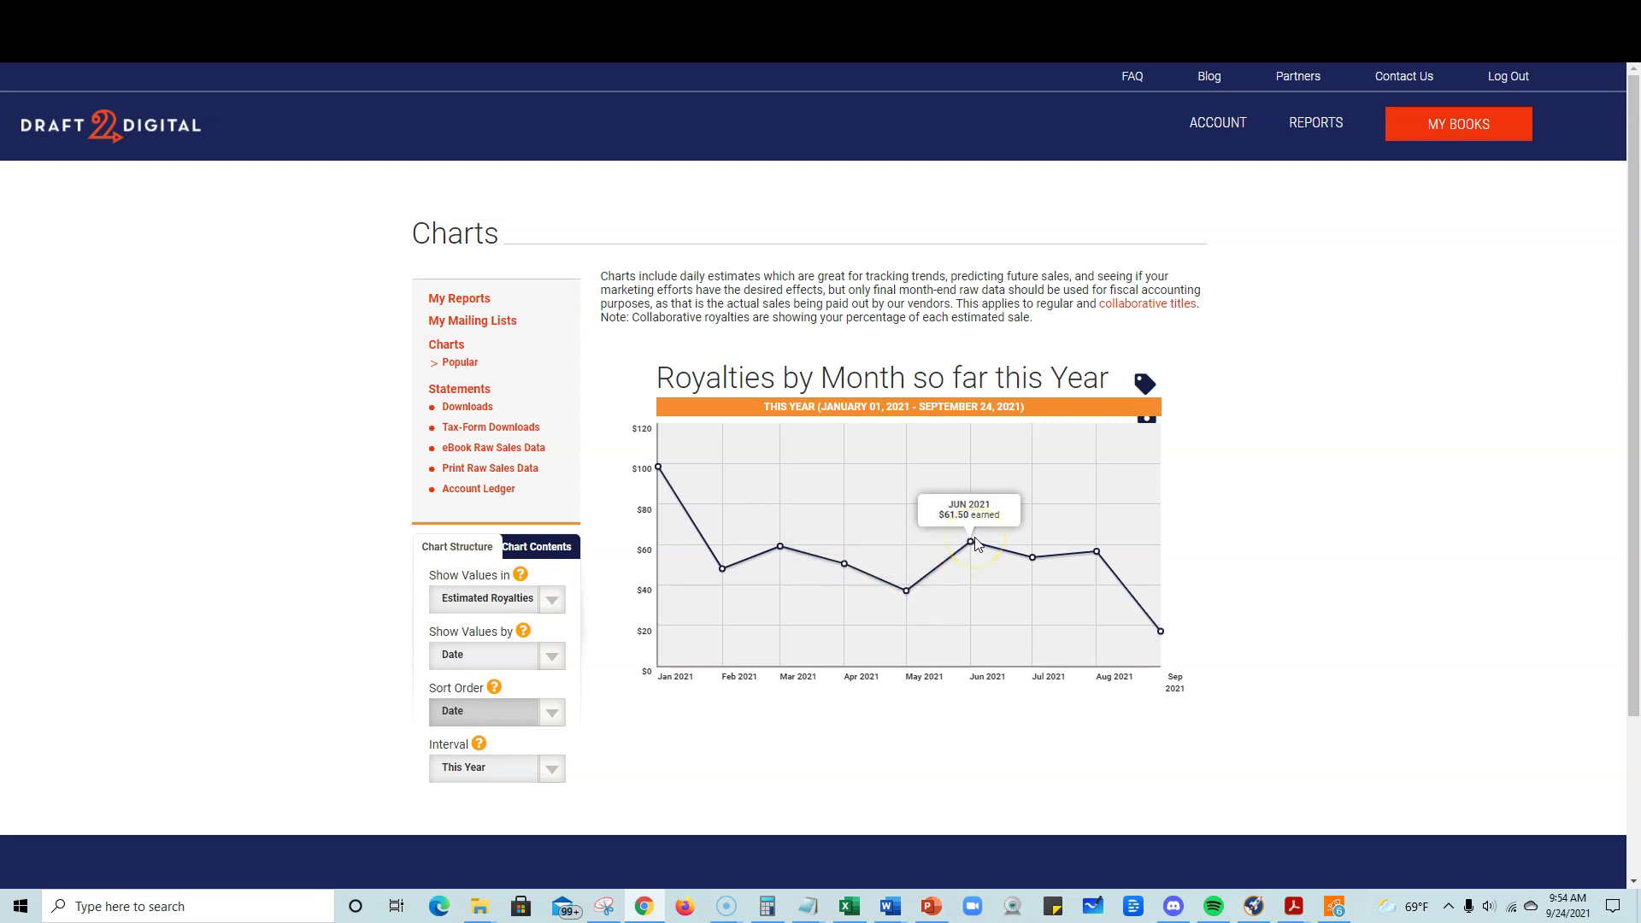
pyautogui.moveTo(1032, 559)
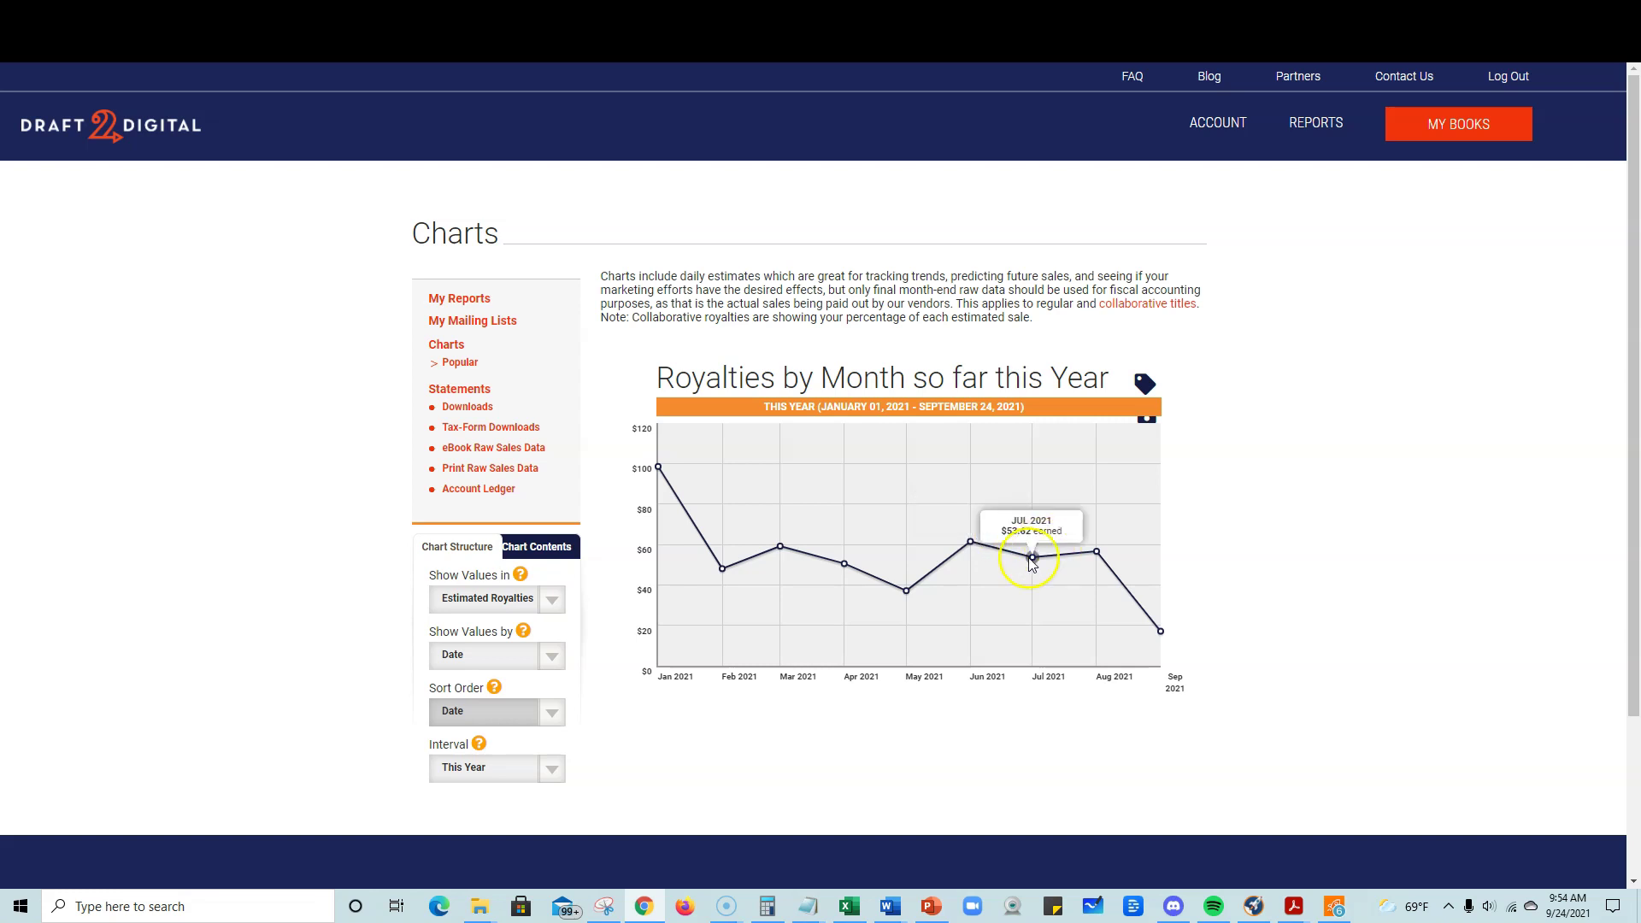
pyautogui.moveTo(1095, 554)
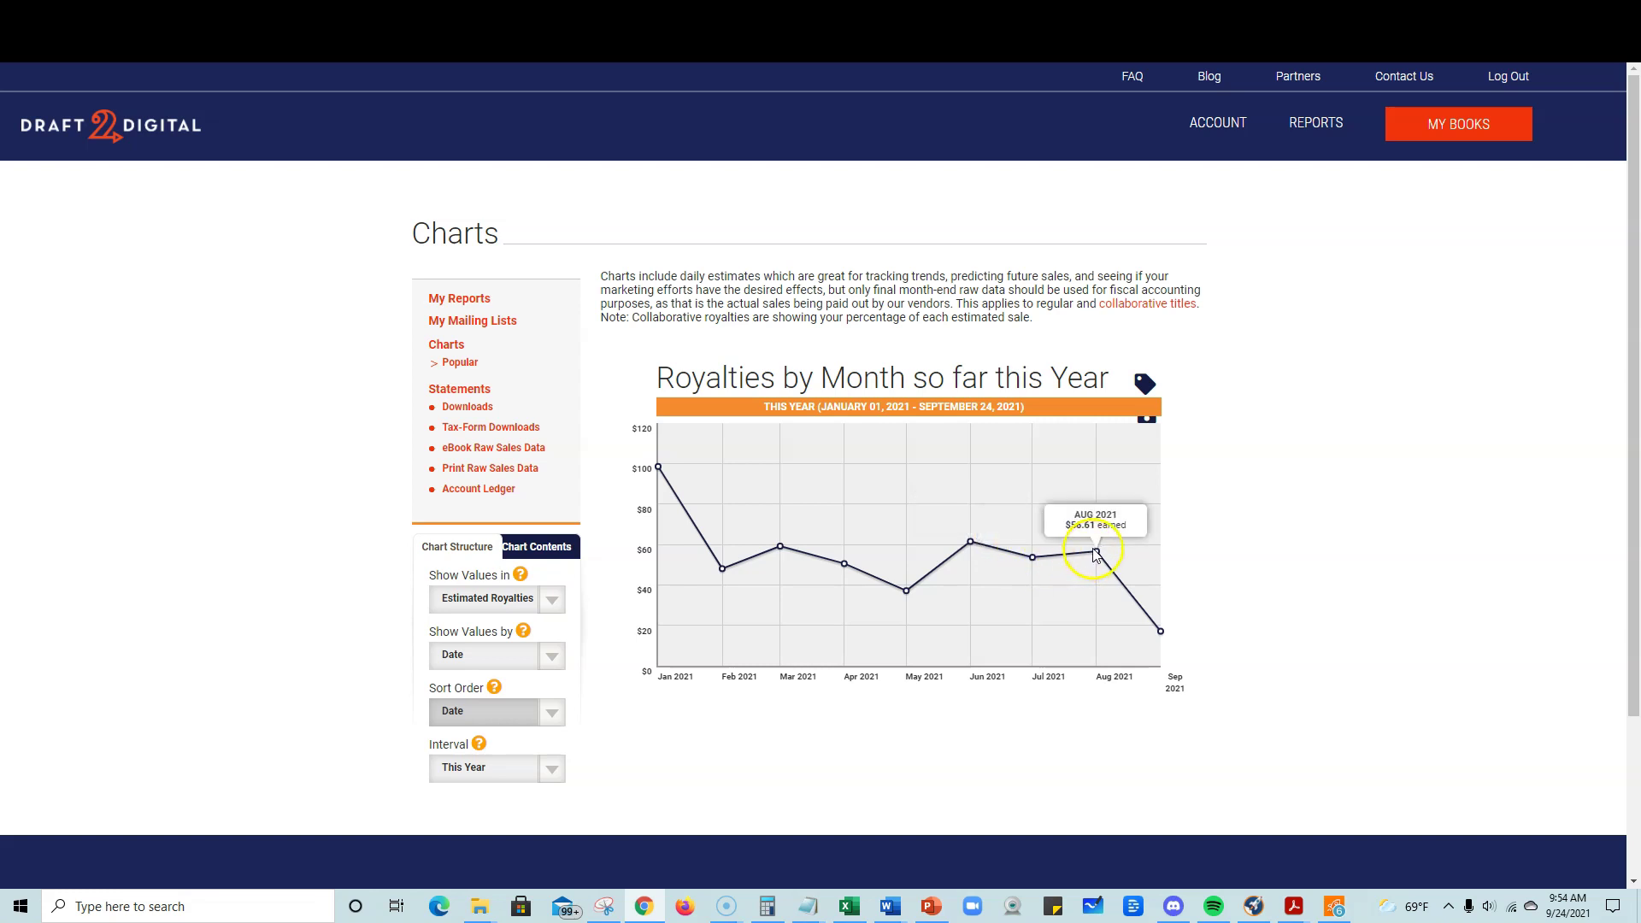
pyautogui.moveTo(1155, 628)
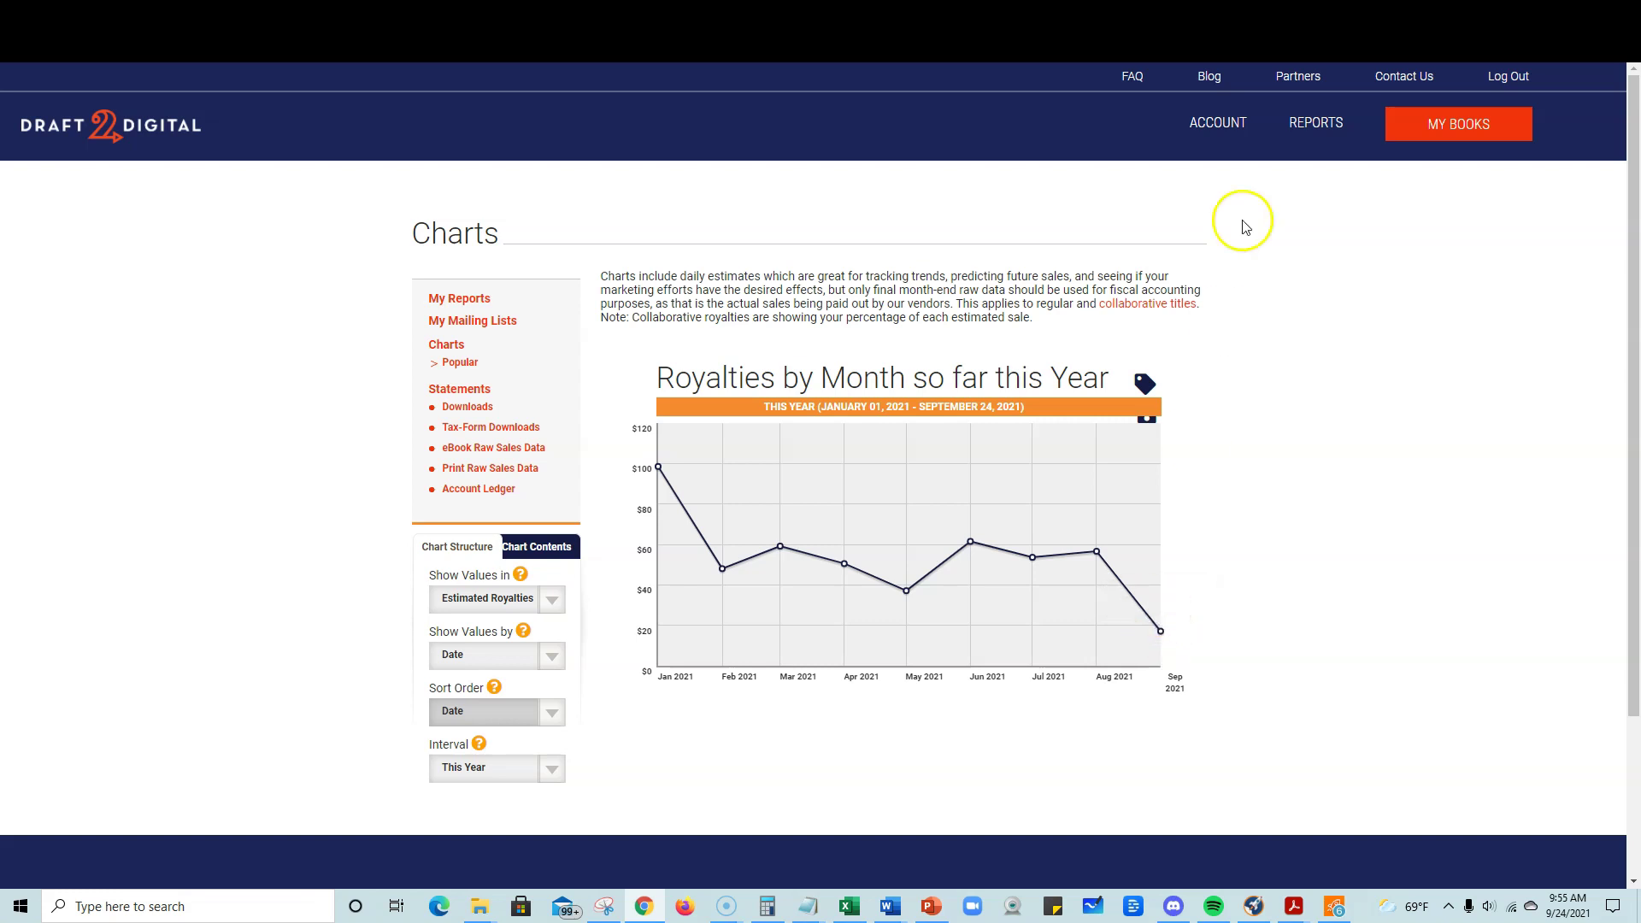
# Step: Go back to My Reports and compare the royalty cards for this month and last month
pyautogui.click(476, 295)
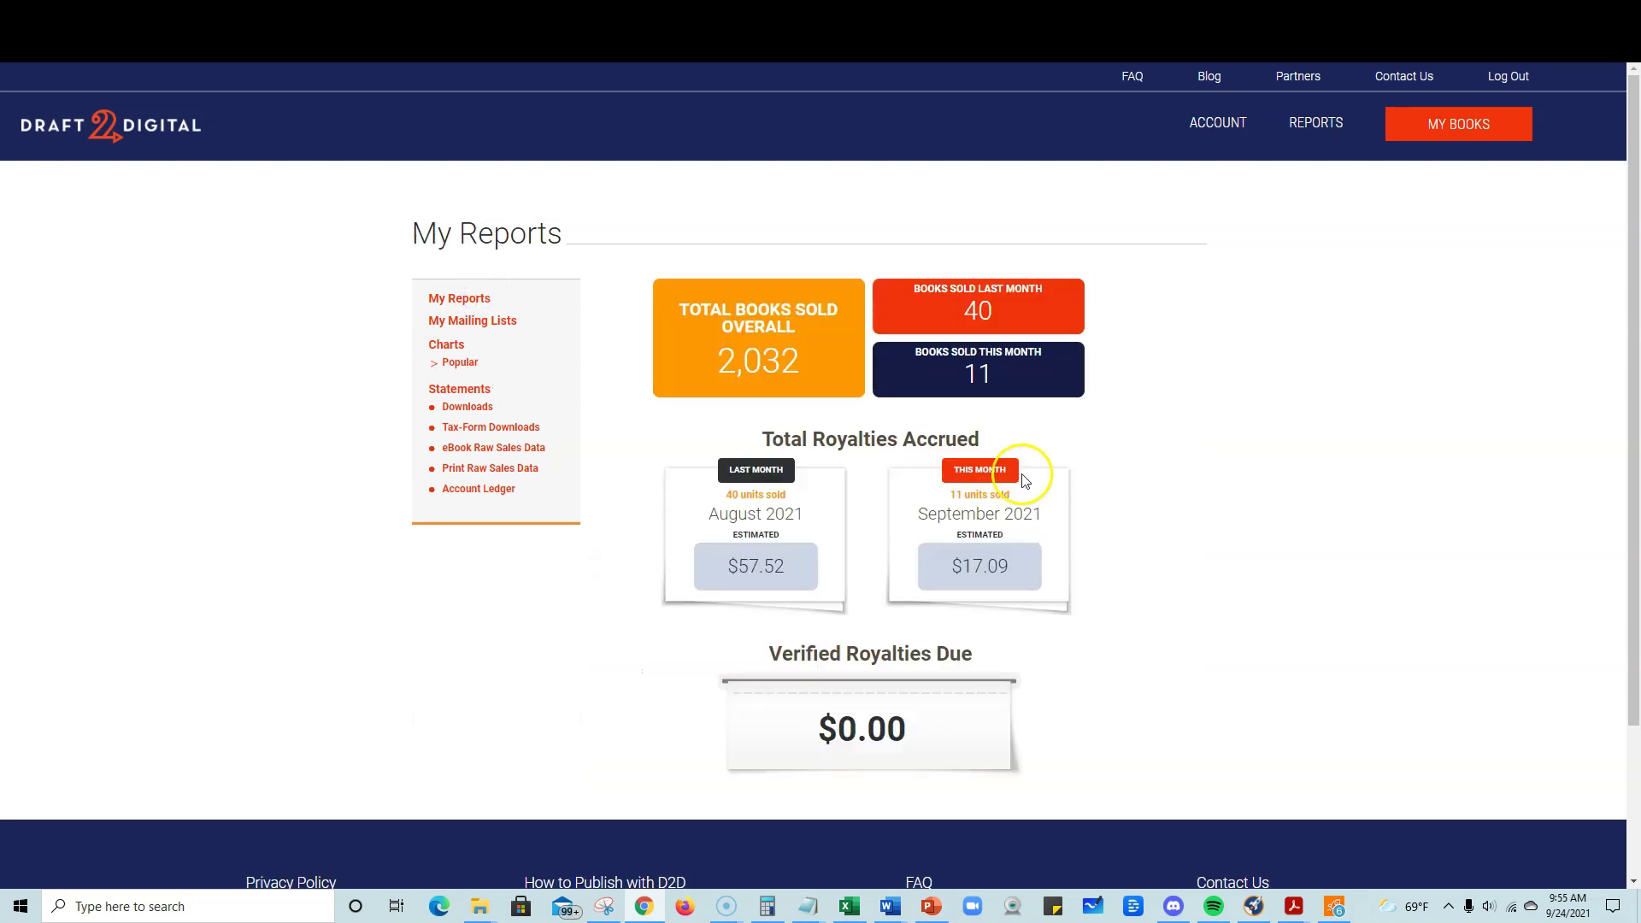
pyautogui.moveTo(1053, 593)
pyautogui.click(951, 494)
pyautogui.moveTo(741, 514)
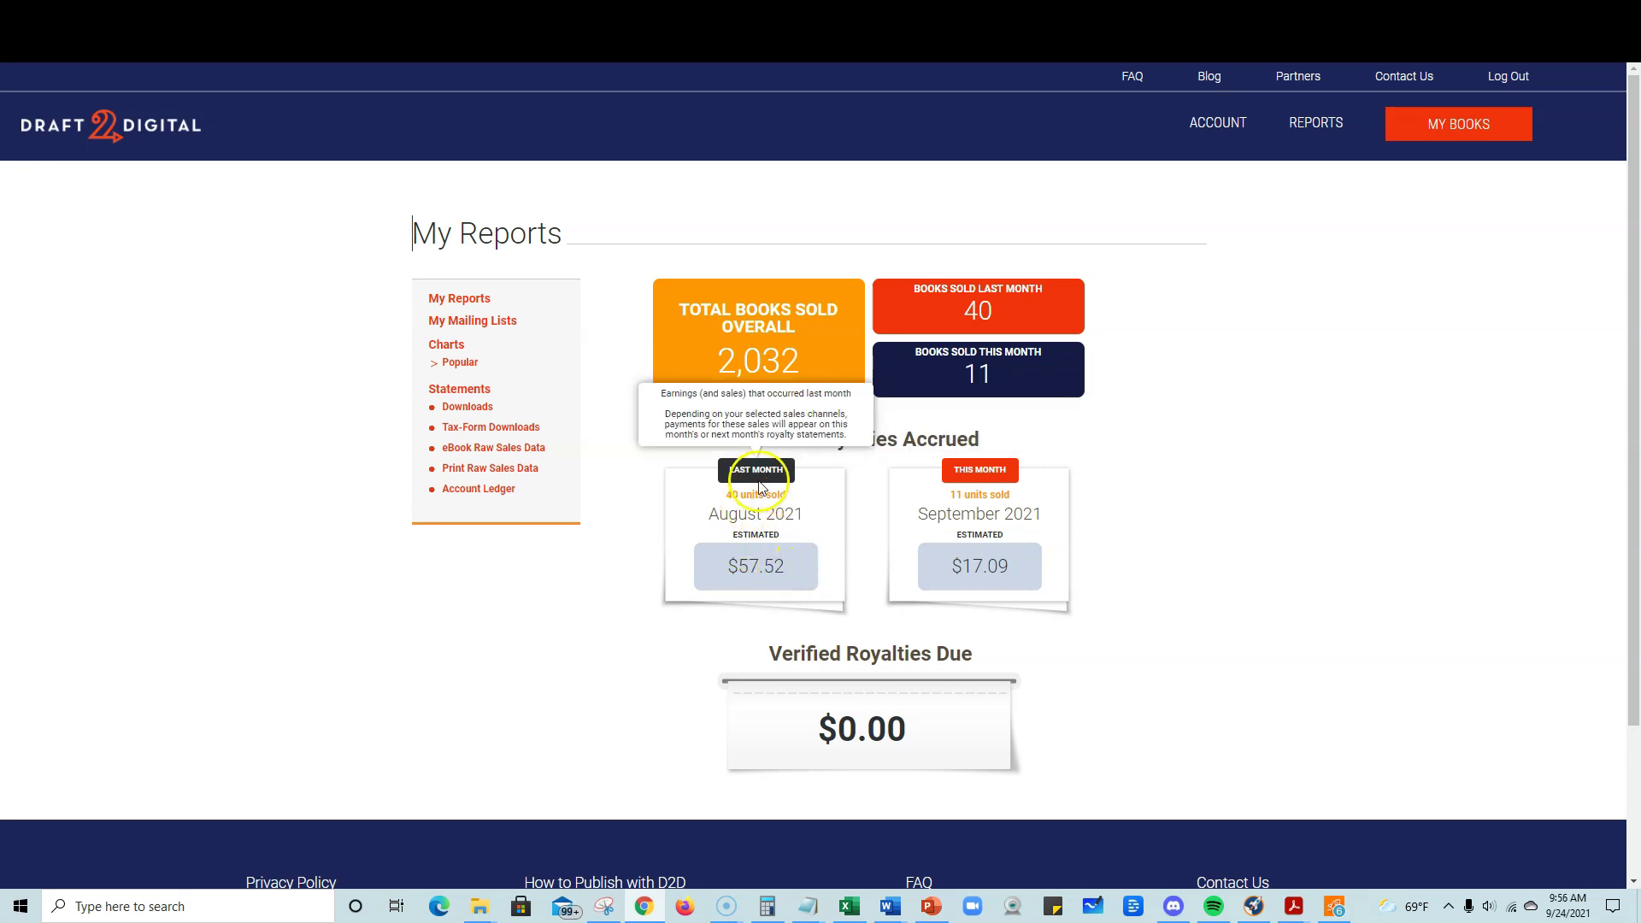
pyautogui.moveTo(903, 552)
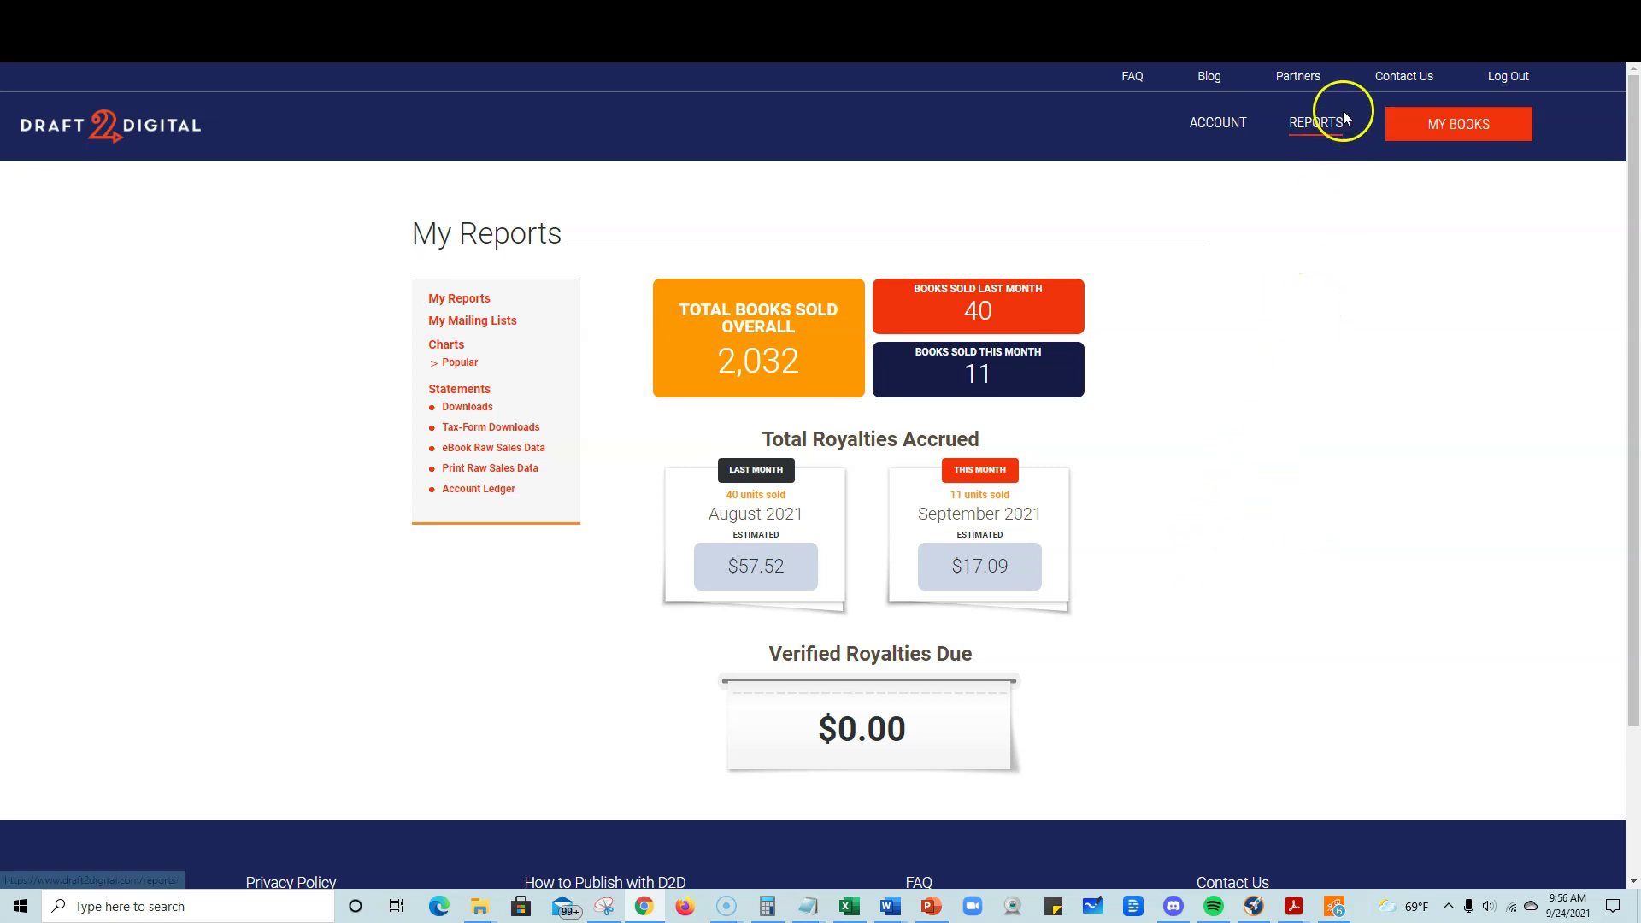
# Step: Copy the generated Ketogenic Diet article as text in Article Forge and open Copyscape's Premium Search page
pyautogui.click(1292, 19)
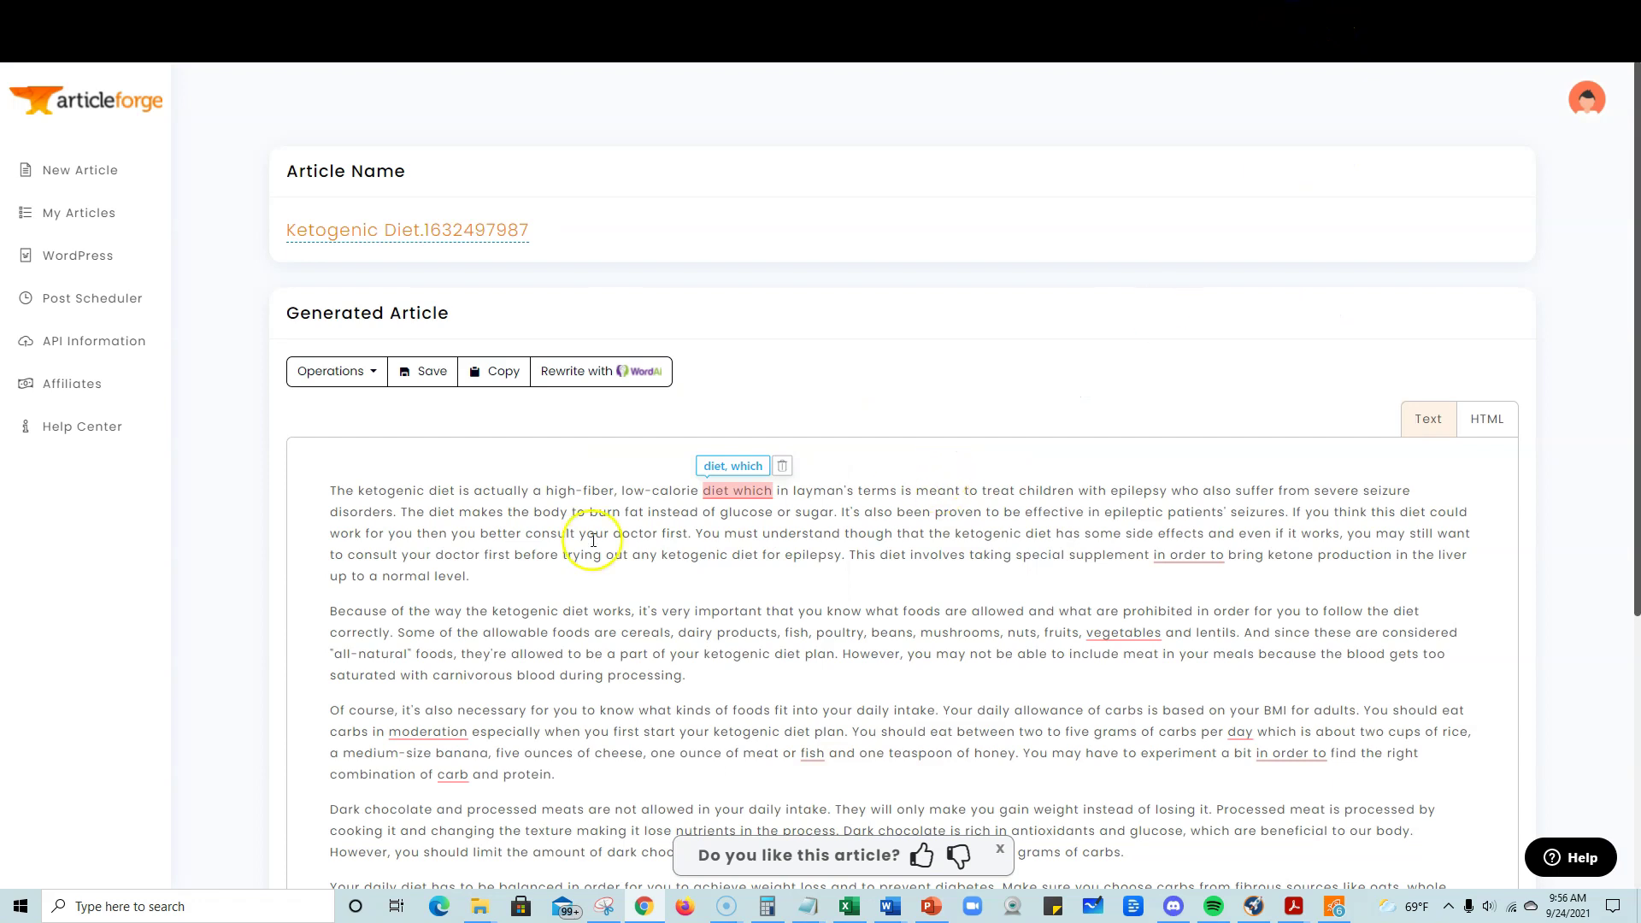
pyautogui.click(494, 371)
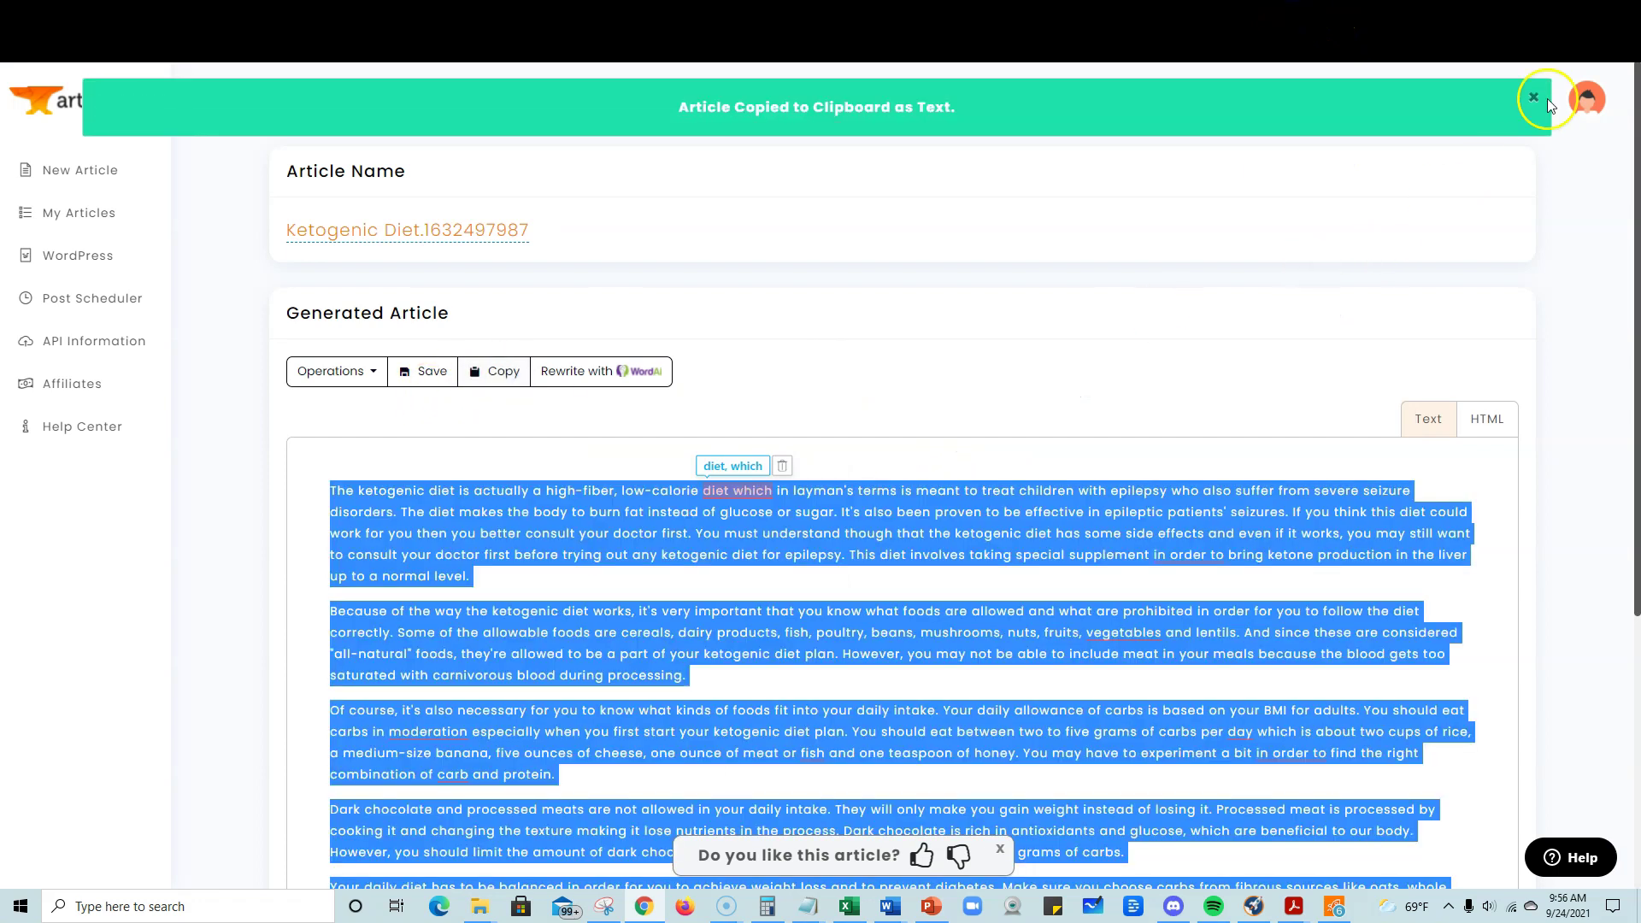
pyautogui.click(1441, 20)
pyautogui.click(1004, 50)
pyautogui.write('cop')
pyautogui.press('Return')
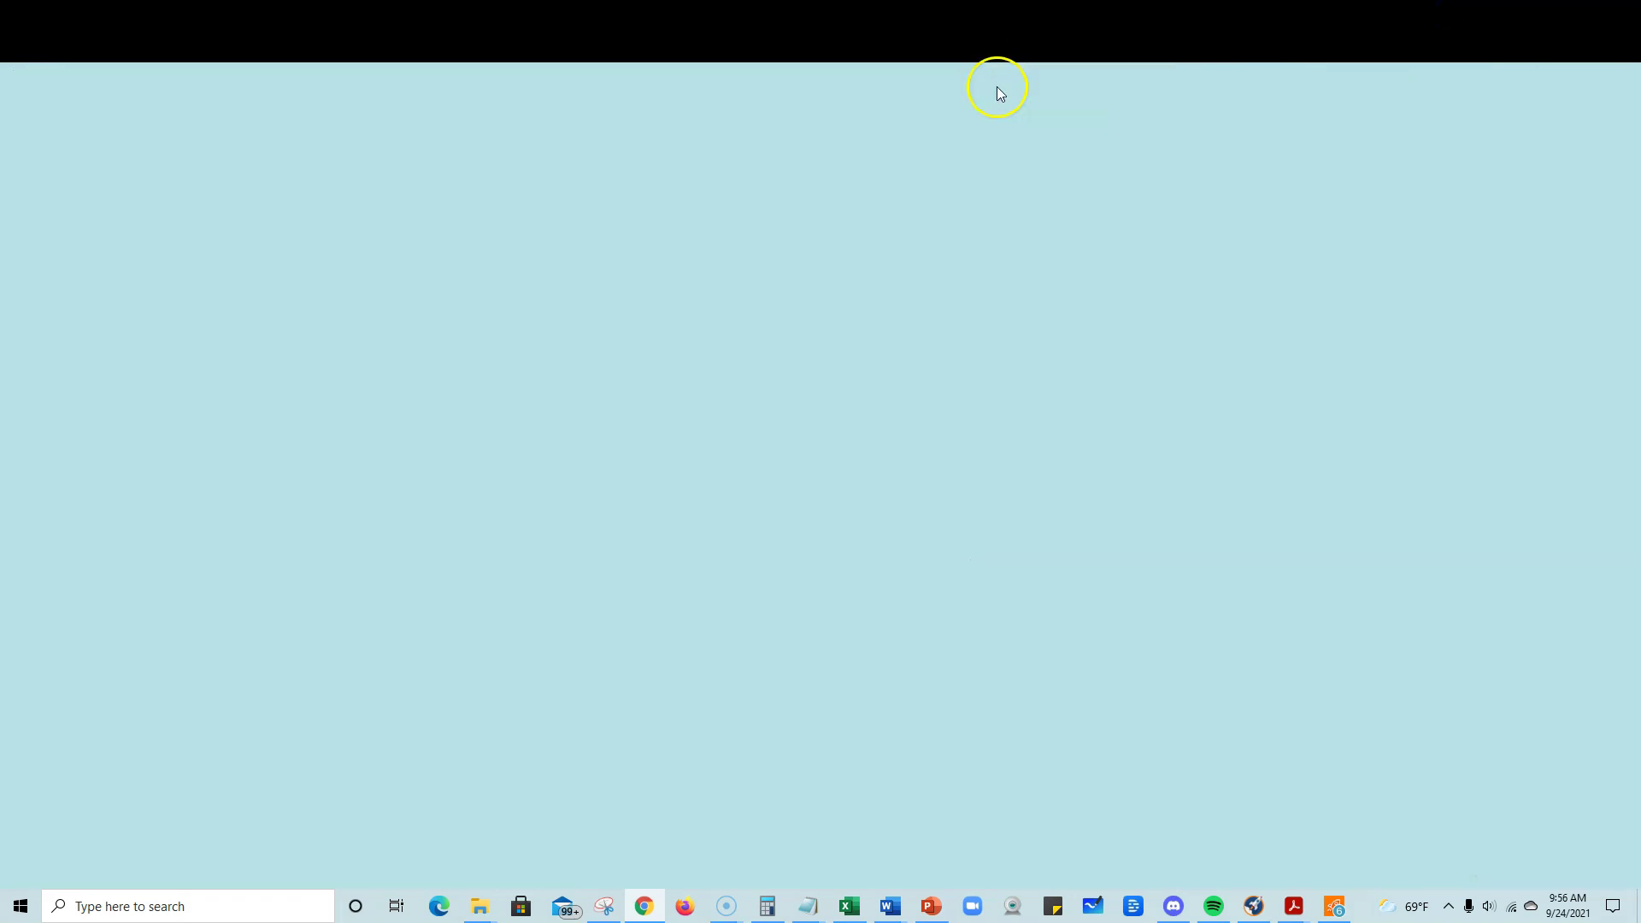
pyautogui.click(871, 331)
pyautogui.press('Return')
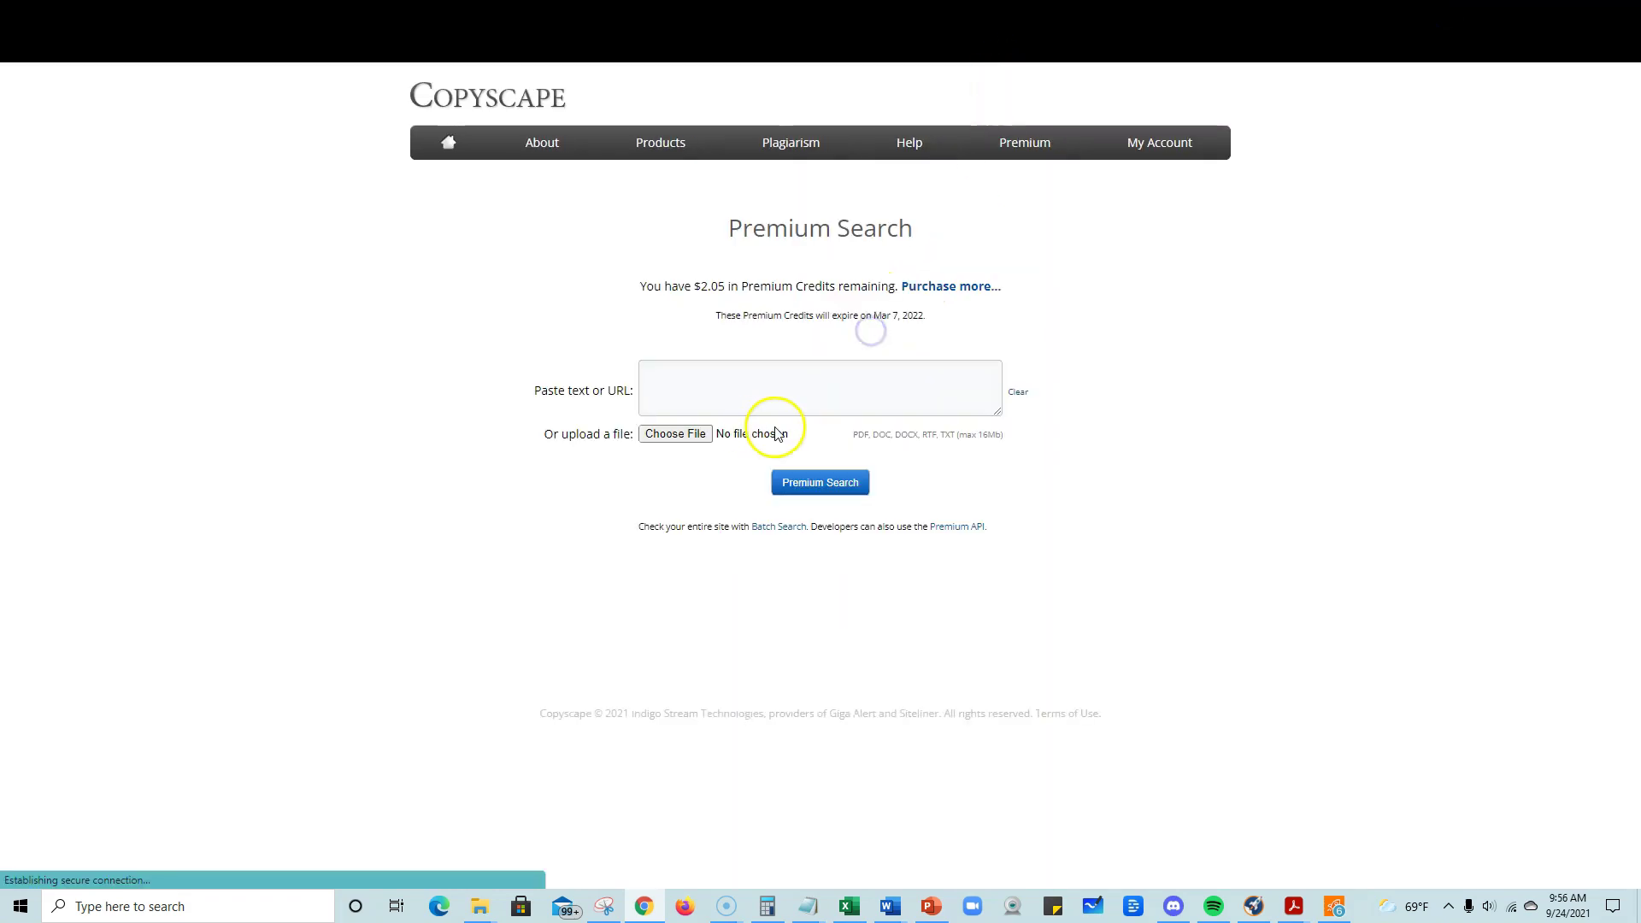
# Step: Paste the copied Ketogenic Diet article into Copyscape and run a Premium Search on it
pyautogui.click(670, 388)
pyautogui.hotkey('ctrl', 'v')
pyautogui.click(799, 483)
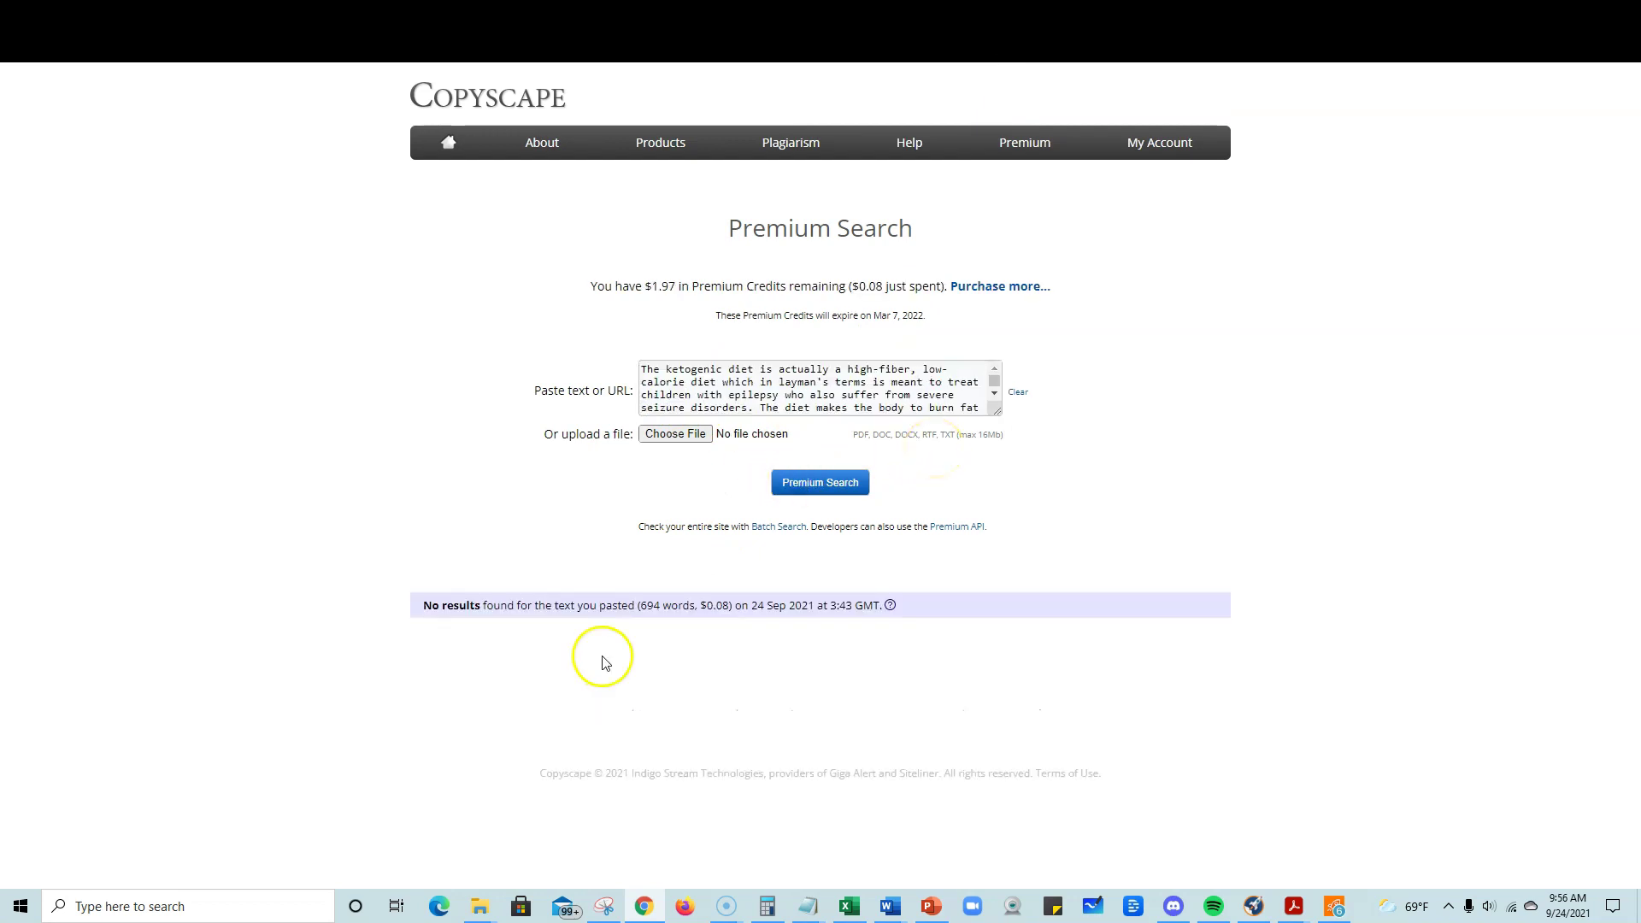